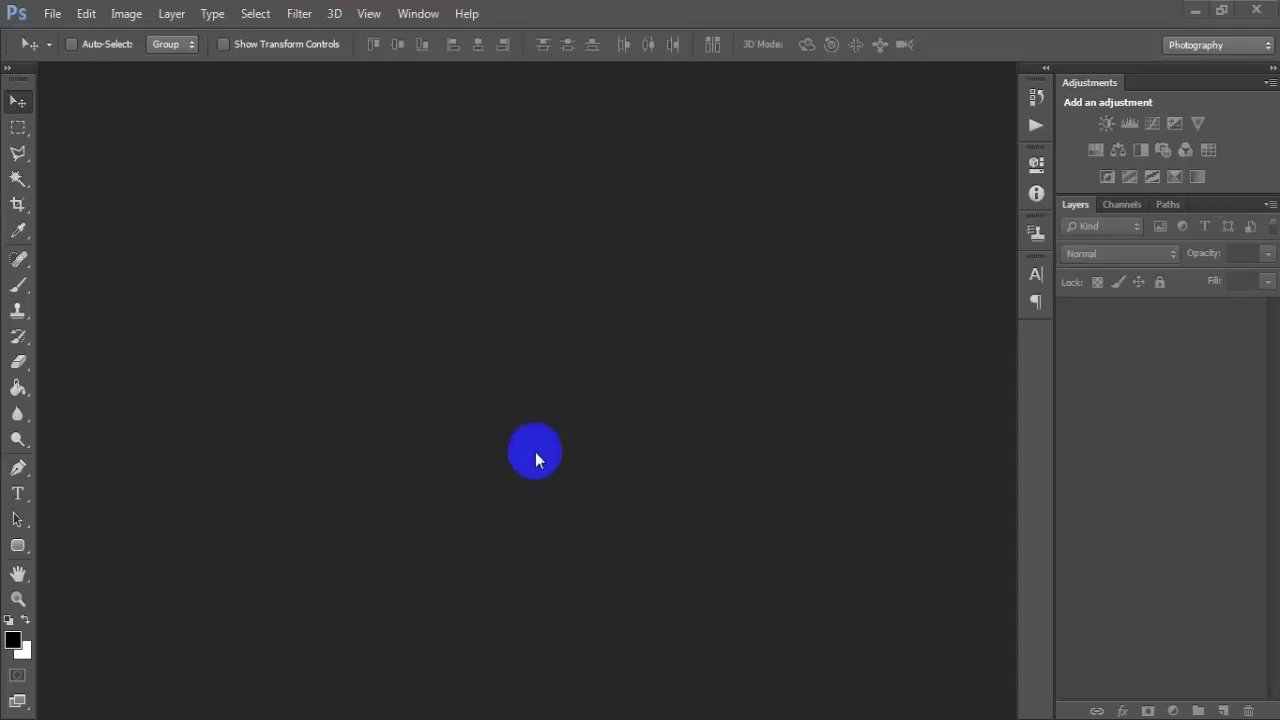
# Step: Start a new white-background document at 2400 × 3300 px, 300 ppi, CMYK Color
pyautogui.click(50, 13)
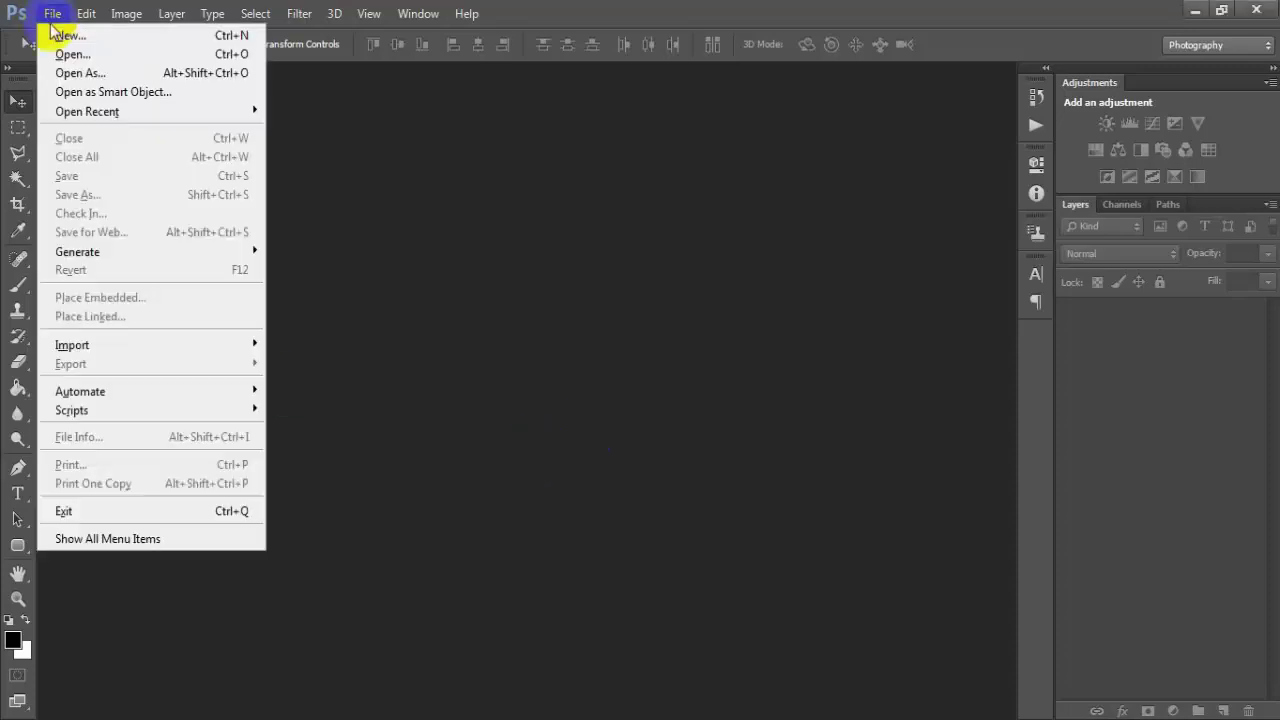
pyautogui.click(143, 40)
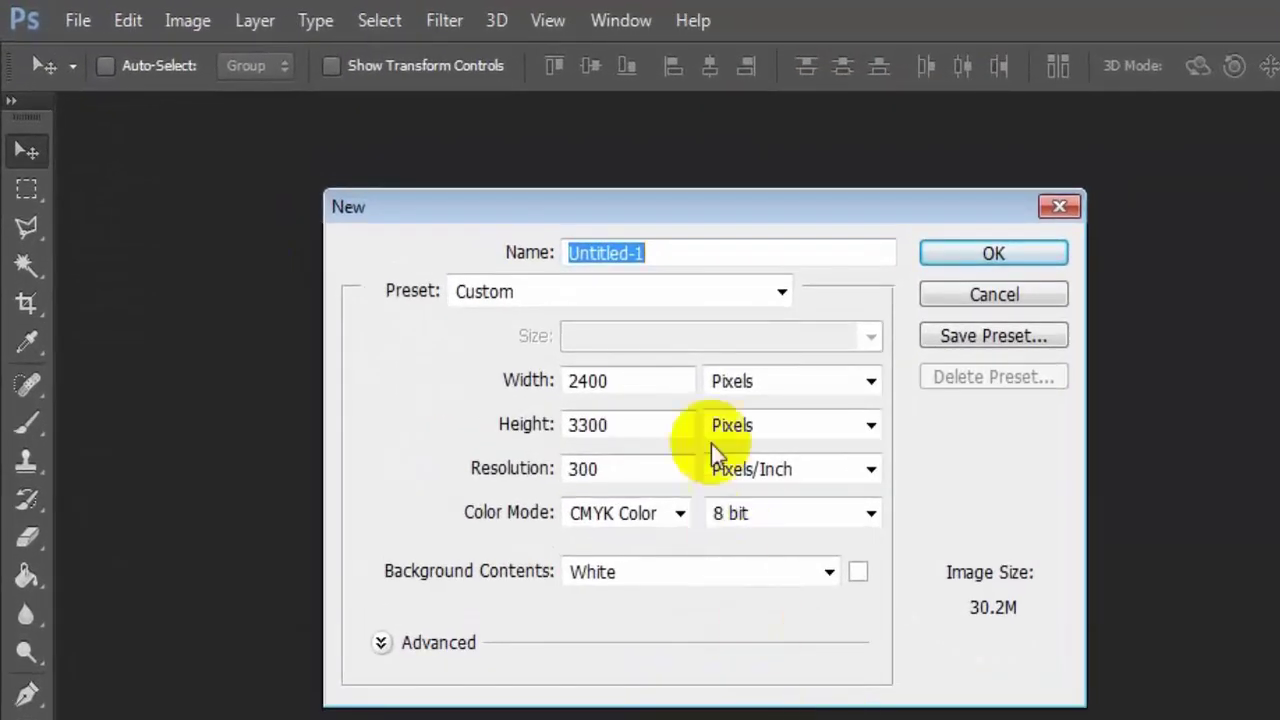
pyautogui.click(609, 380)
pyautogui.doubleClick(609, 380)
pyautogui.press('Tab')
pyautogui.press('Tab')
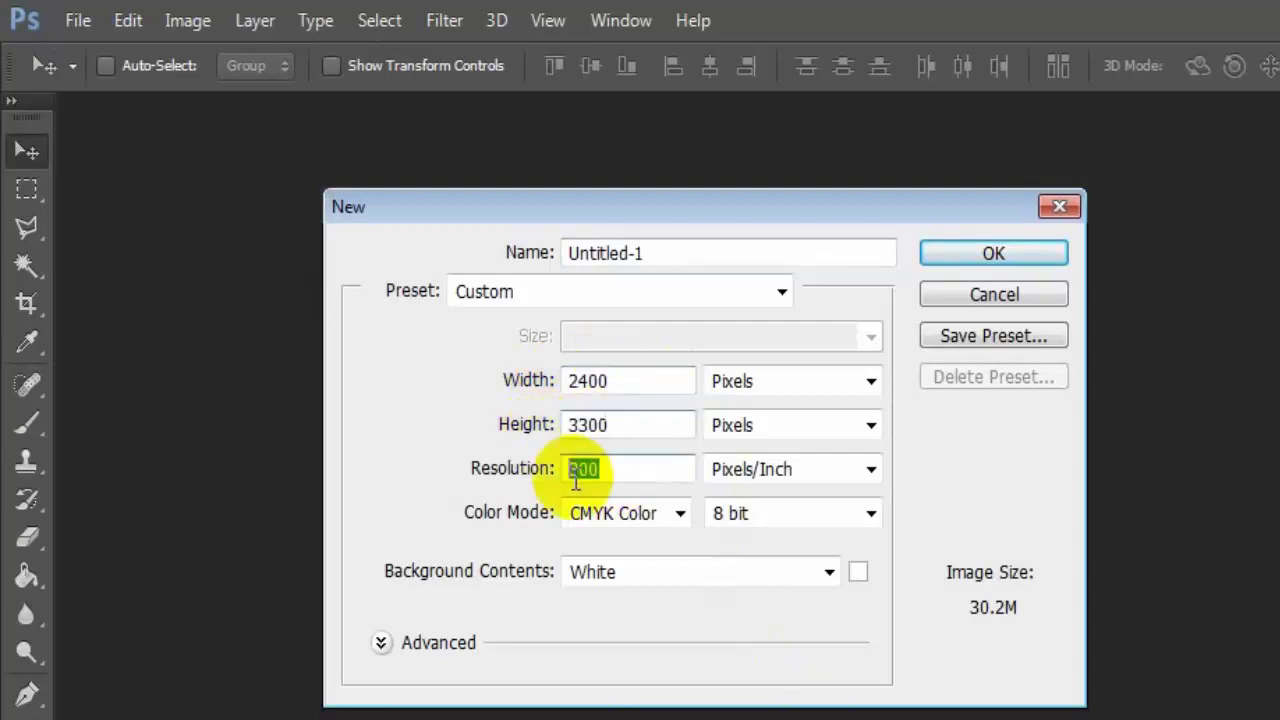
pyautogui.click(679, 514)
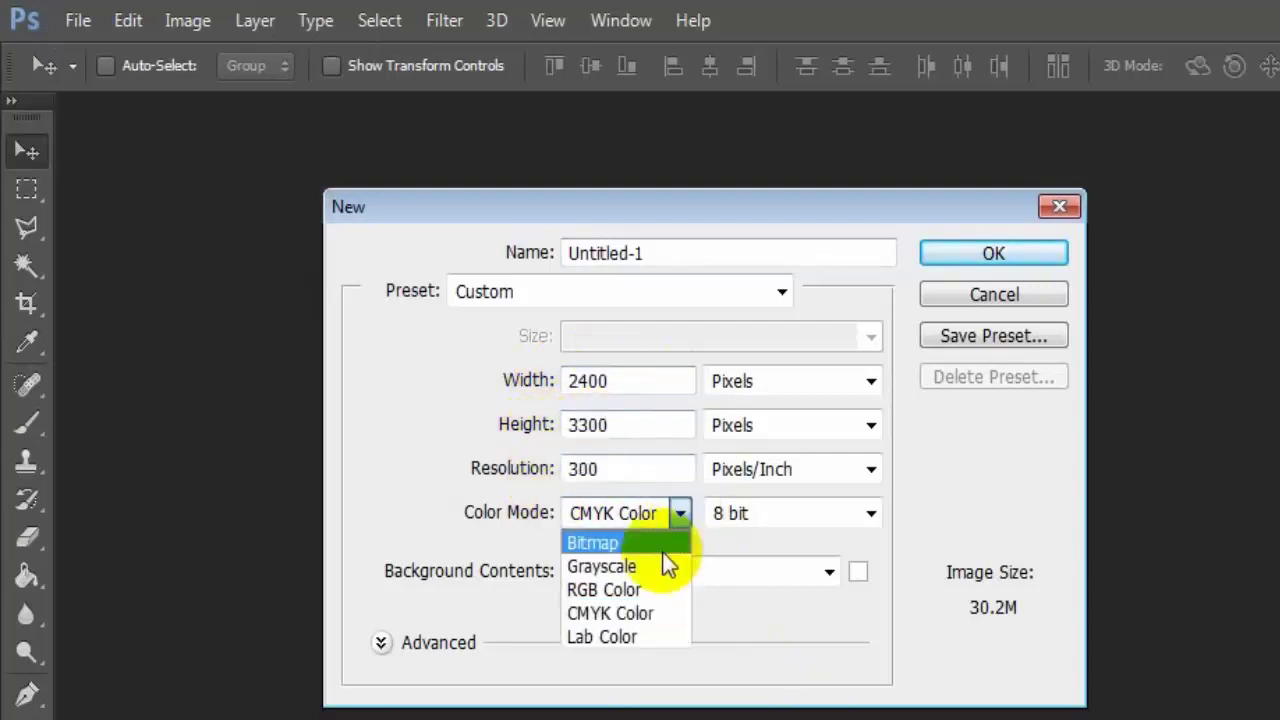
pyautogui.click(659, 619)
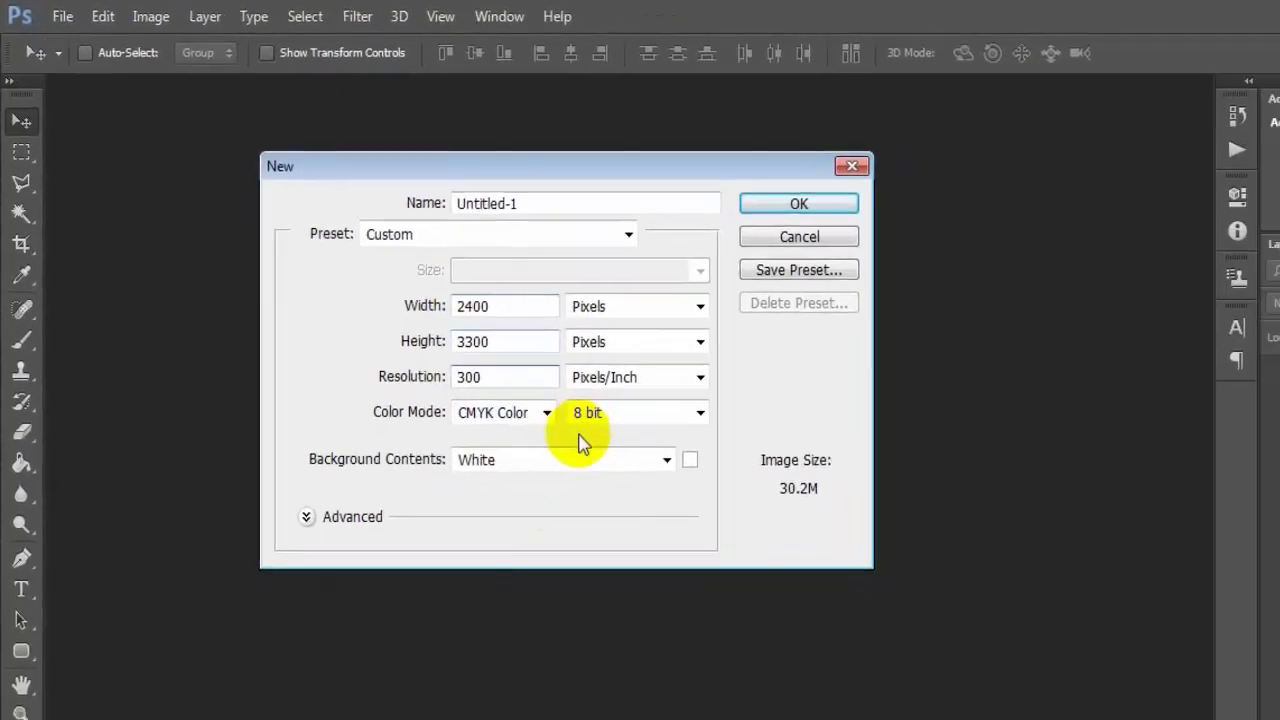
pyautogui.click(799, 203)
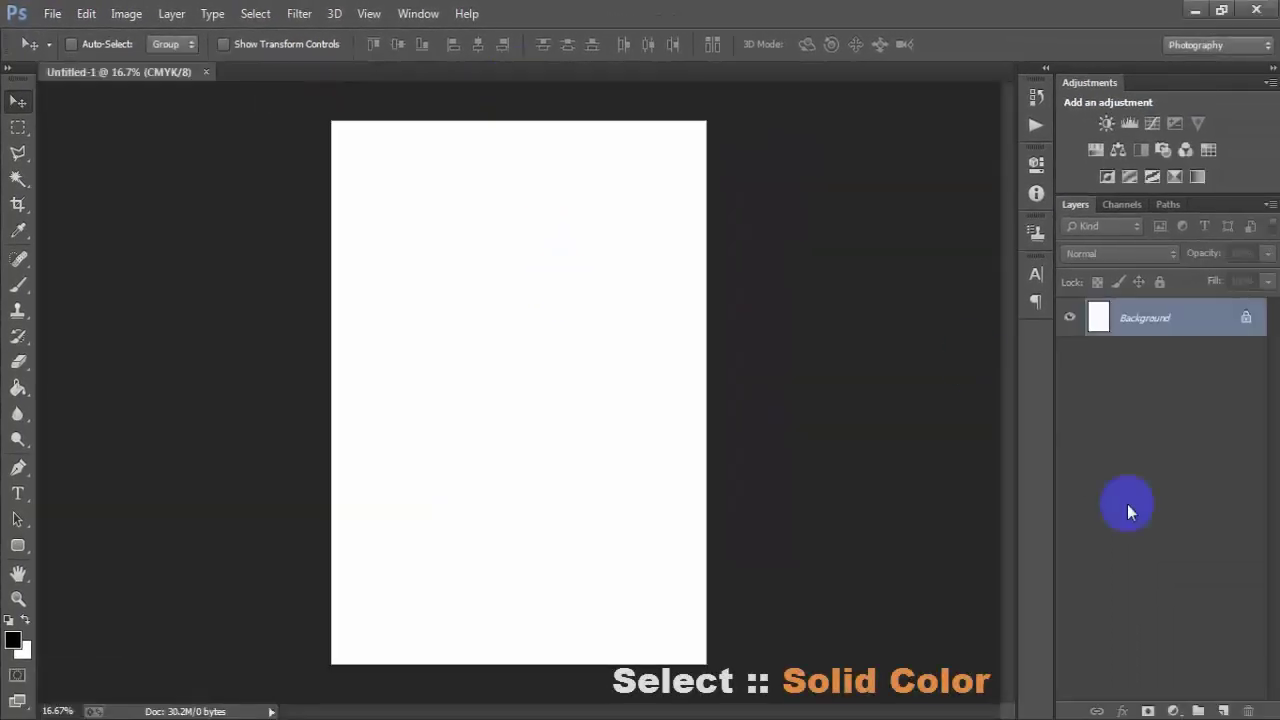
# Step: Fill the canvas with a #484848 Solid Color layer and add an empty layer above it
pyautogui.click(1176, 703)
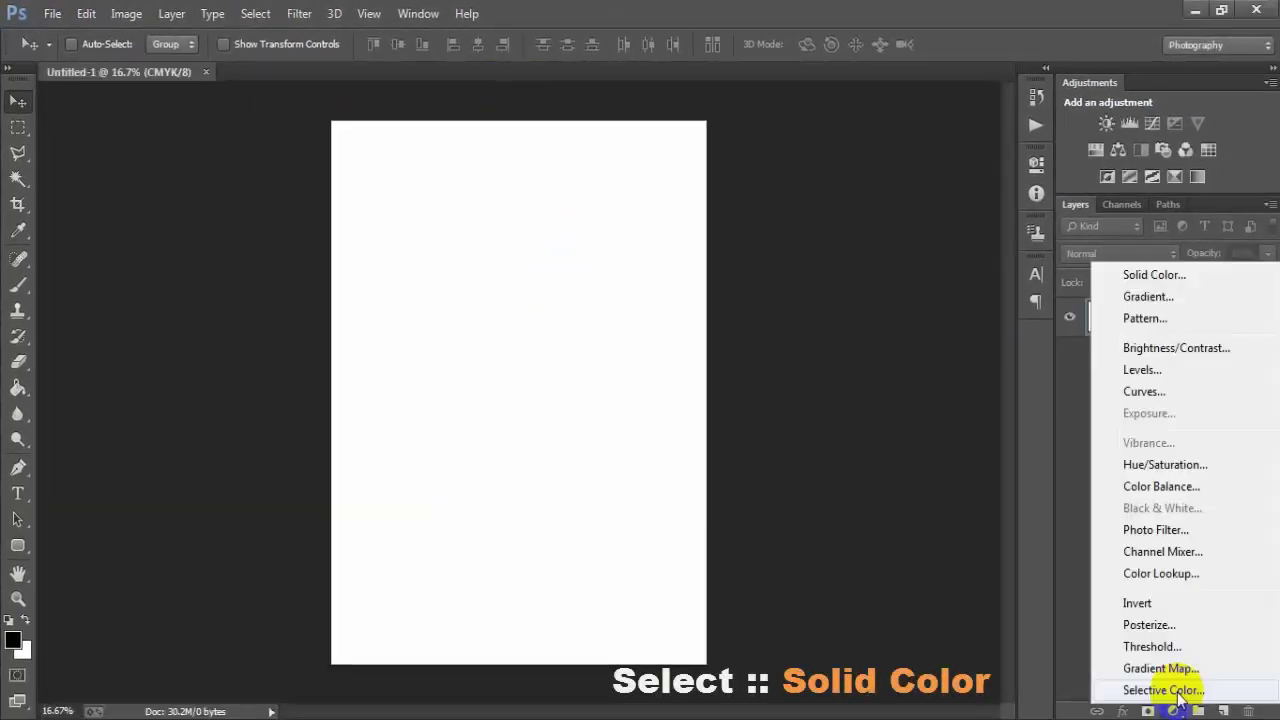
pyautogui.click(1163, 275)
pyautogui.moveTo(551, 351); pyautogui.dragTo(529, 337)
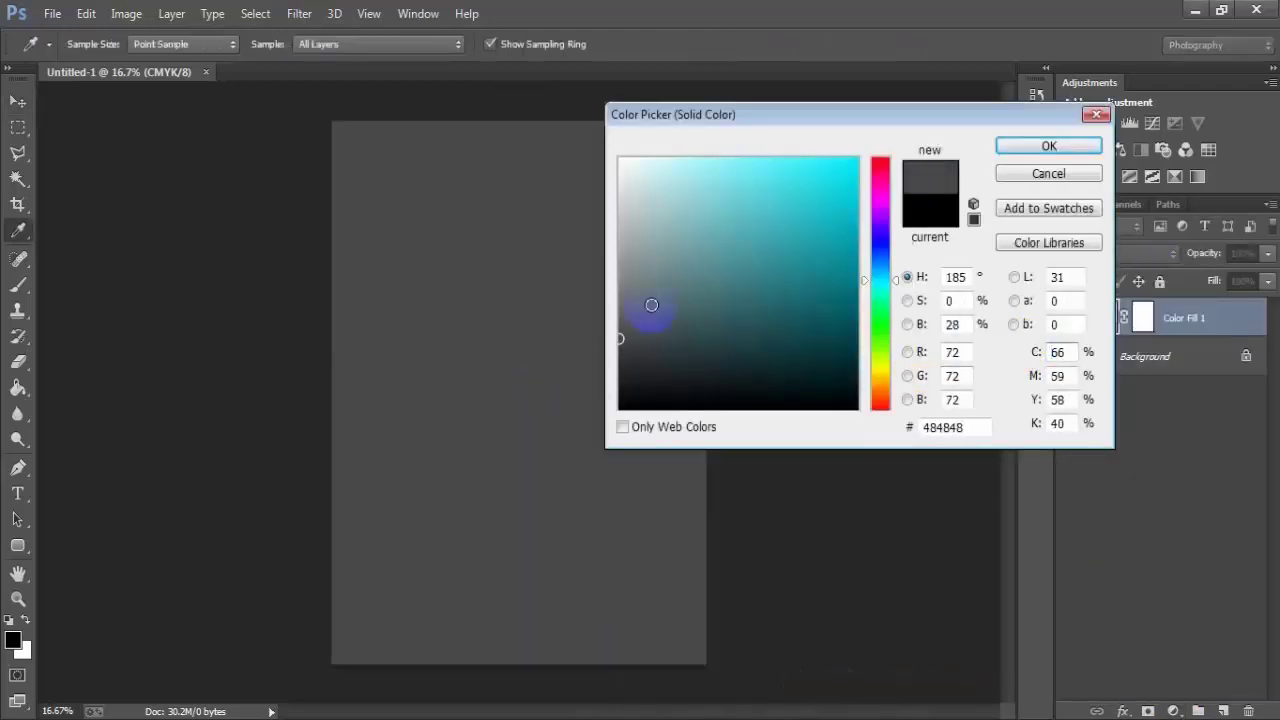
pyautogui.click(1022, 160)
pyautogui.press('v')
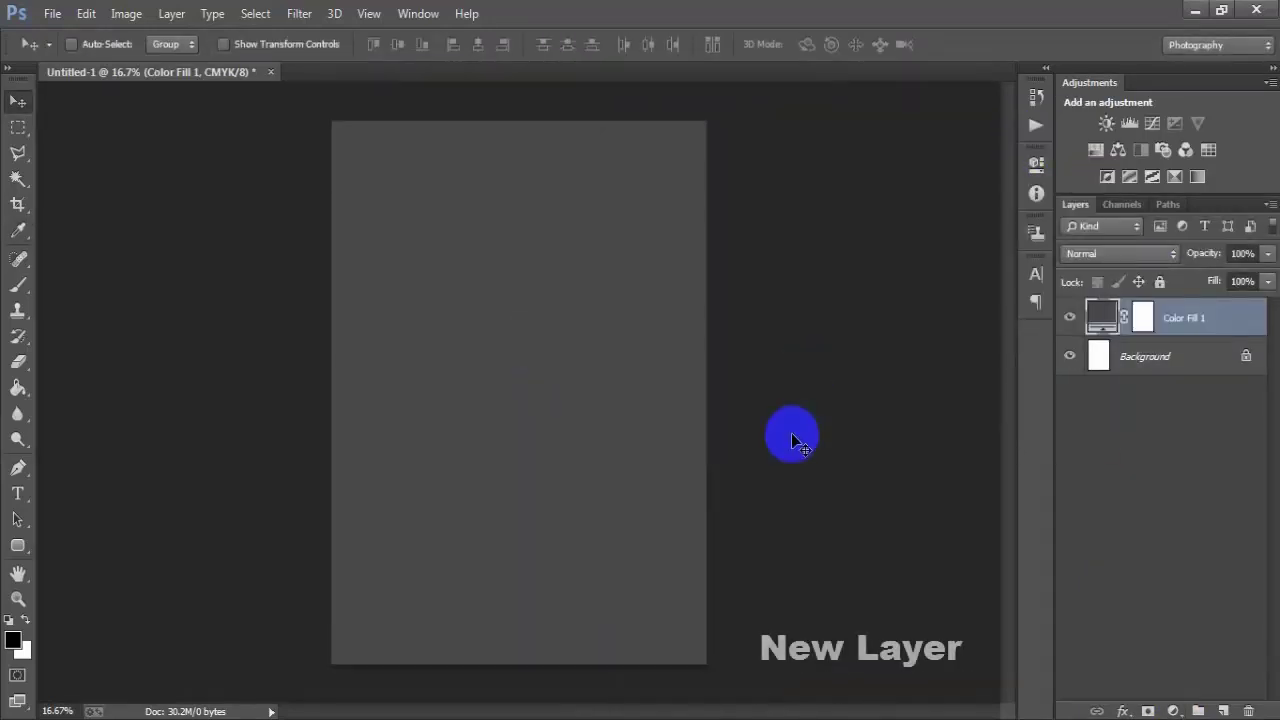
pyautogui.click(1222, 710)
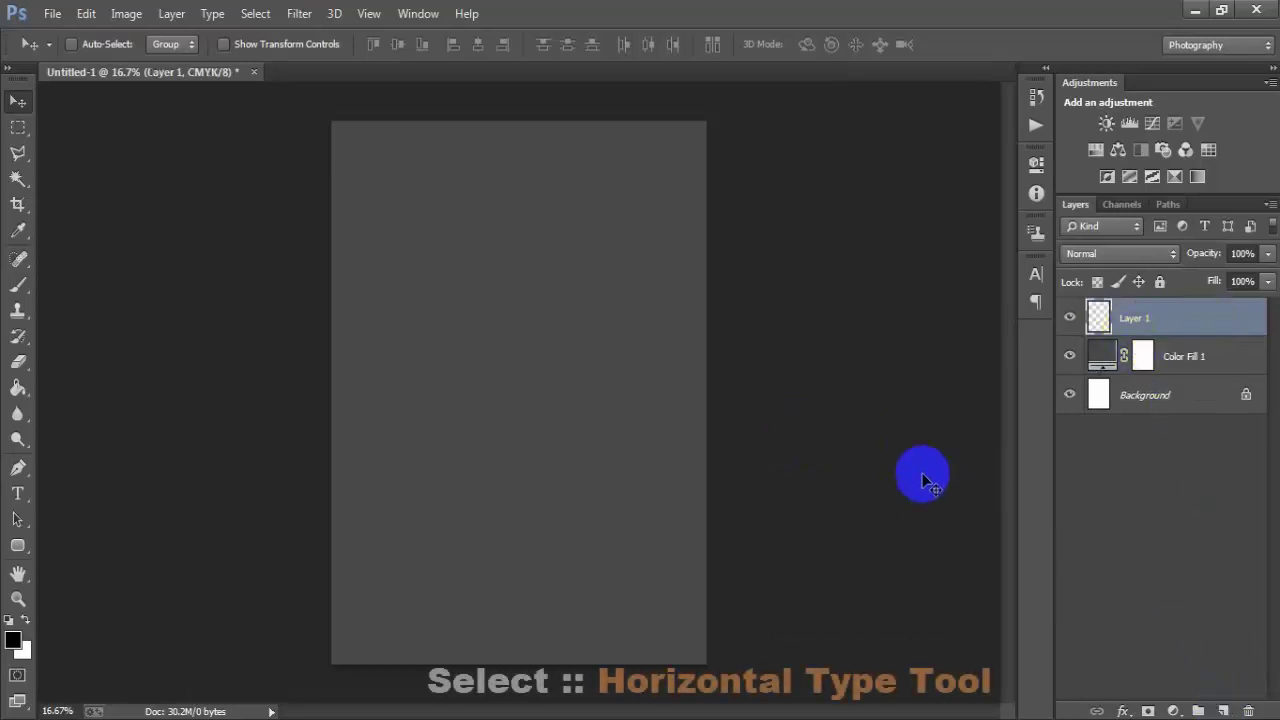
# Step: Type 'PRAY FOR' near the top of the poster and centre it horizontally
pyautogui.click(28, 496)
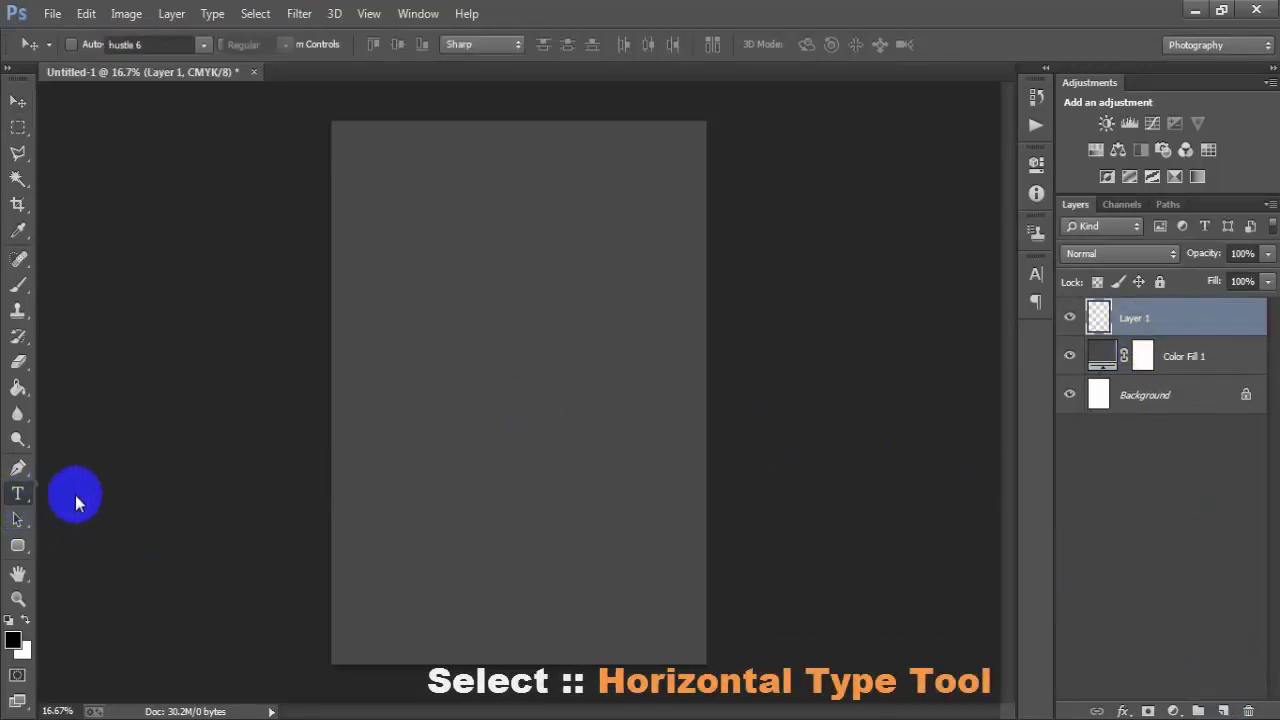
pyautogui.rightClick(28, 496)
pyautogui.click(134, 489)
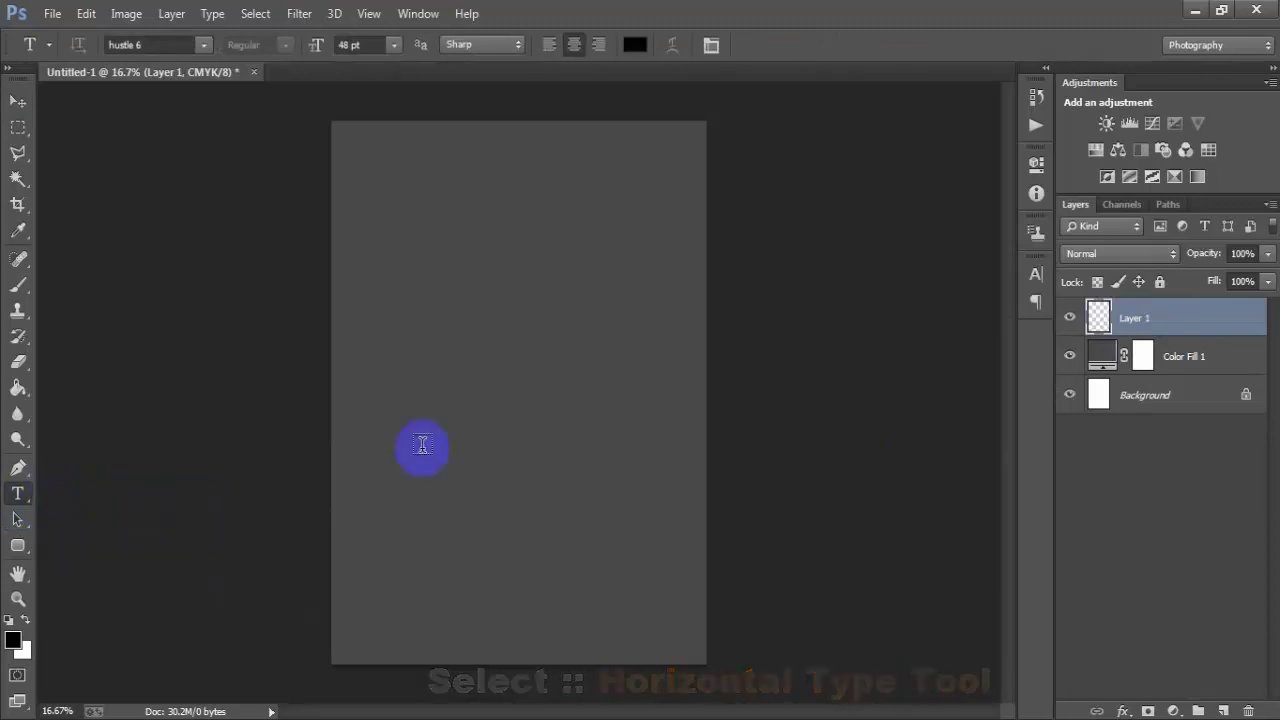
pyautogui.click(459, 309)
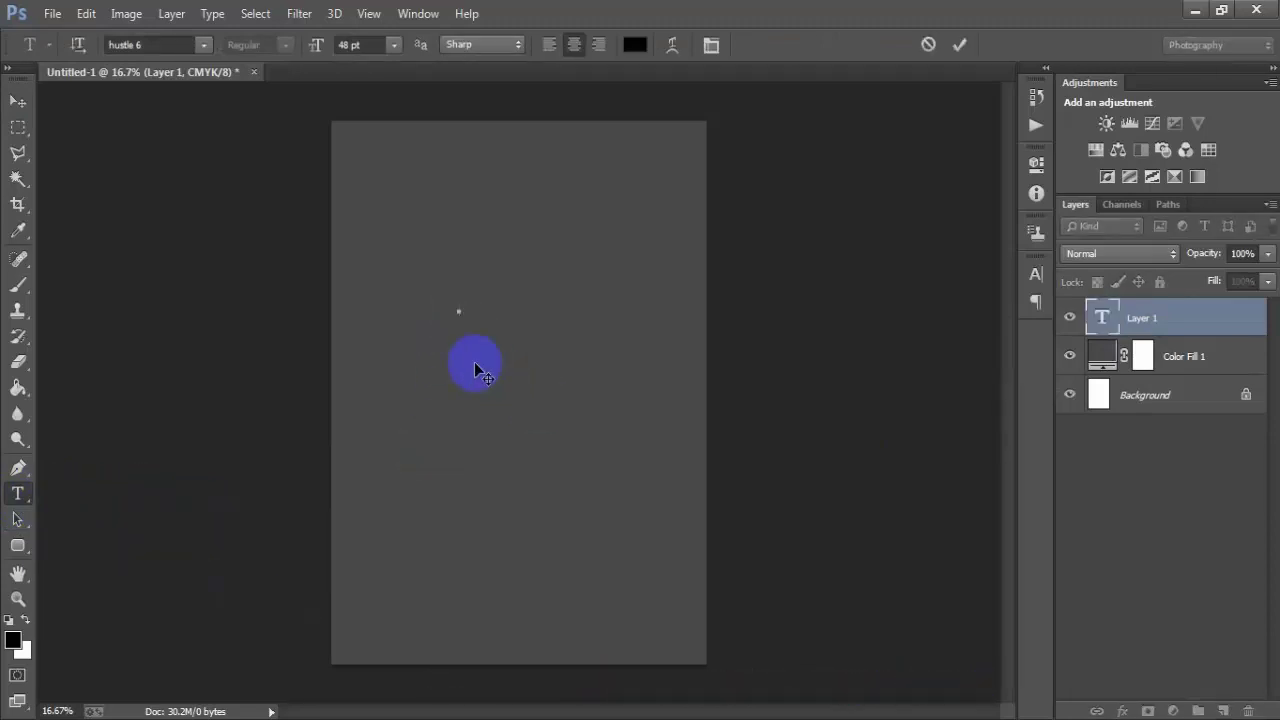
pyautogui.write('PRAY FOR')
pyautogui.click(18, 101)
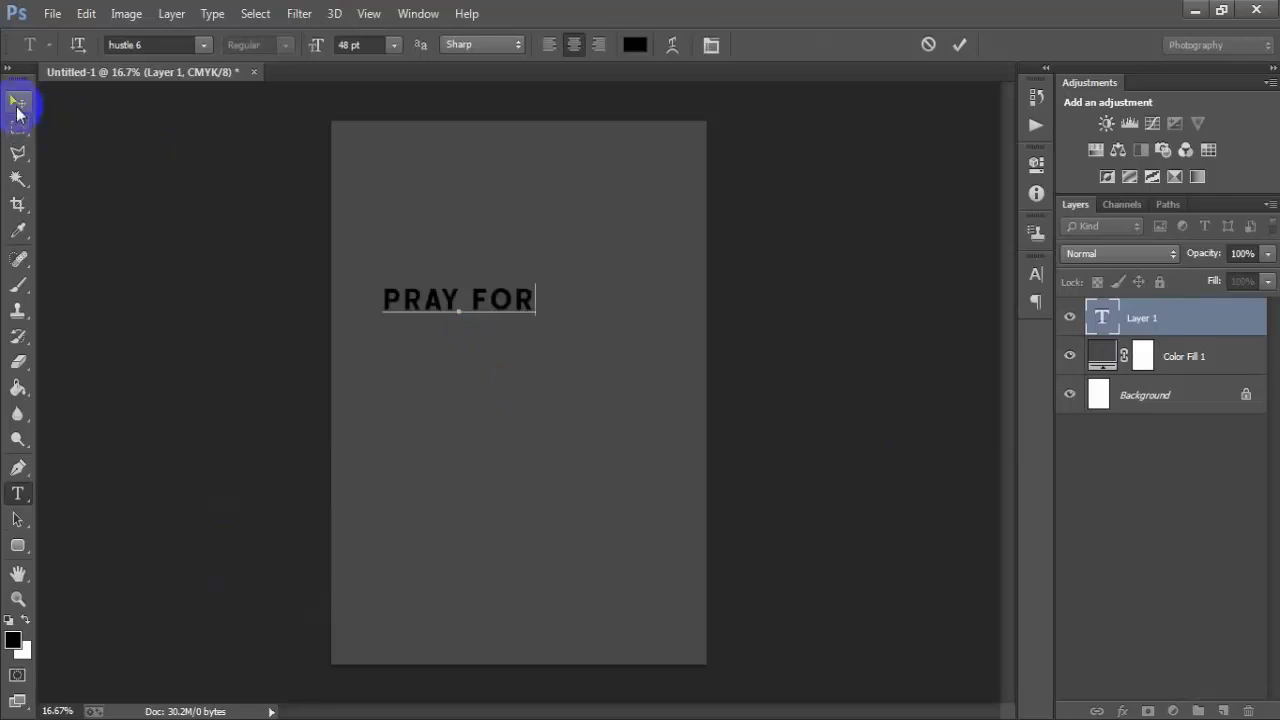
pyautogui.moveTo(516, 304); pyautogui.dragTo(580, 301)
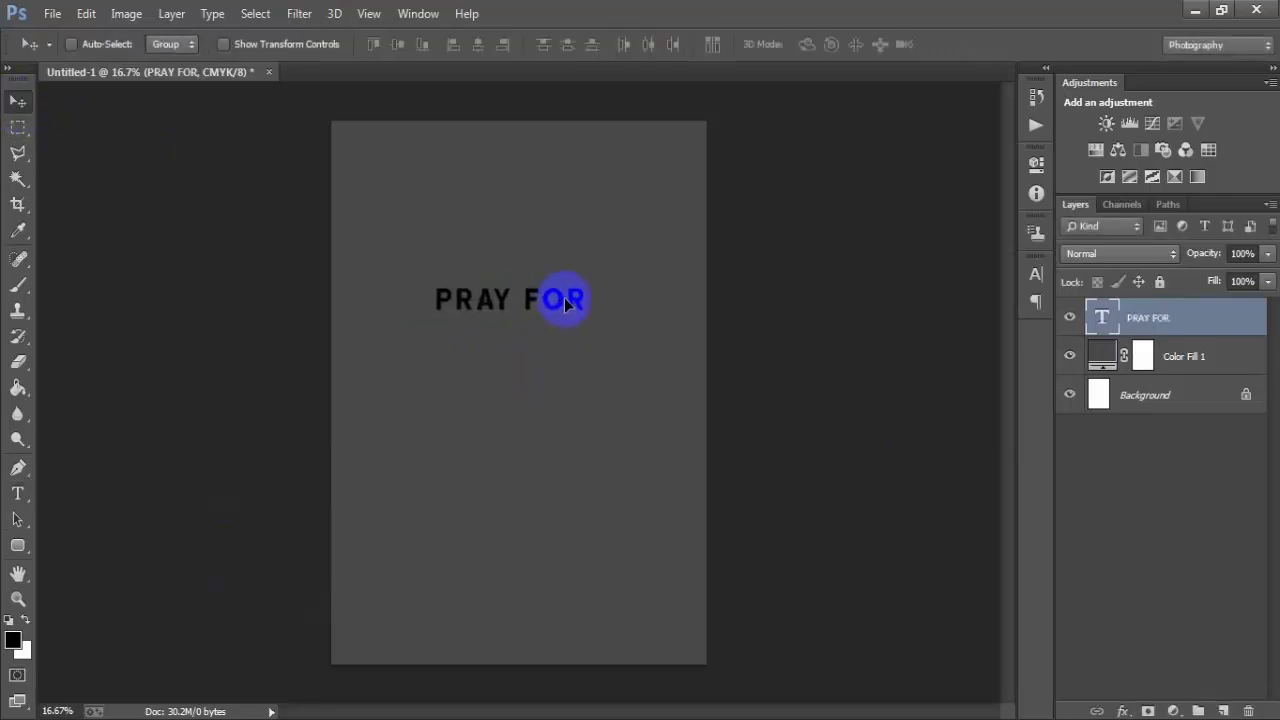
# Step: Set PRAY FOR to 53 pt, tracking 200, and colour 018053
pyautogui.click(1040, 276)
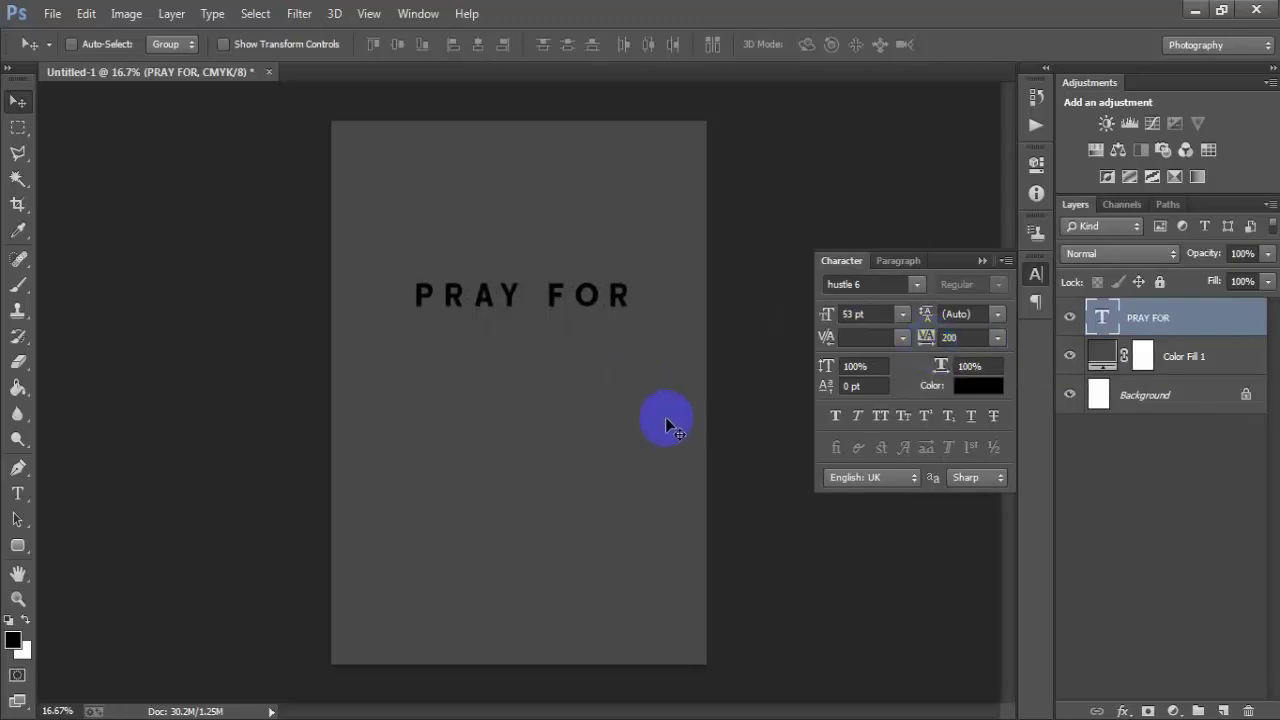
pyautogui.click(979, 385)
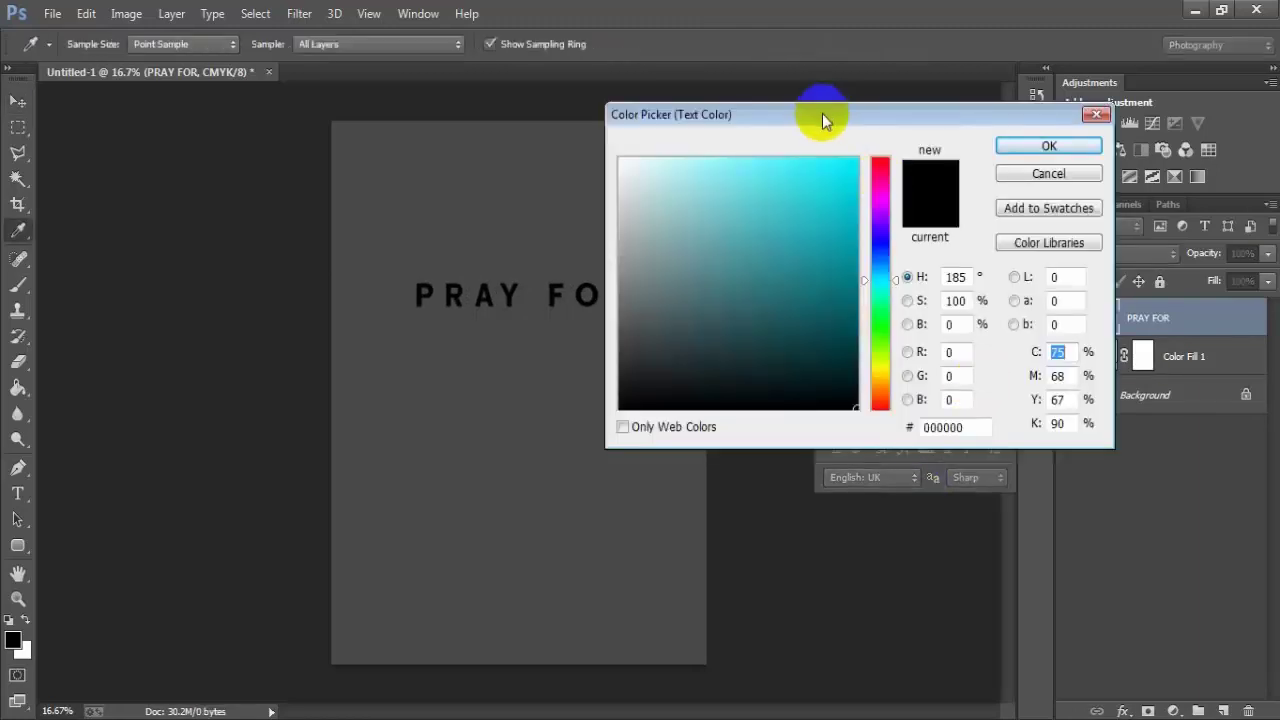
pyautogui.moveTo(822, 113); pyautogui.dragTo(796, 113)
pyautogui.click(872, 431)
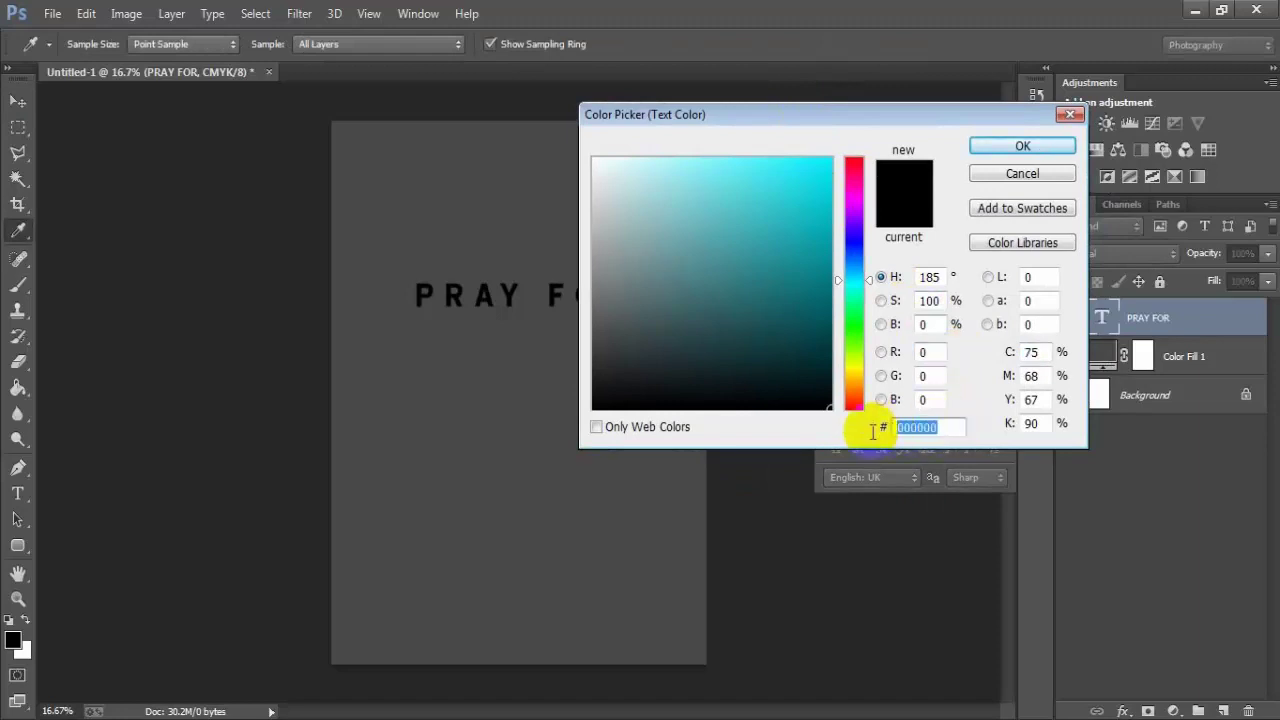
pyautogui.write('0')
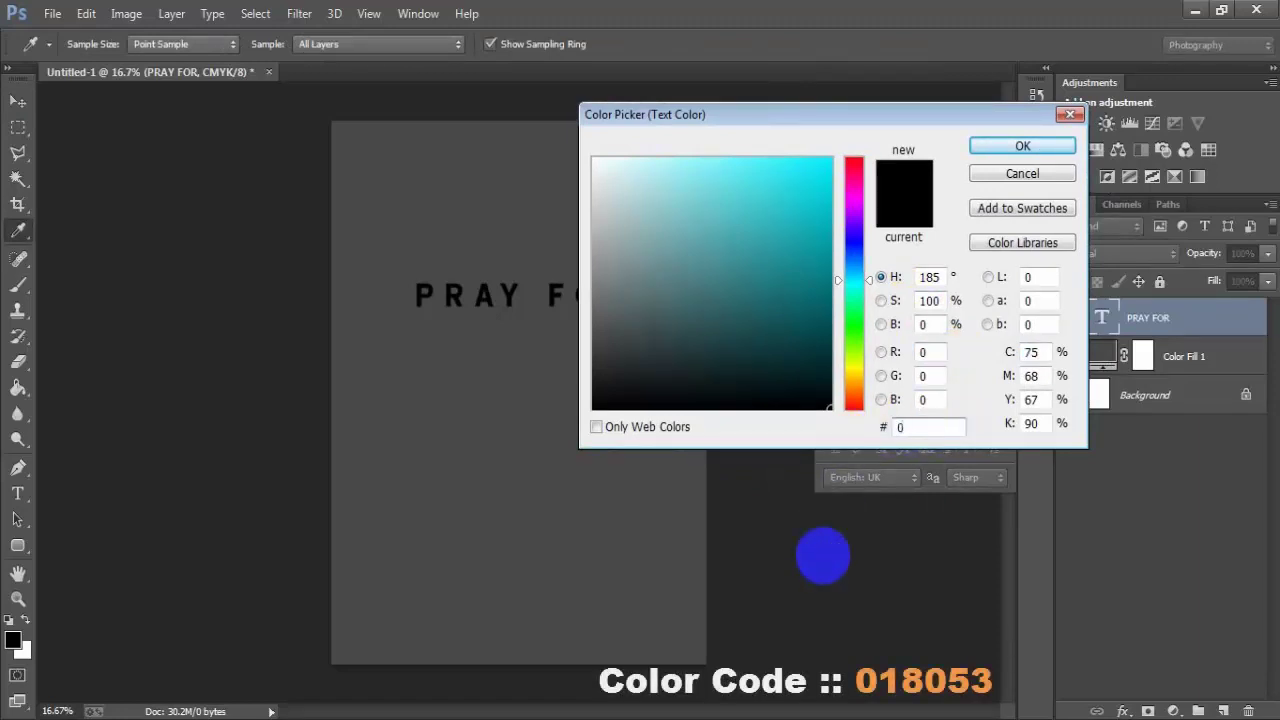
pyautogui.write('180')
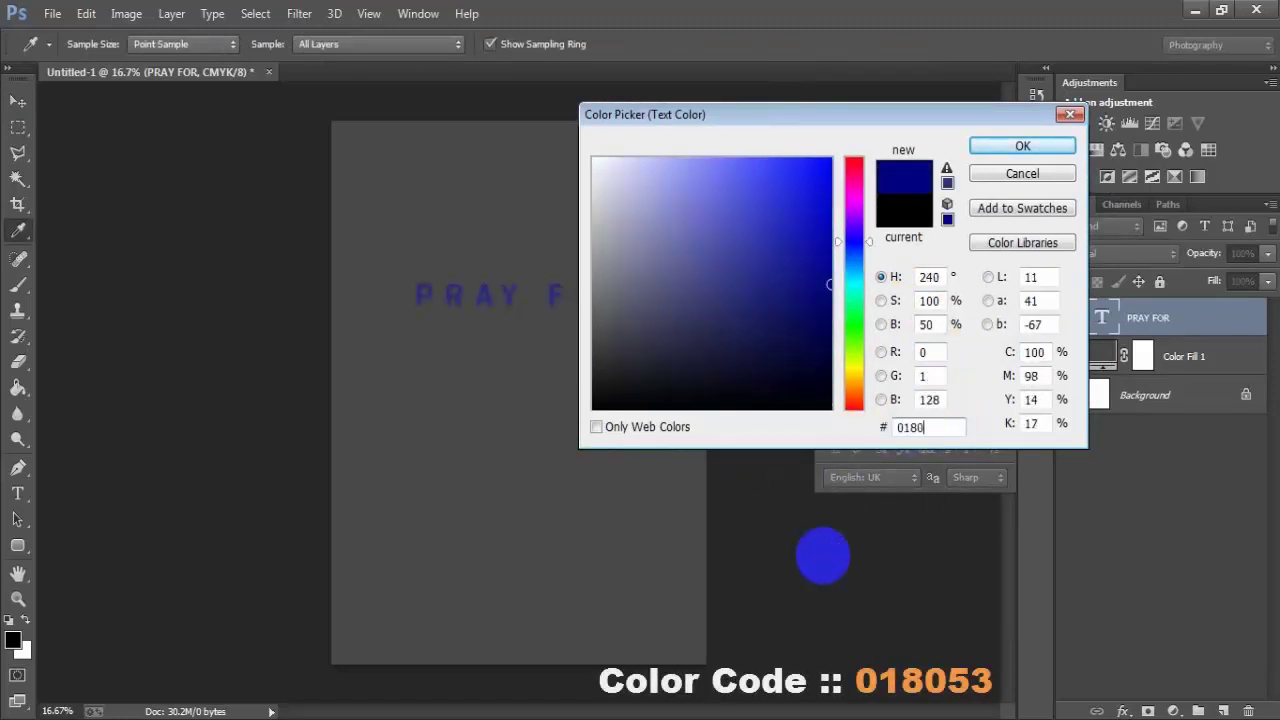
pyautogui.write('53')
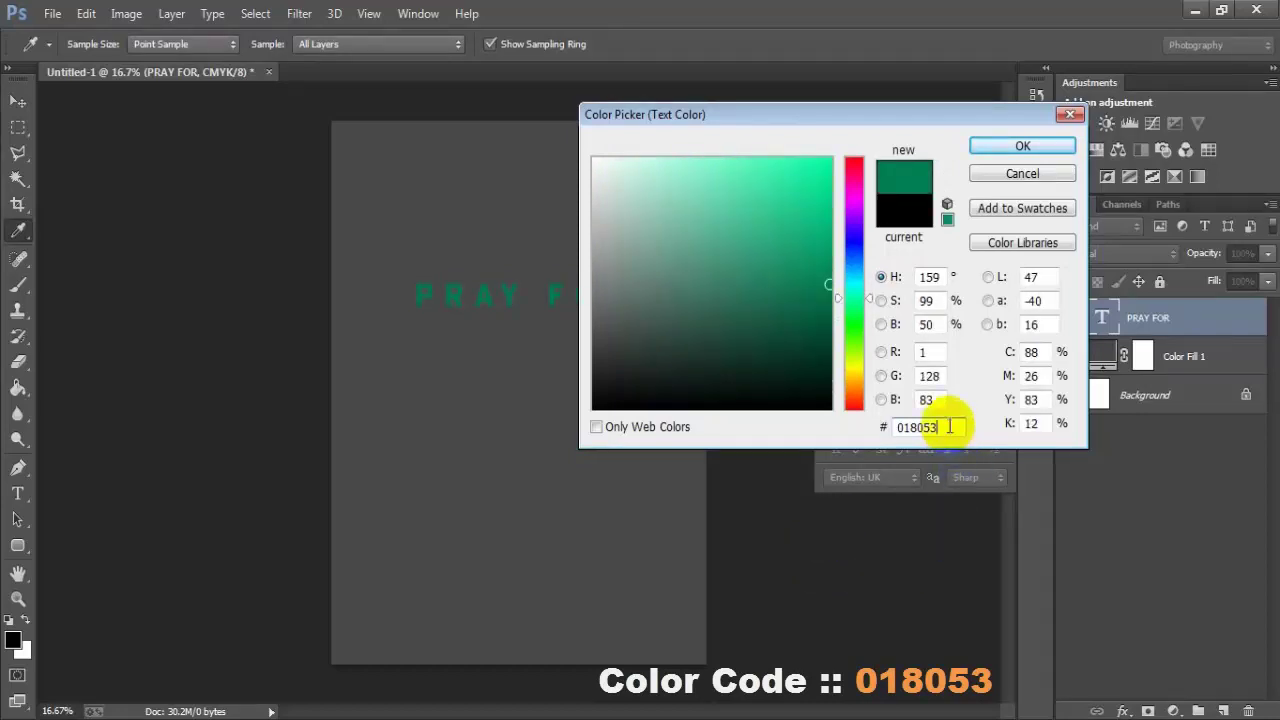
pyautogui.click(995, 145)
pyautogui.press('v')
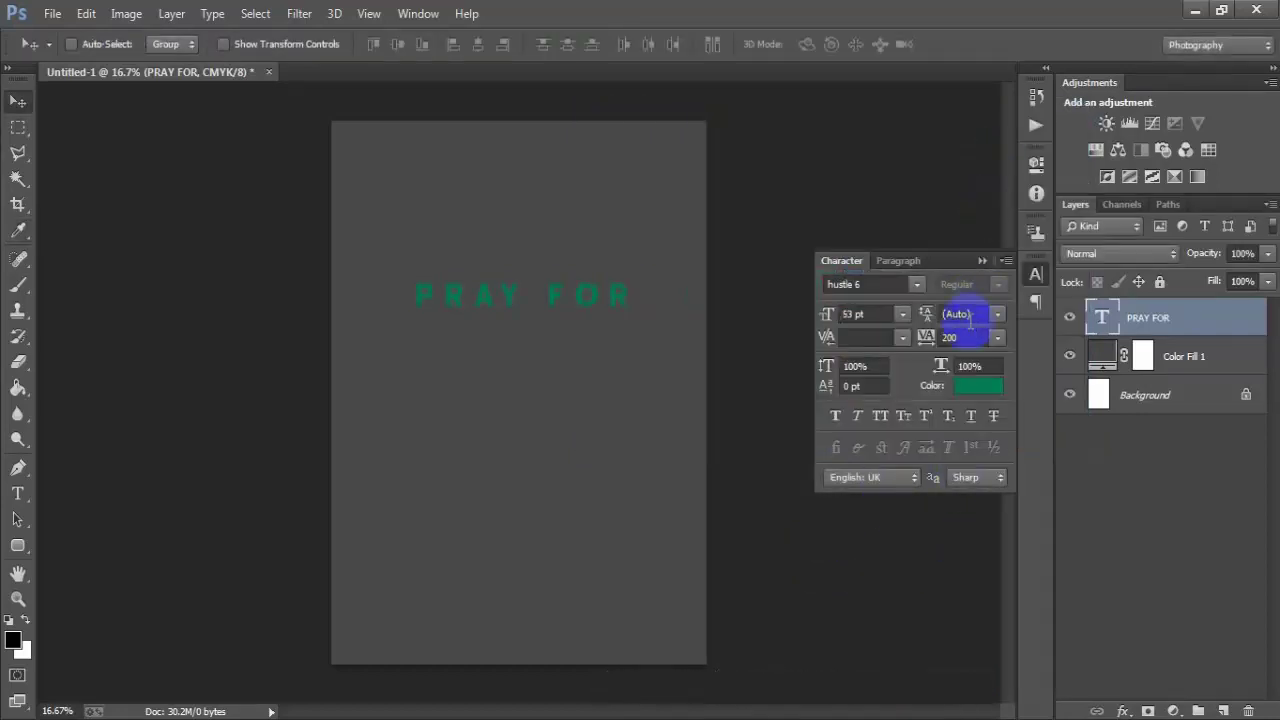
pyautogui.click(982, 260)
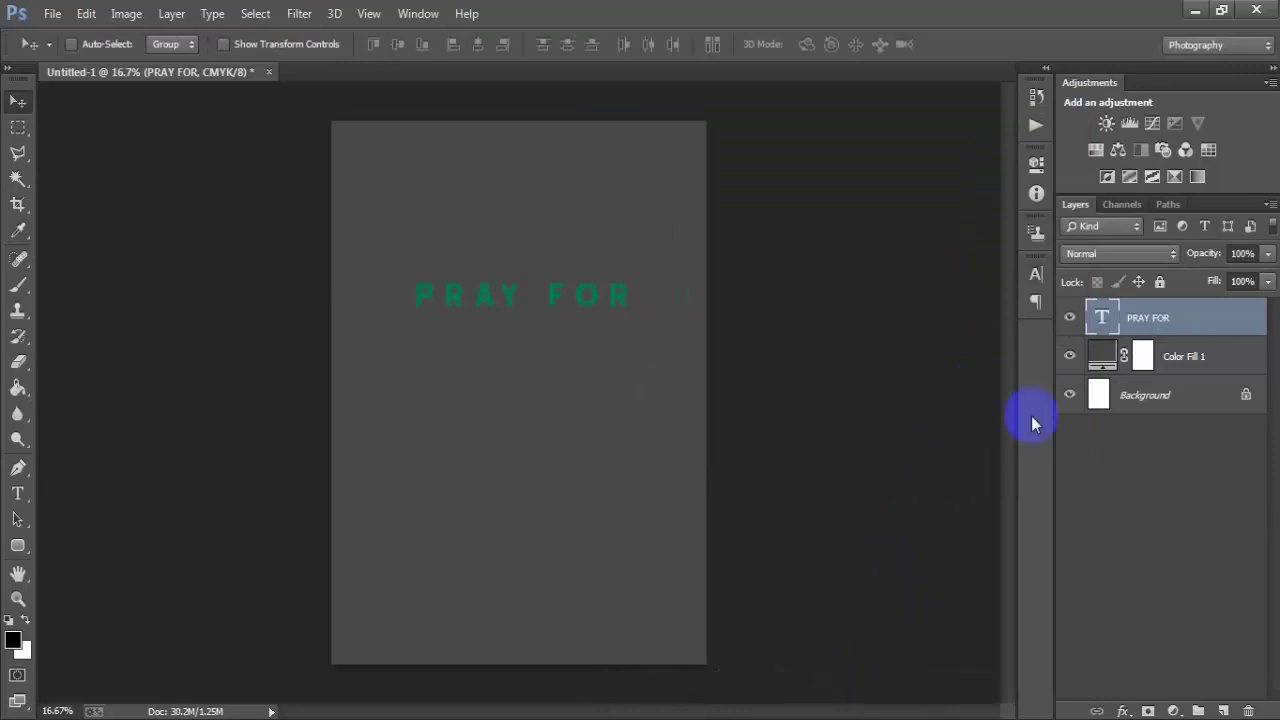
# Step: Add a new layer above PRAY FOR and type 'KHABUL', centred just beneath it
pyautogui.keyDown('ctrl'); pyautogui.click(1145, 400); pyautogui.keyUp('ctrl')
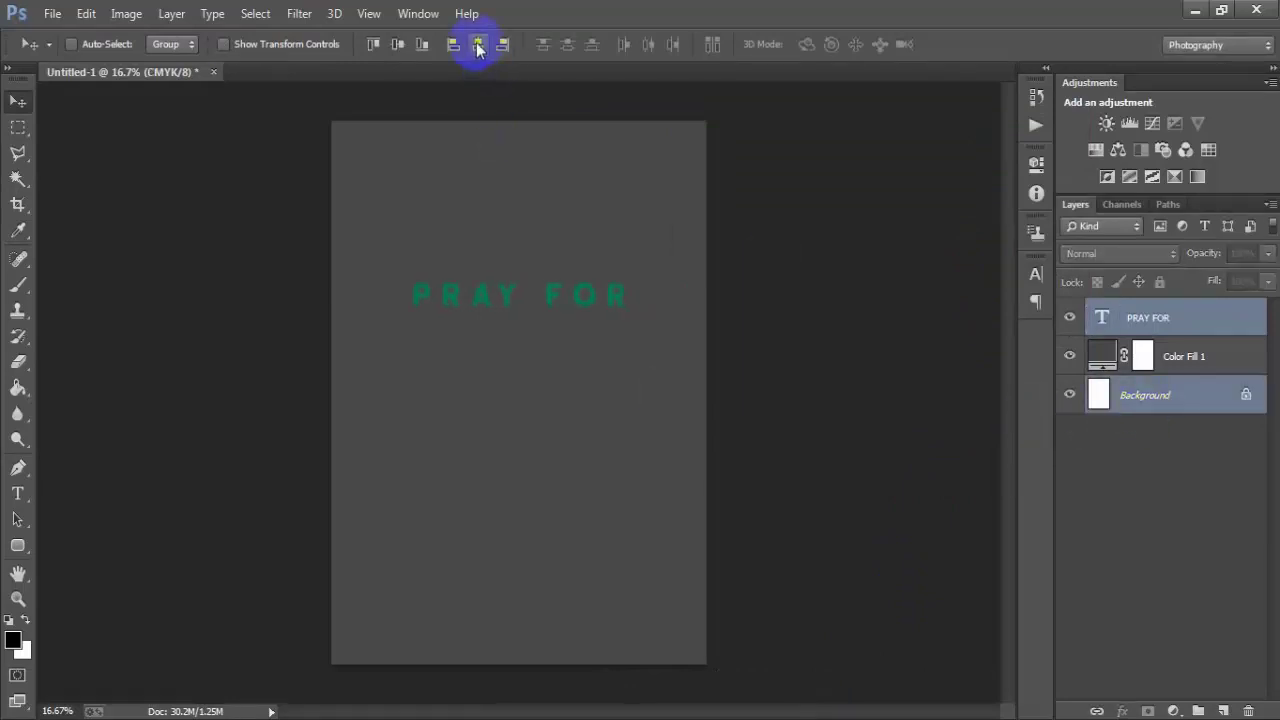
pyautogui.click(1140, 322)
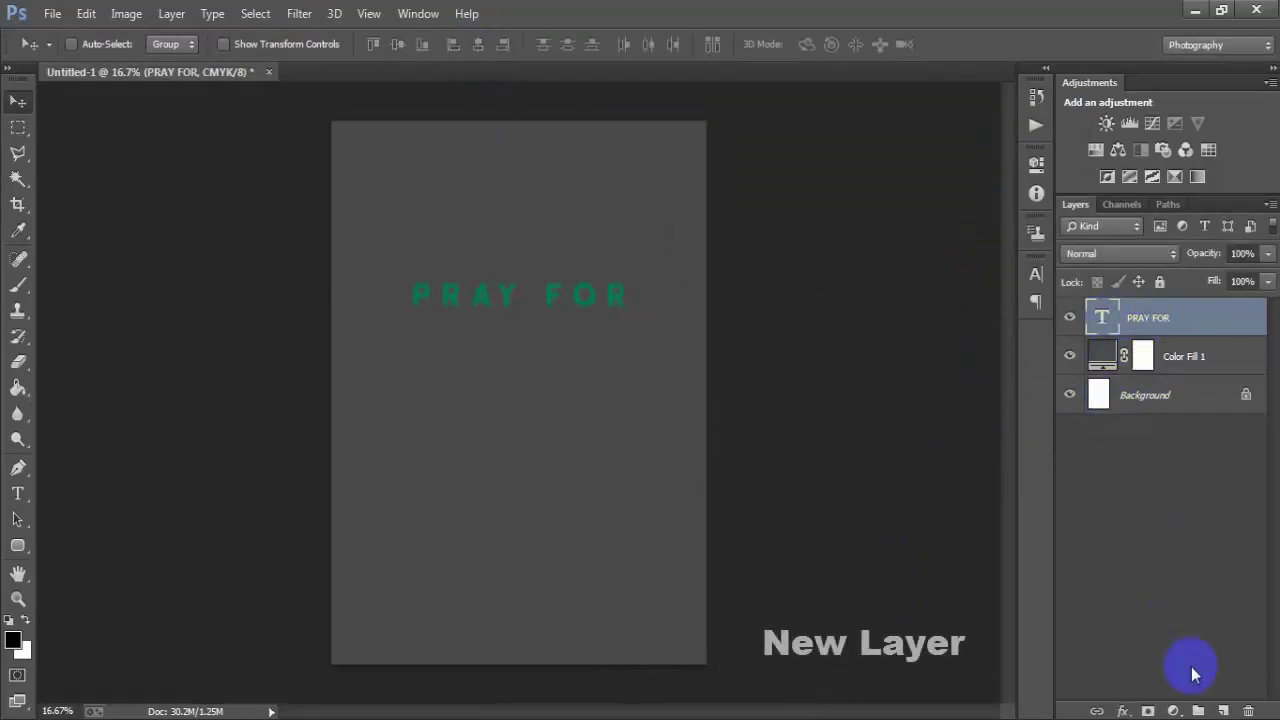
pyautogui.click(1222, 711)
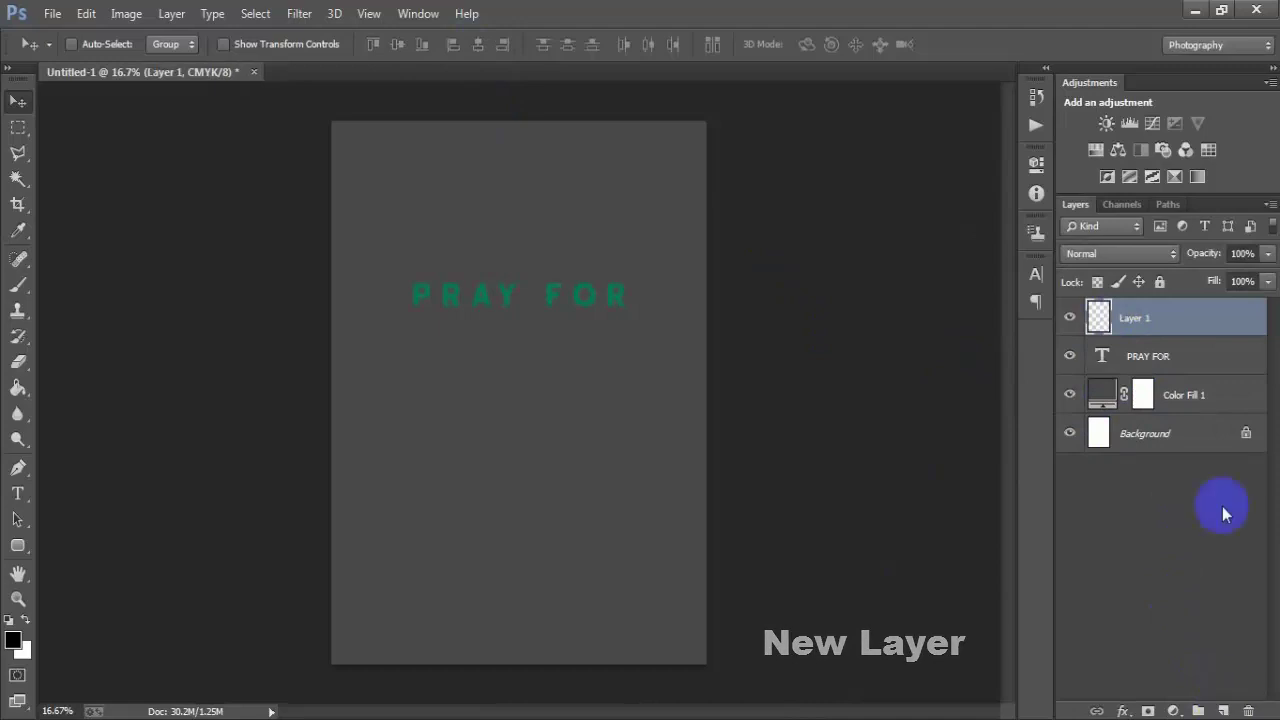
pyautogui.click(18, 495)
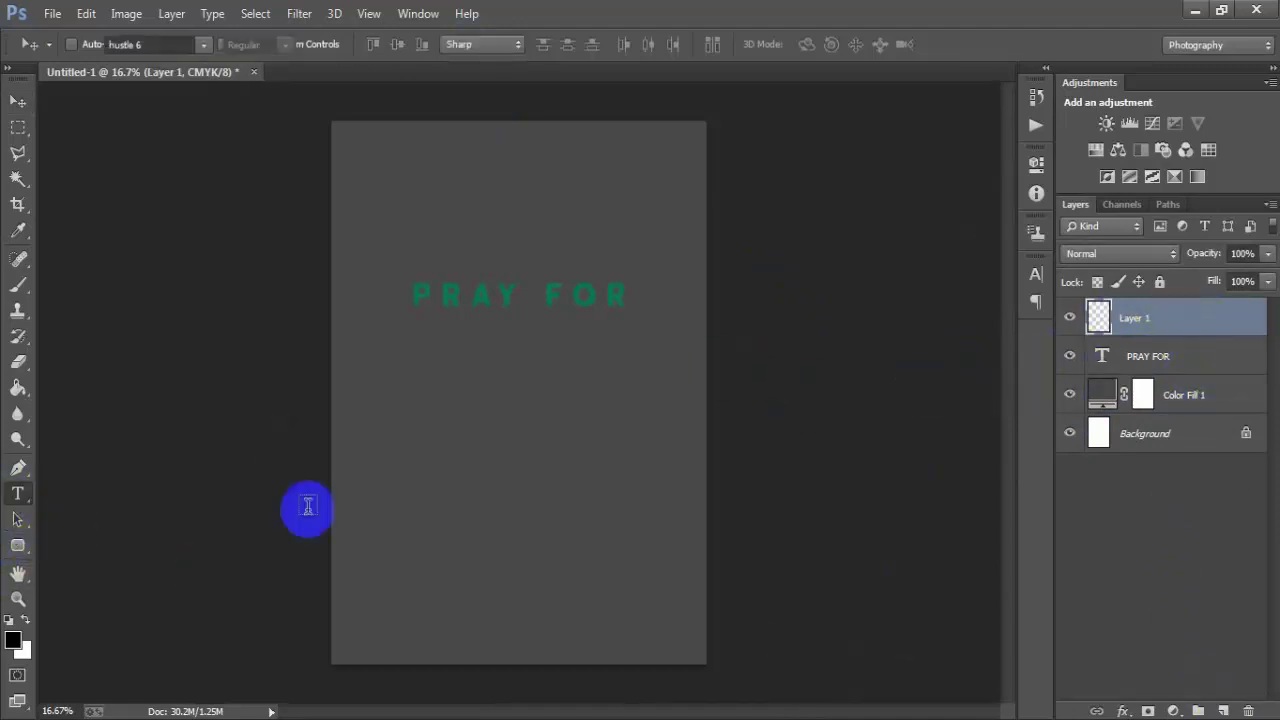
pyautogui.click(412, 412)
pyautogui.write('KHABUL')
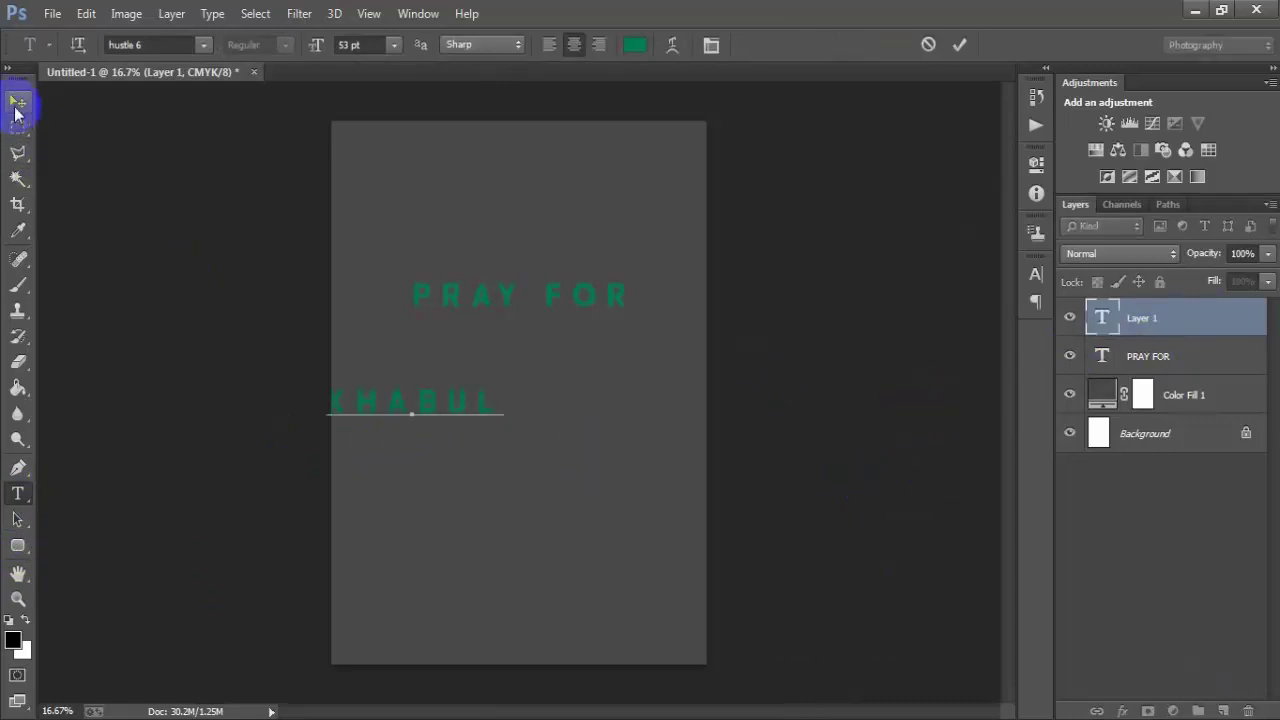
pyautogui.click(17, 103)
pyautogui.moveTo(434, 434)
pyautogui.mouseDown()
pyautogui.moveTo(566, 389)
pyautogui.moveTo(551, 363)
pyautogui.mouseUp()
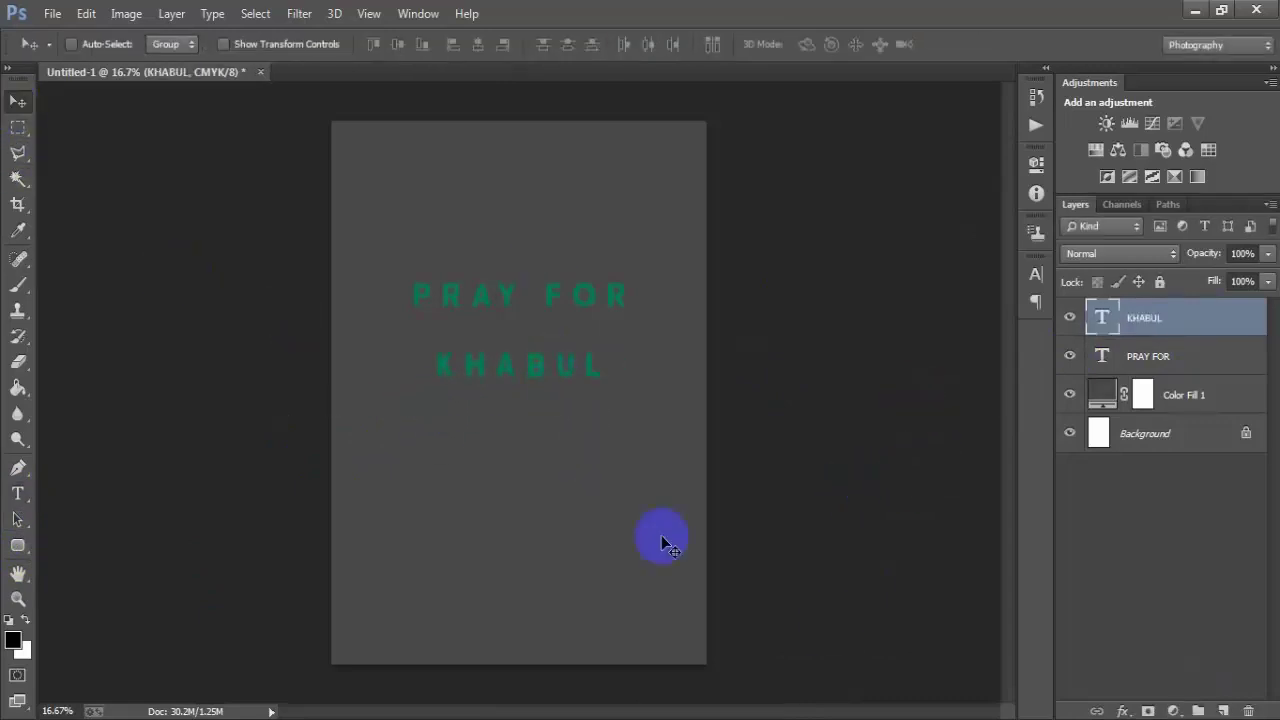
# Step: Set KHABUL's tracking to 20 and its colour to black (000000)
pyautogui.click(1033, 278)
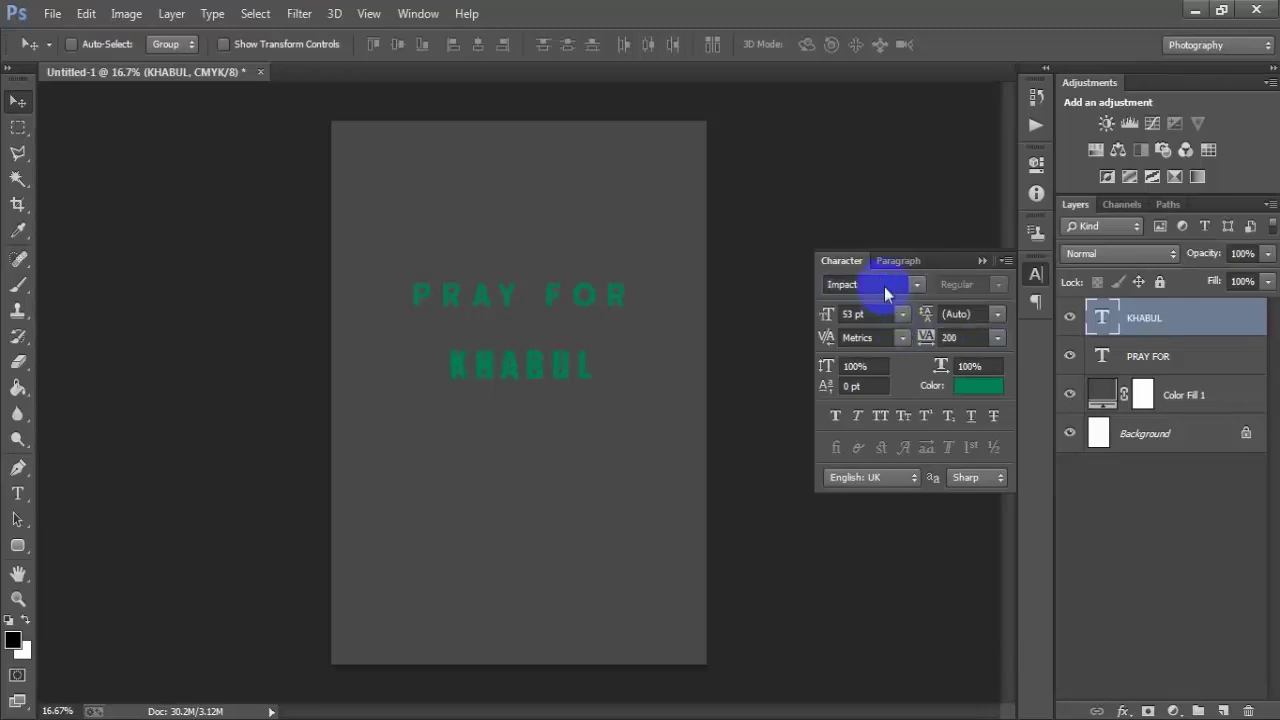
pyautogui.write('20')
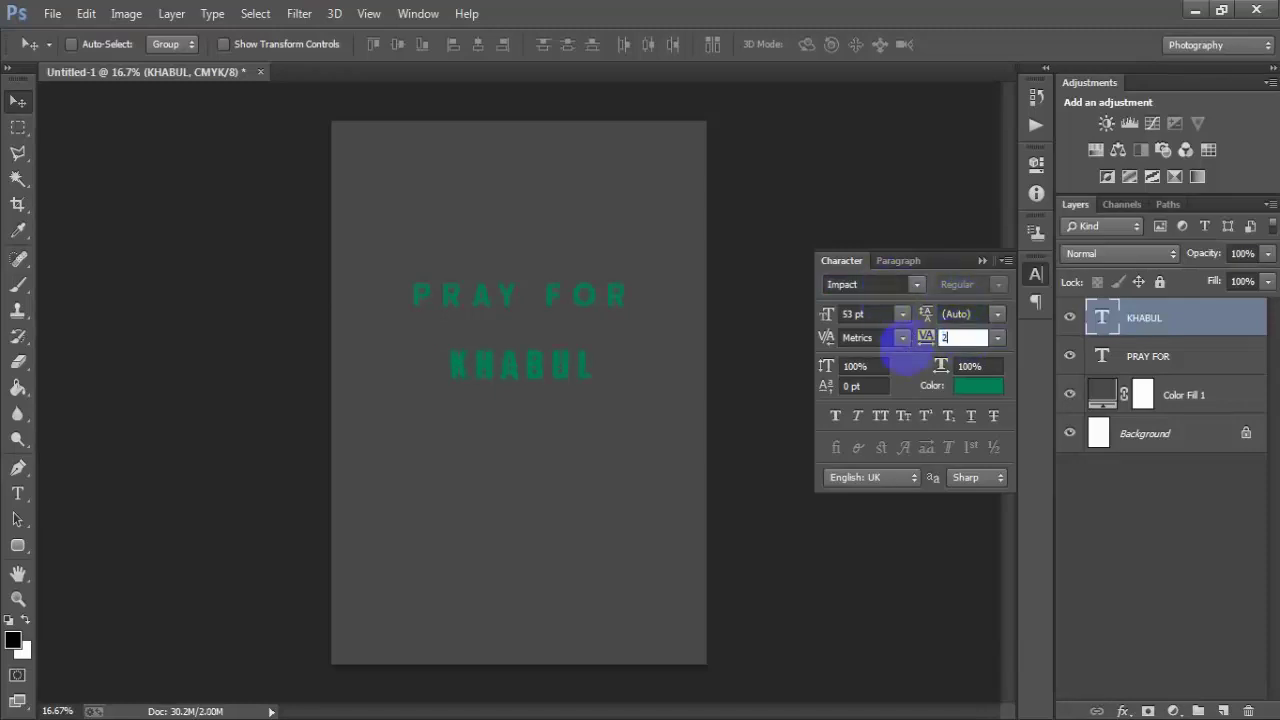
pyautogui.press('Return')
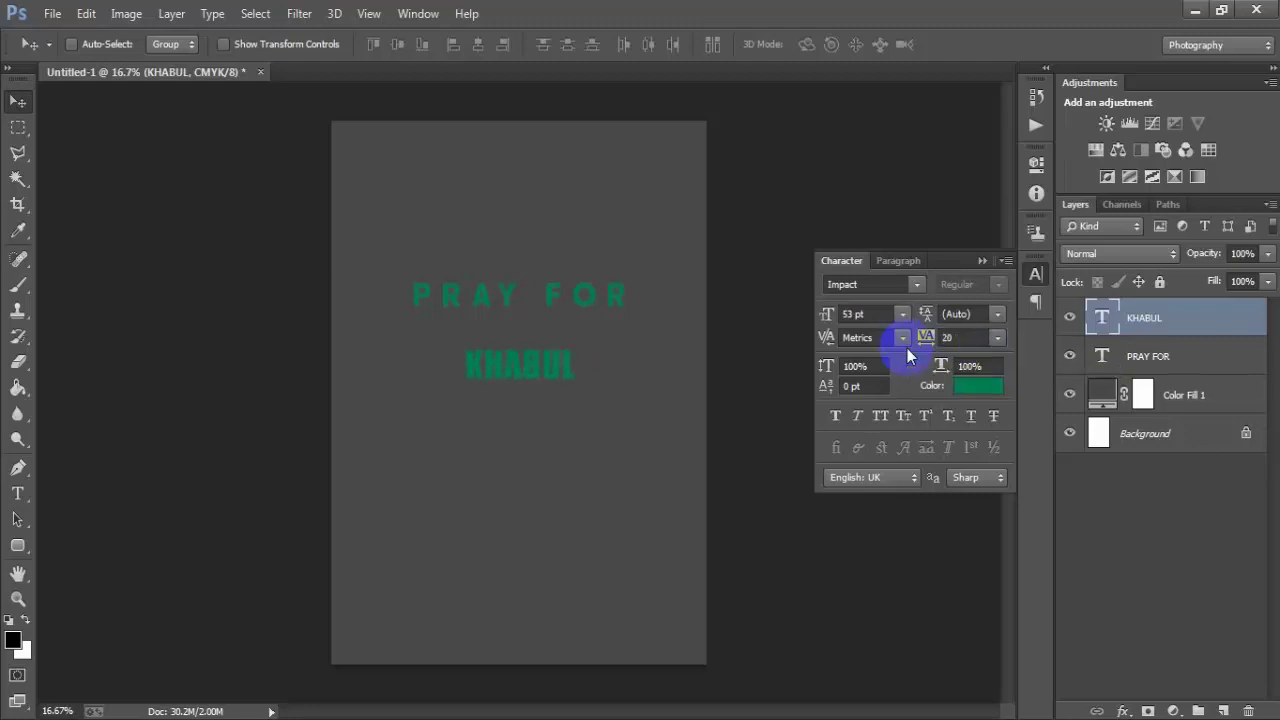
pyautogui.click(978, 386)
pyautogui.click(590, 369)
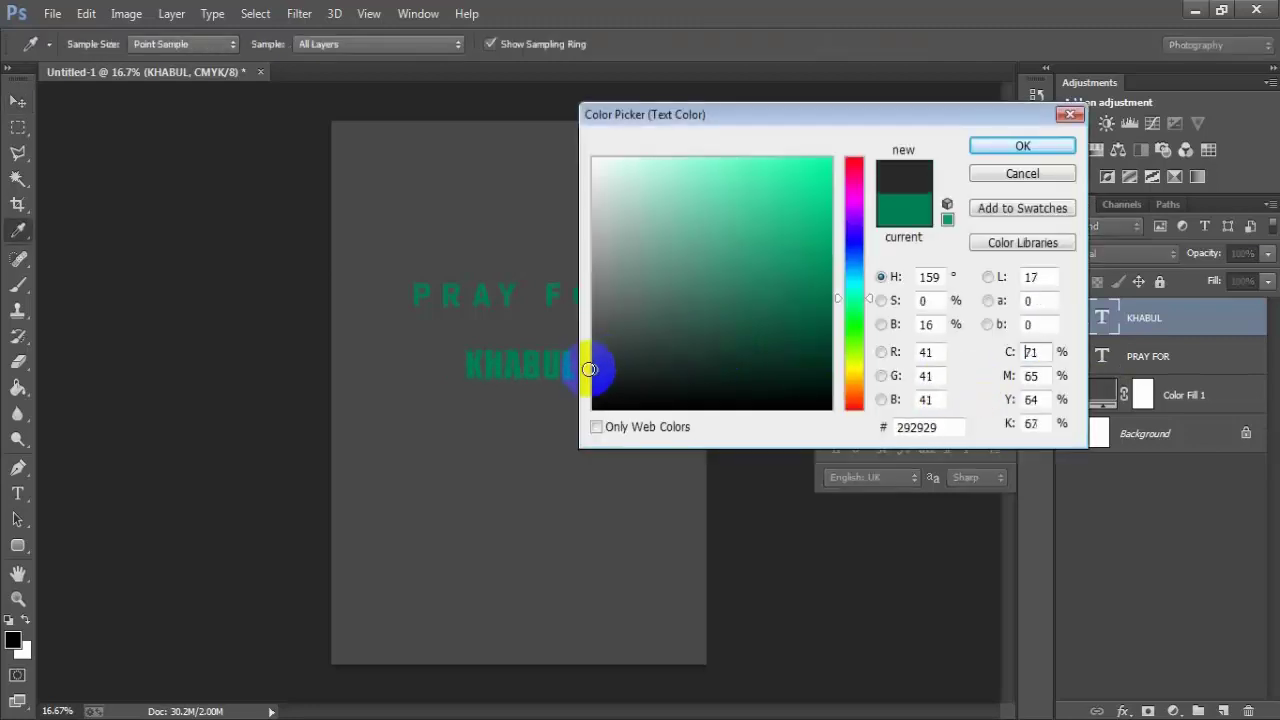
pyautogui.moveTo(590, 369)
pyautogui.mouseDown()
pyautogui.moveTo(551, 391)
pyautogui.moveTo(588, 408)
pyautogui.mouseUp()
pyautogui.click(1022, 146)
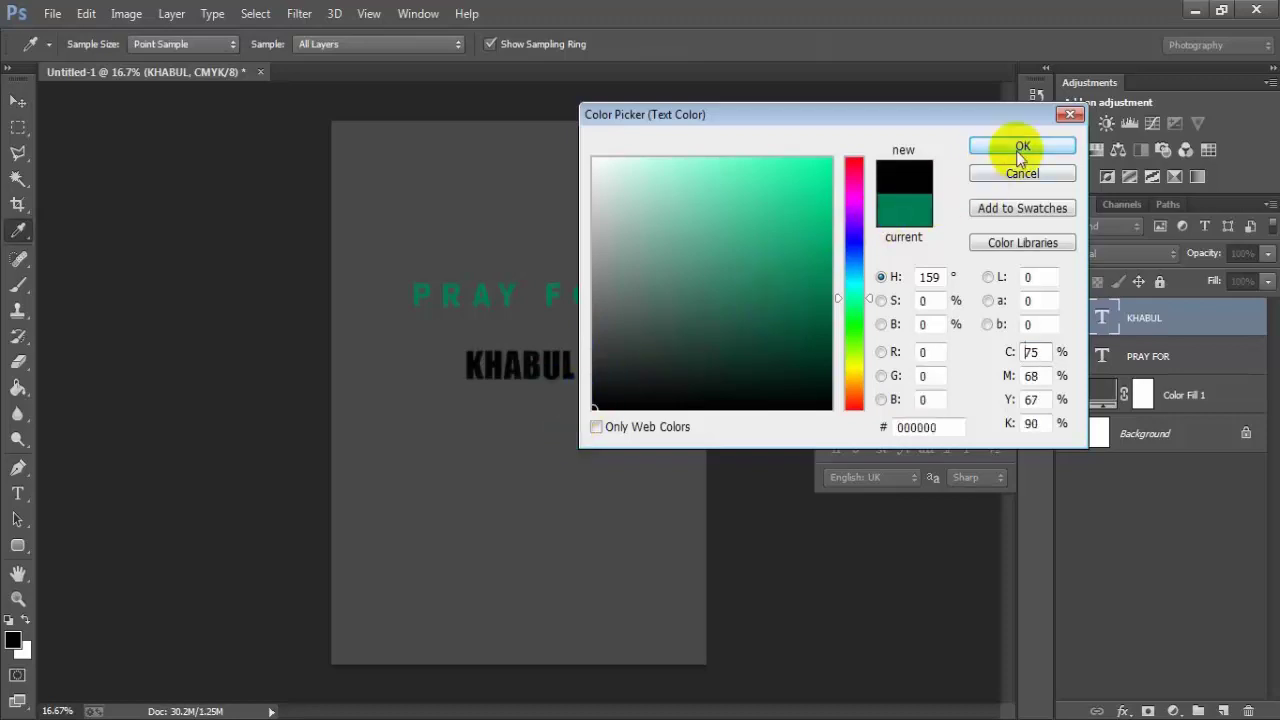
pyautogui.click(979, 262)
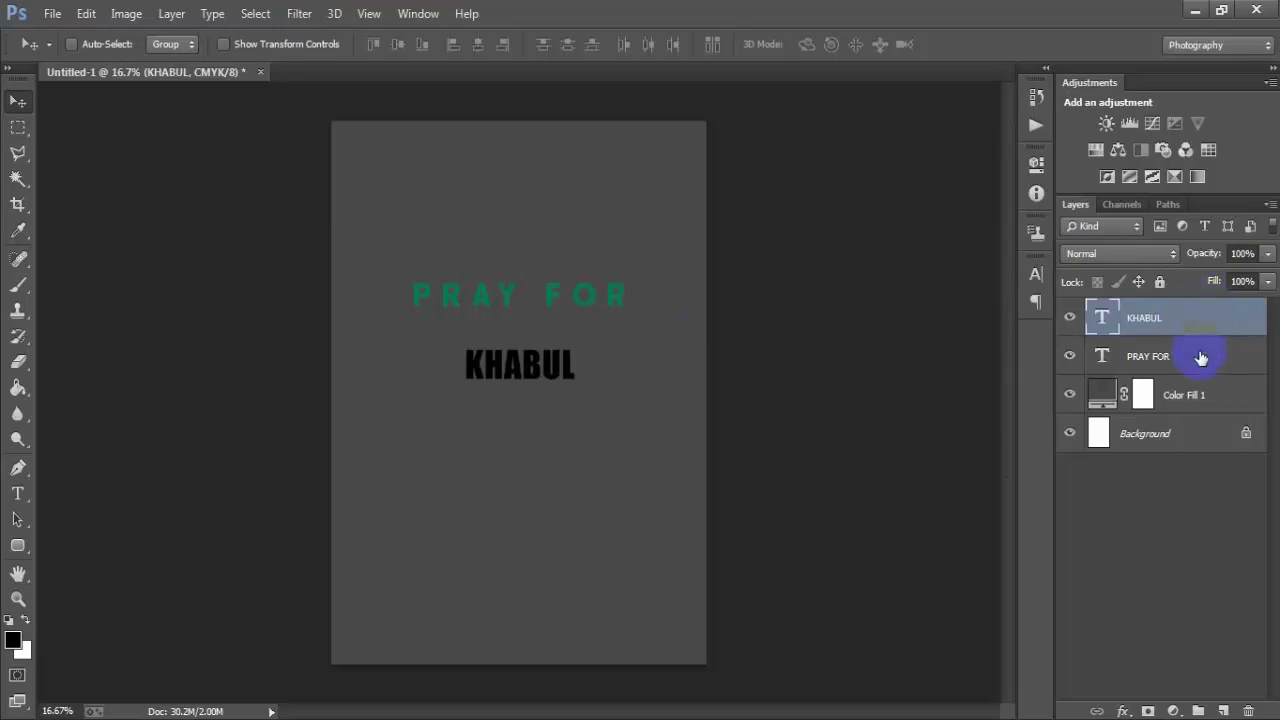
# Step: Scale PRAY FOR down to about 75% with Free Transform
pyautogui.click(1158, 358)
pyautogui.hotkey('ctrl', 't')
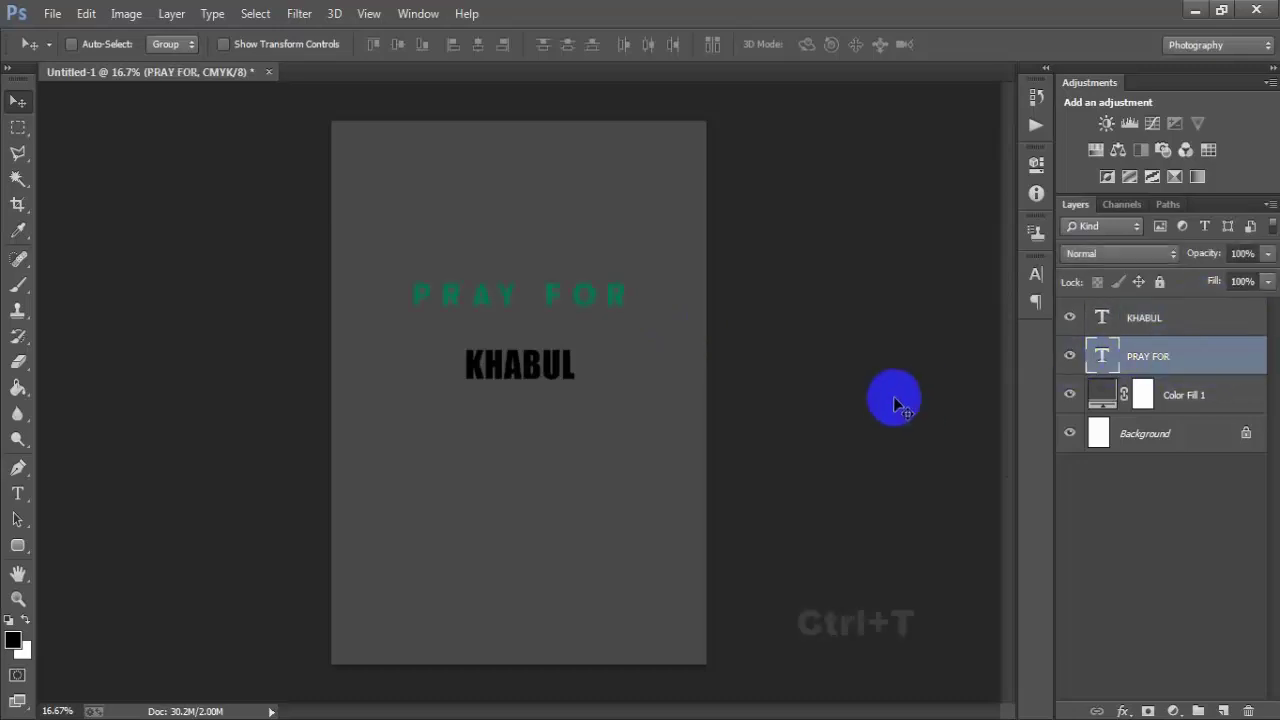
pyautogui.hotkey('ctrl', 't')
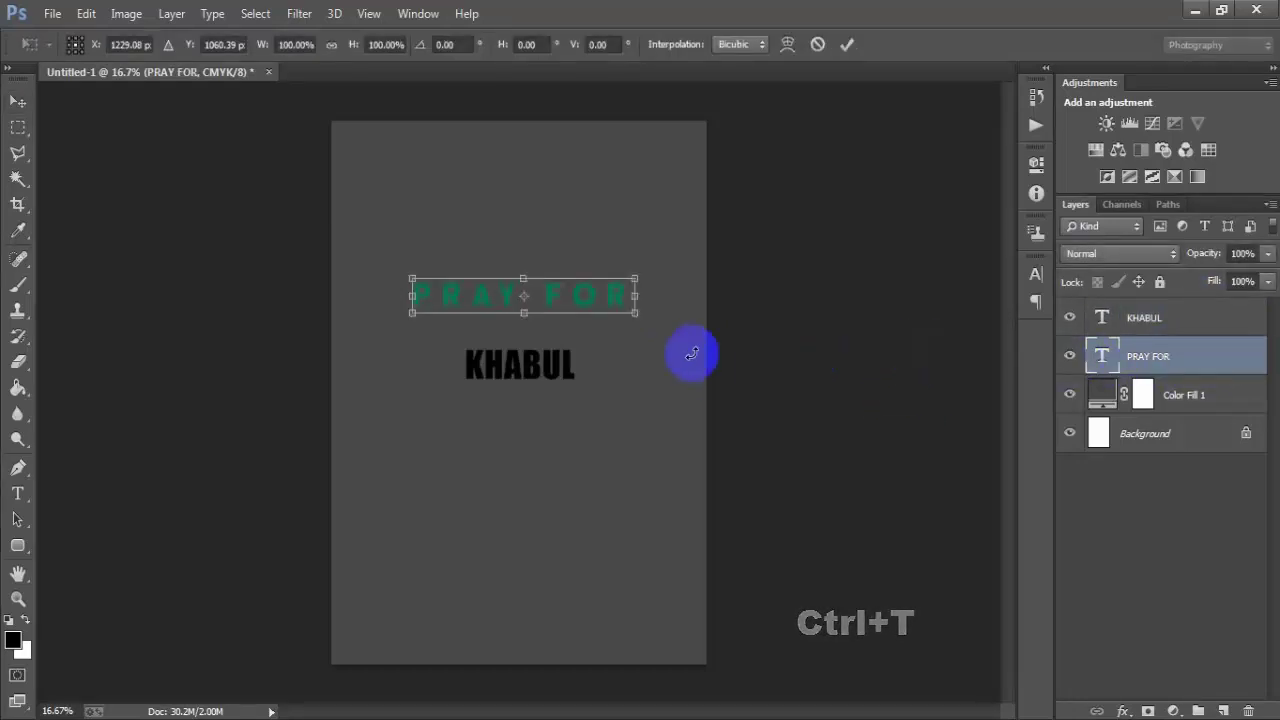
pyautogui.moveTo(635, 315); pyautogui.dragTo(607, 311)
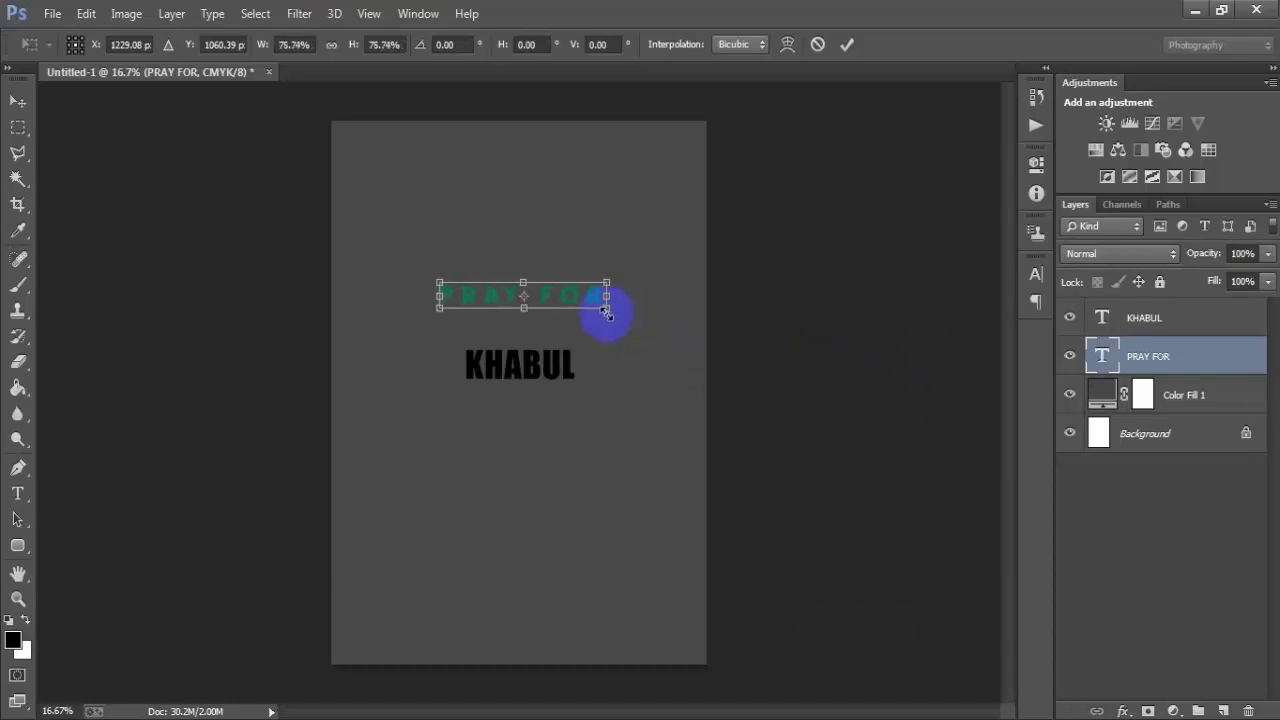
pyautogui.click(847, 44)
# Step: Scale KHABUL up to about 260%, nudge it into place, and centre it horizontally
pyautogui.click(1150, 320)
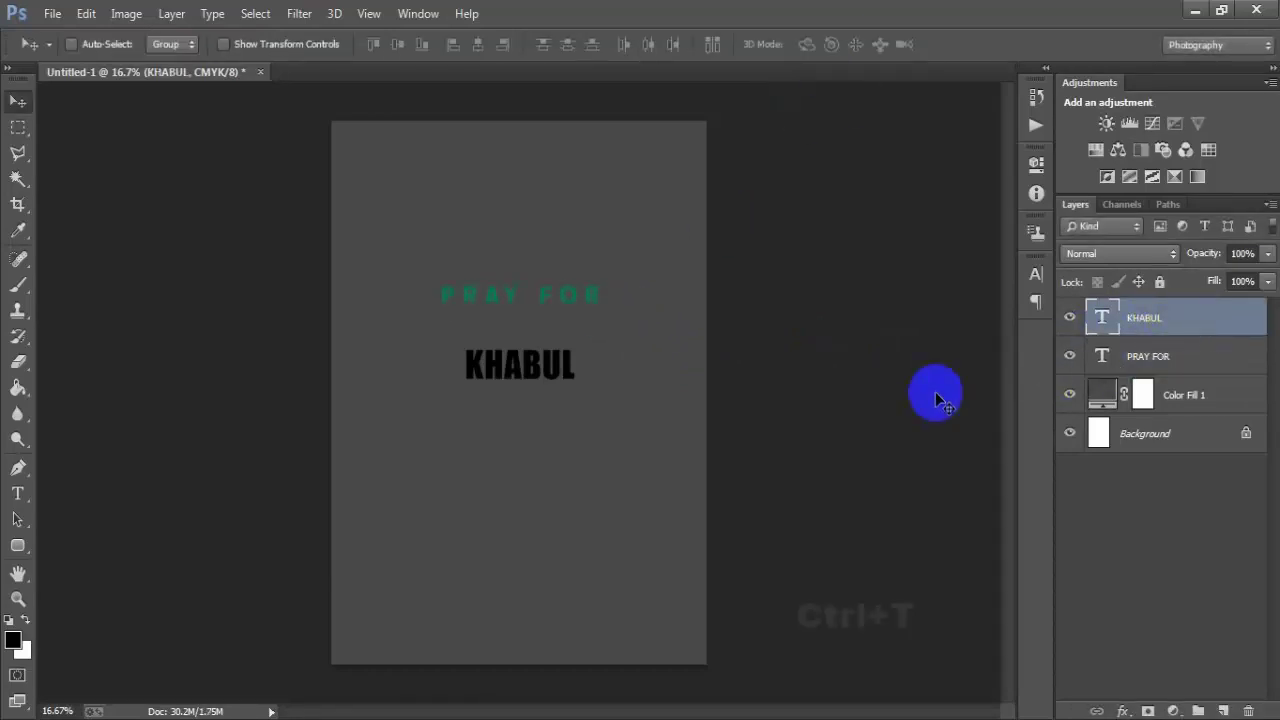
pyautogui.hotkey('ctrl', 't')
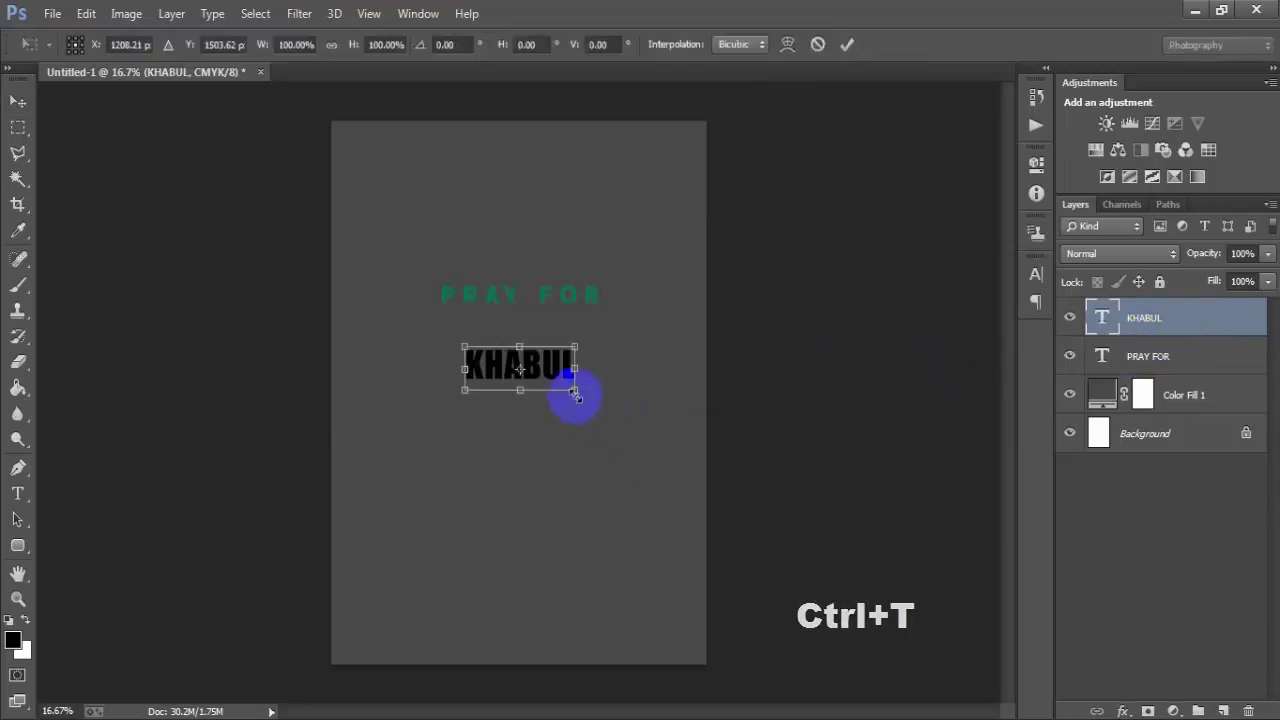
pyautogui.moveTo(575, 393); pyautogui.dragTo(664, 425)
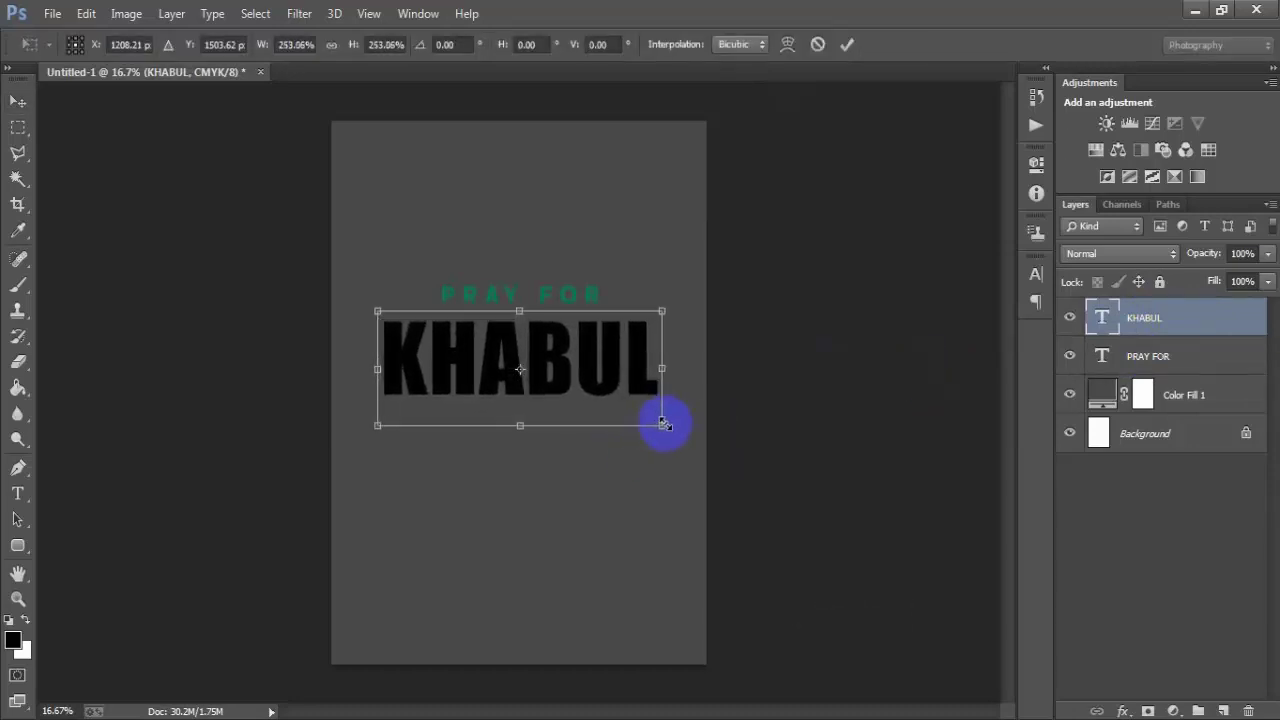
pyautogui.click(855, 48)
pyautogui.hotkey('shift', 'Up')
pyautogui.hotkey('shift', 'Up')
pyautogui.hotkey('shift', 'Up')
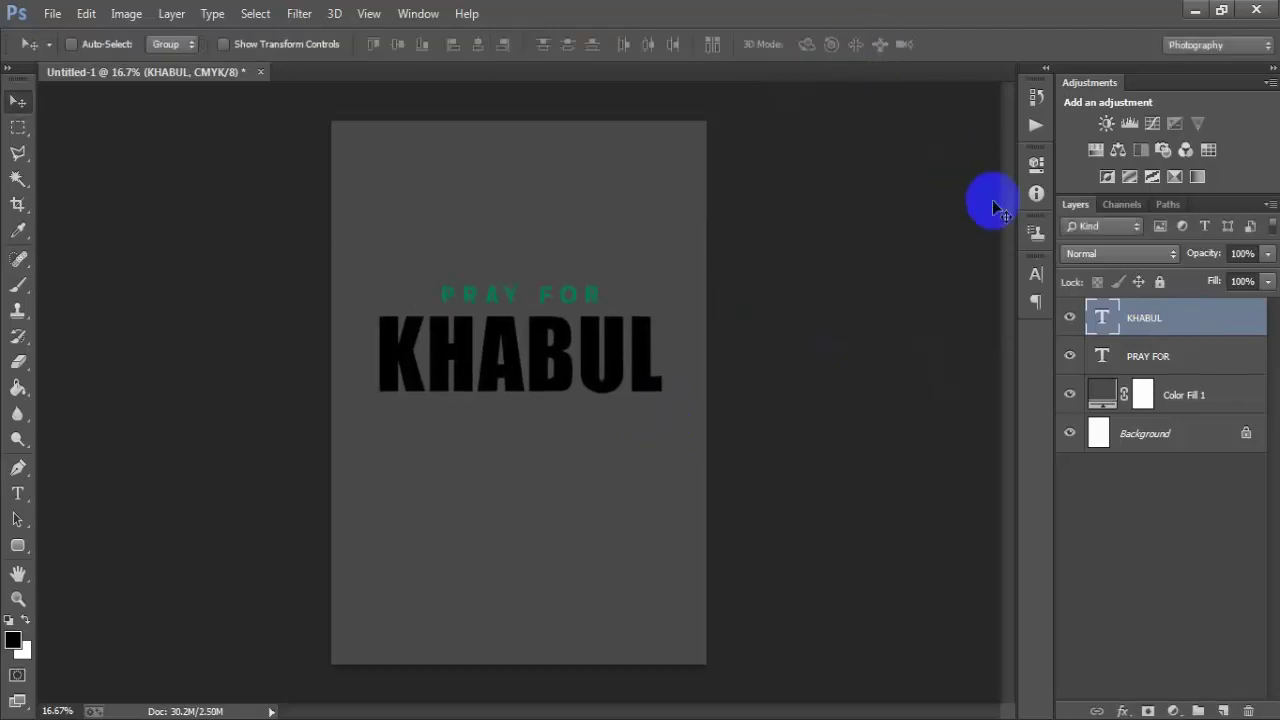
pyautogui.hotkey('shift', 'Up')
pyautogui.hotkey('shift', 'Up')
pyautogui.hotkey('shift', 'Up')
pyautogui.hotkey('shift', 'Down')
pyautogui.hotkey('shift', 'Down')
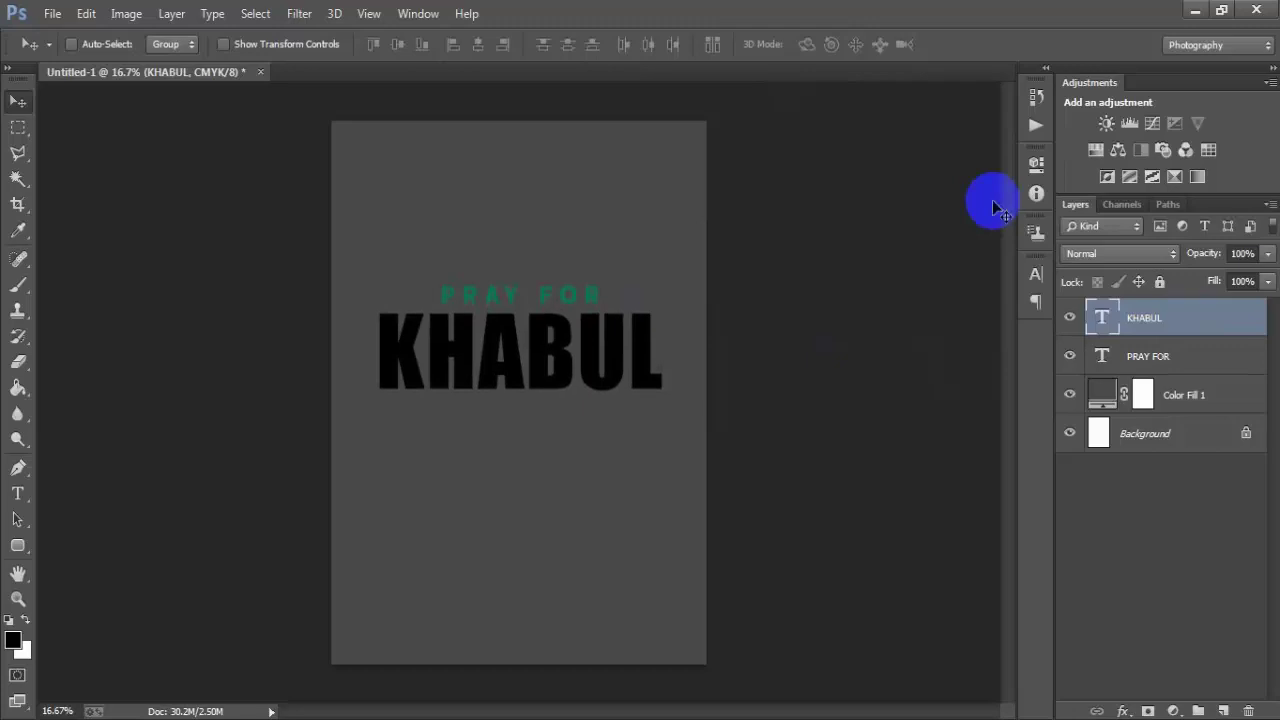
pyautogui.keyDown('ctrl'); pyautogui.click(1145, 433); pyautogui.keyUp('ctrl')
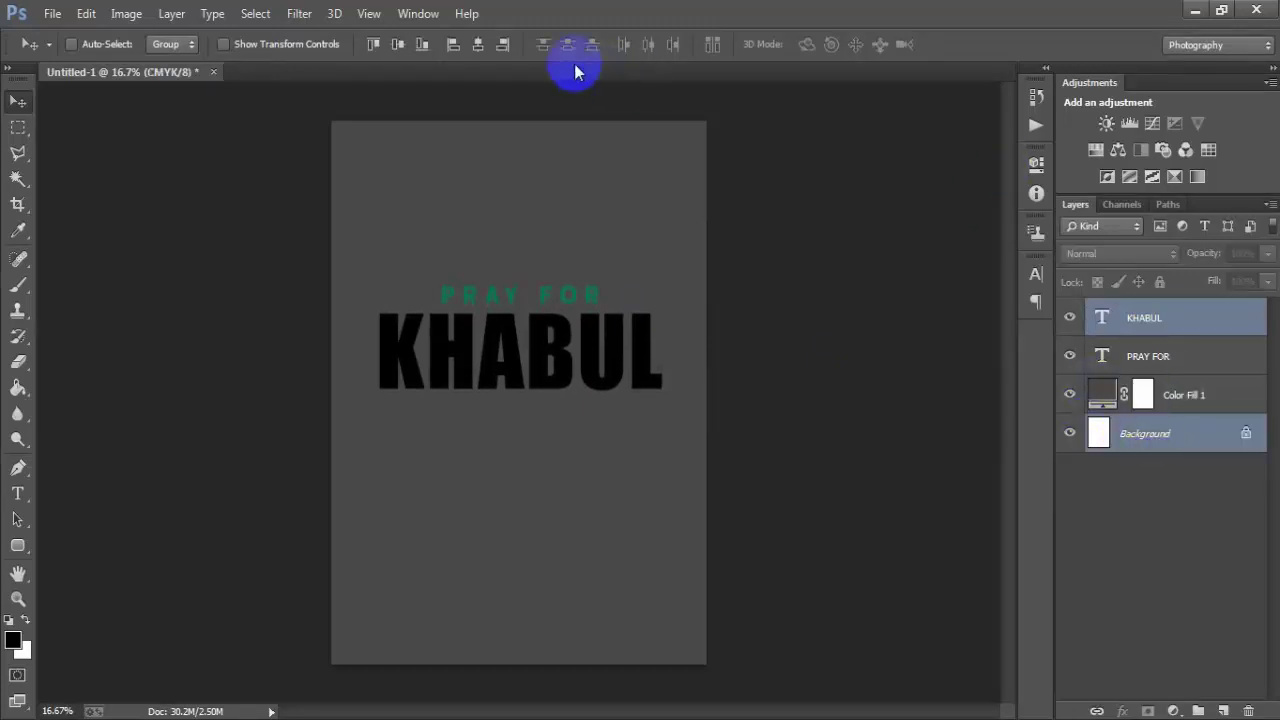
pyautogui.click(480, 48)
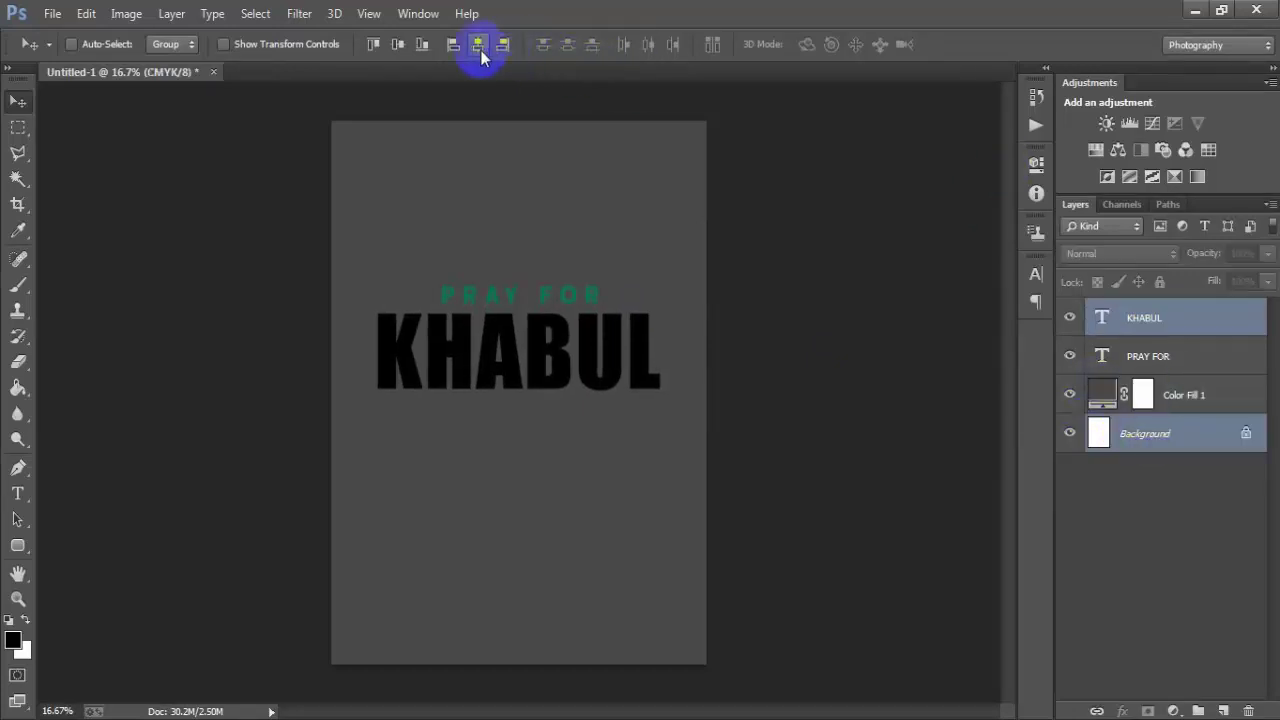
pyautogui.click(1153, 319)
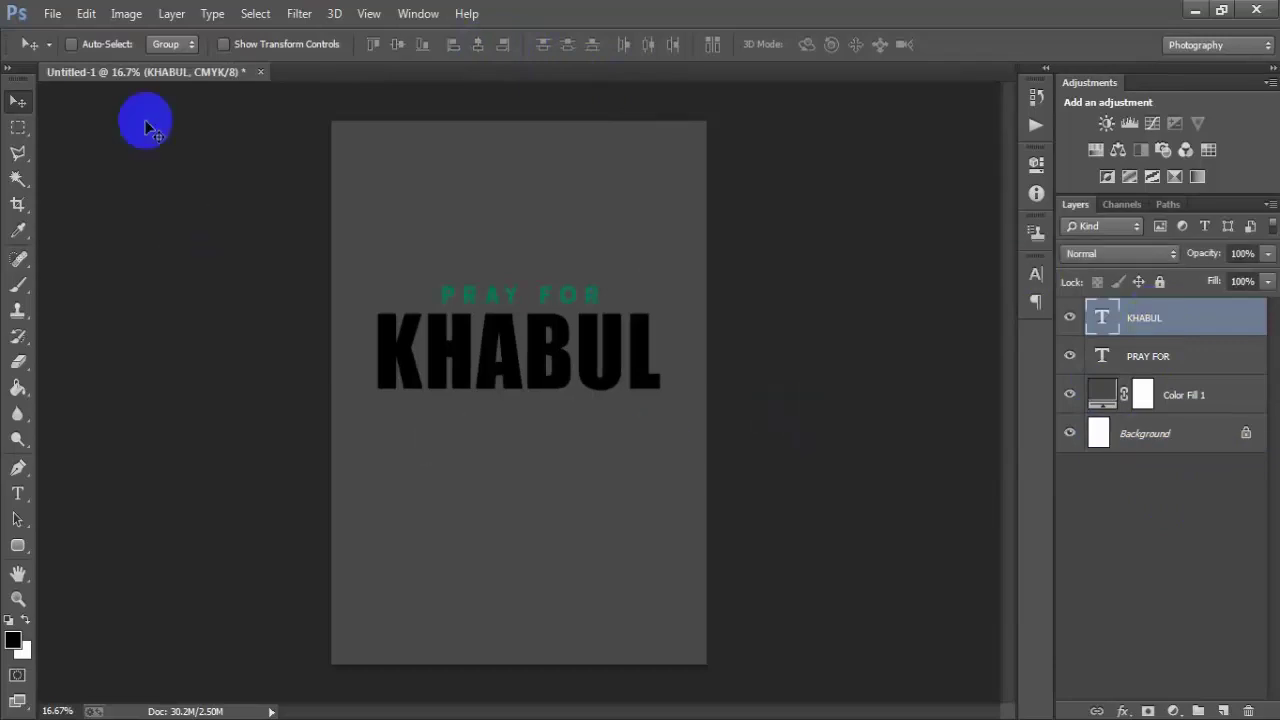
# Step: Place the Flag-Afghanistan image as a linked layer at 52% opacity
pyautogui.click(52, 13)
pyautogui.click(90, 316)
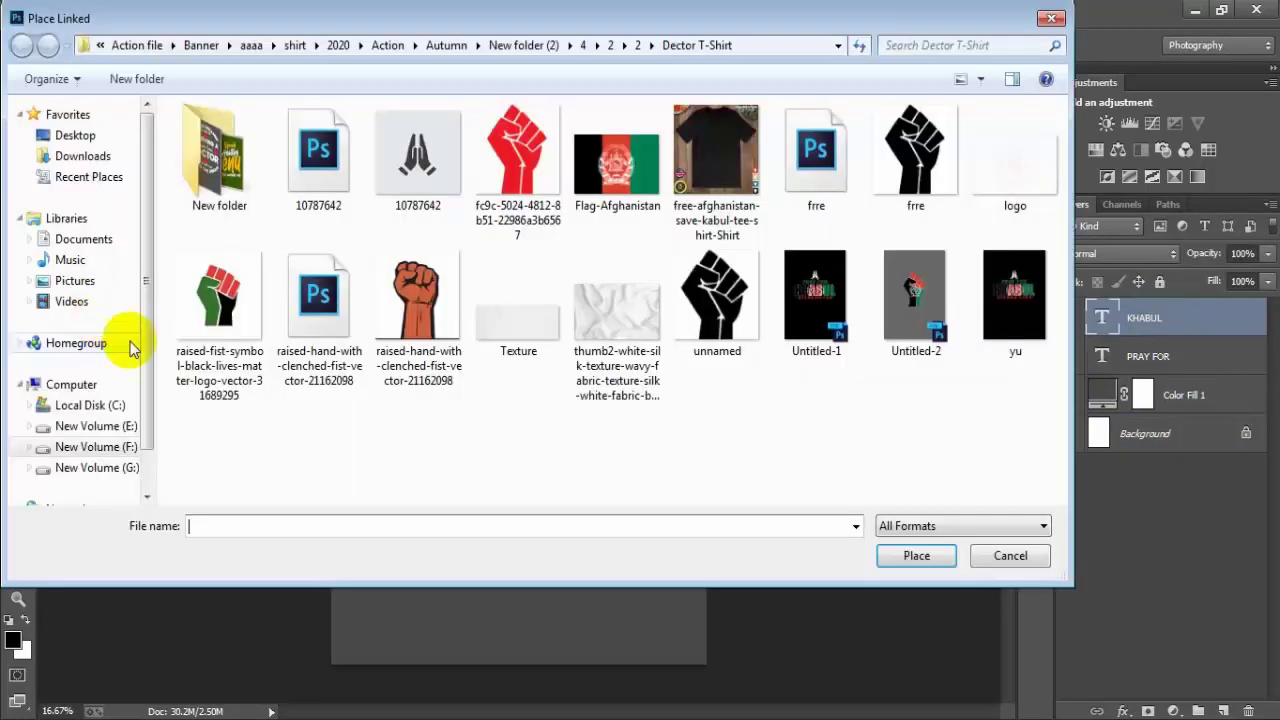
pyautogui.click(617, 160)
pyautogui.click(894, 554)
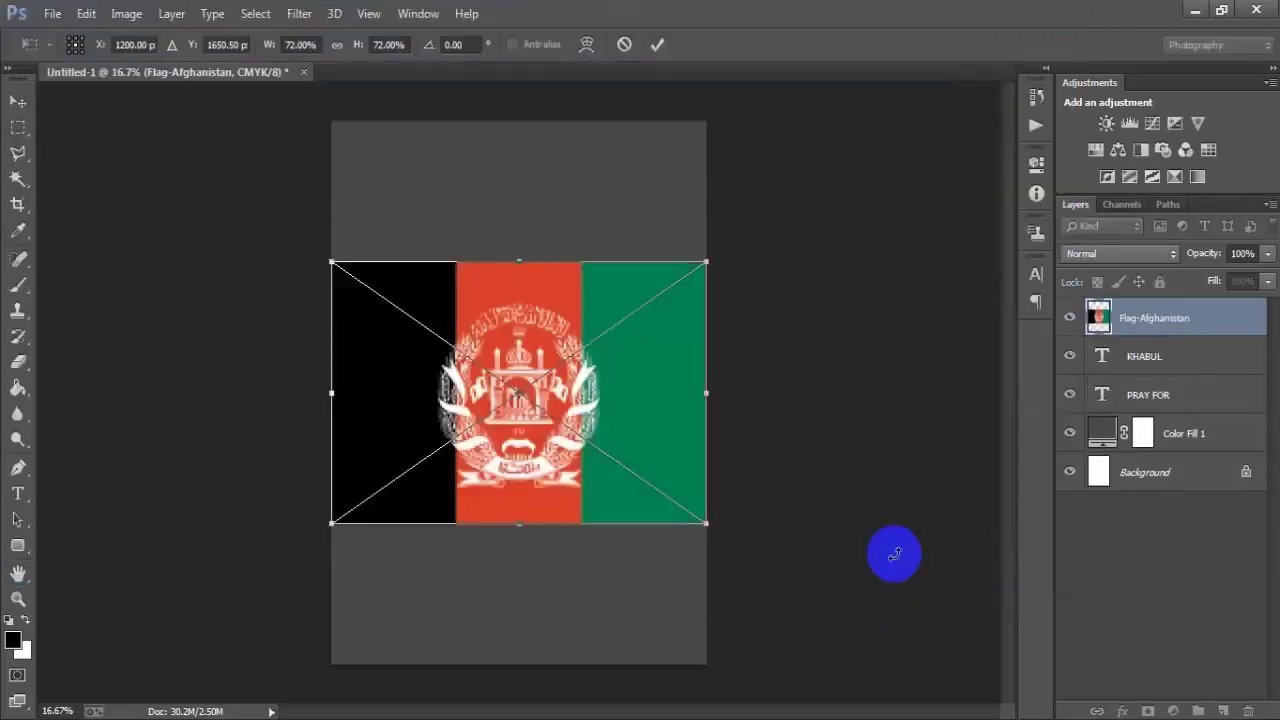
pyautogui.click(1268, 255)
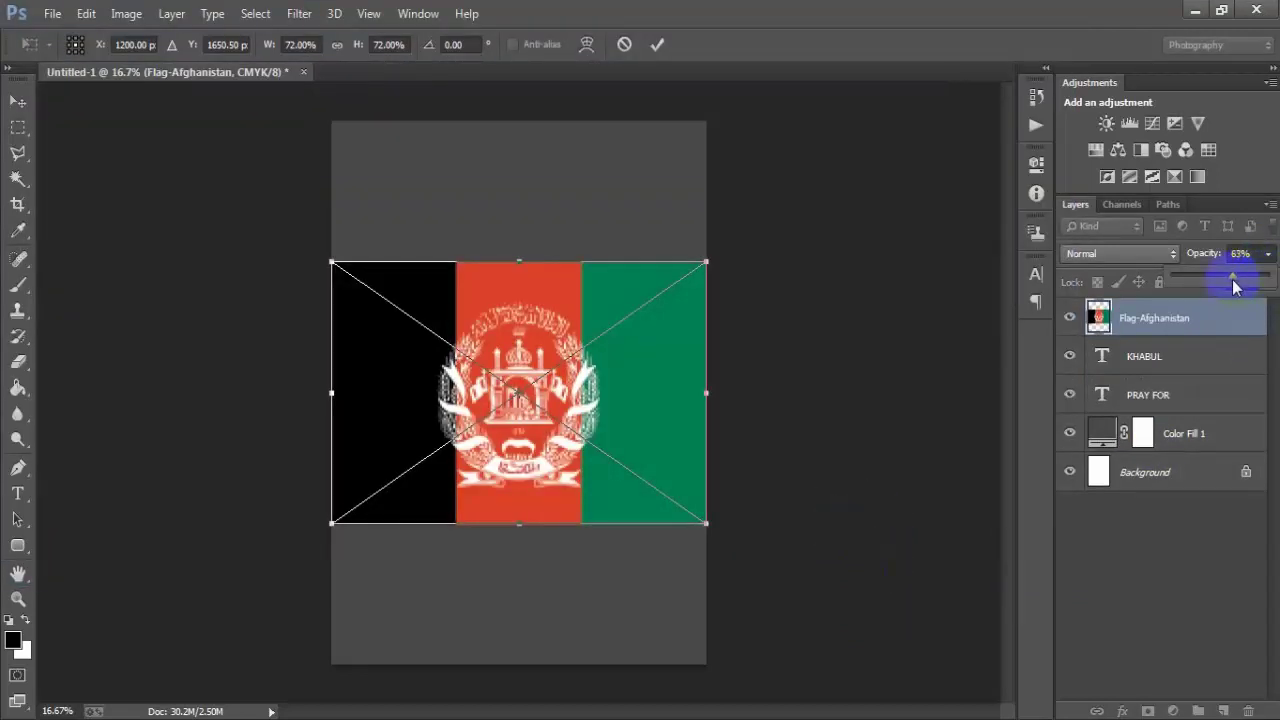
pyautogui.moveTo(1233, 285); pyautogui.dragTo(1214, 277)
# Step: Move and resize the flag so it just covers the KHABUL word, then enlarge it slightly
pyautogui.moveTo(651, 420); pyautogui.dragTo(651, 393)
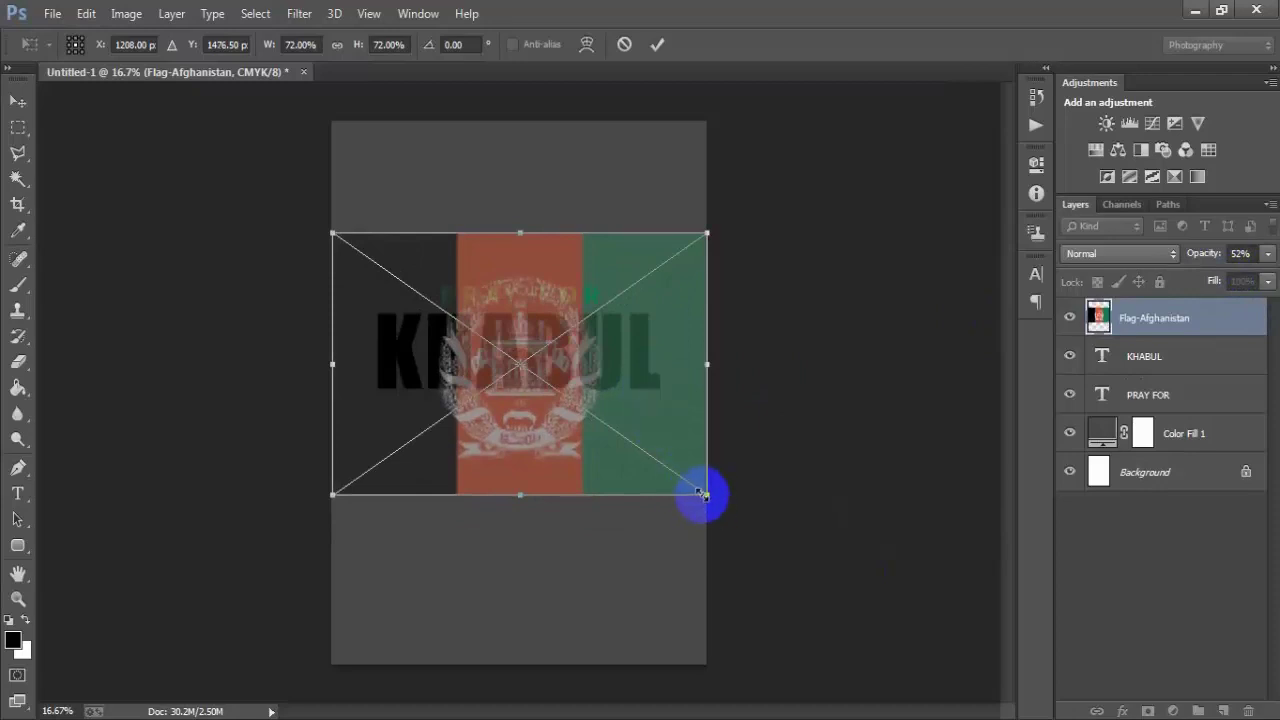
pyautogui.moveTo(704, 494)
pyautogui.mouseDown()
pyautogui.moveTo(663, 454)
pyautogui.moveTo(683, 456)
pyautogui.mouseUp()
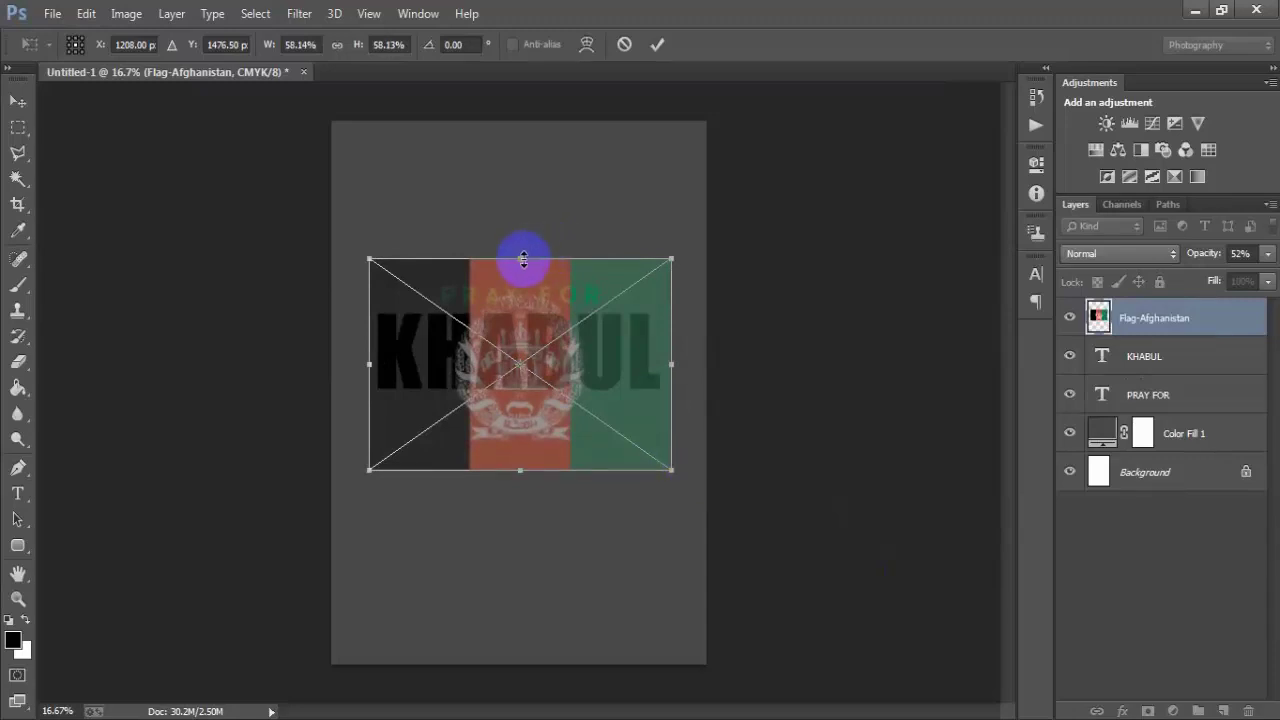
pyautogui.moveTo(522, 259); pyautogui.dragTo(521, 274)
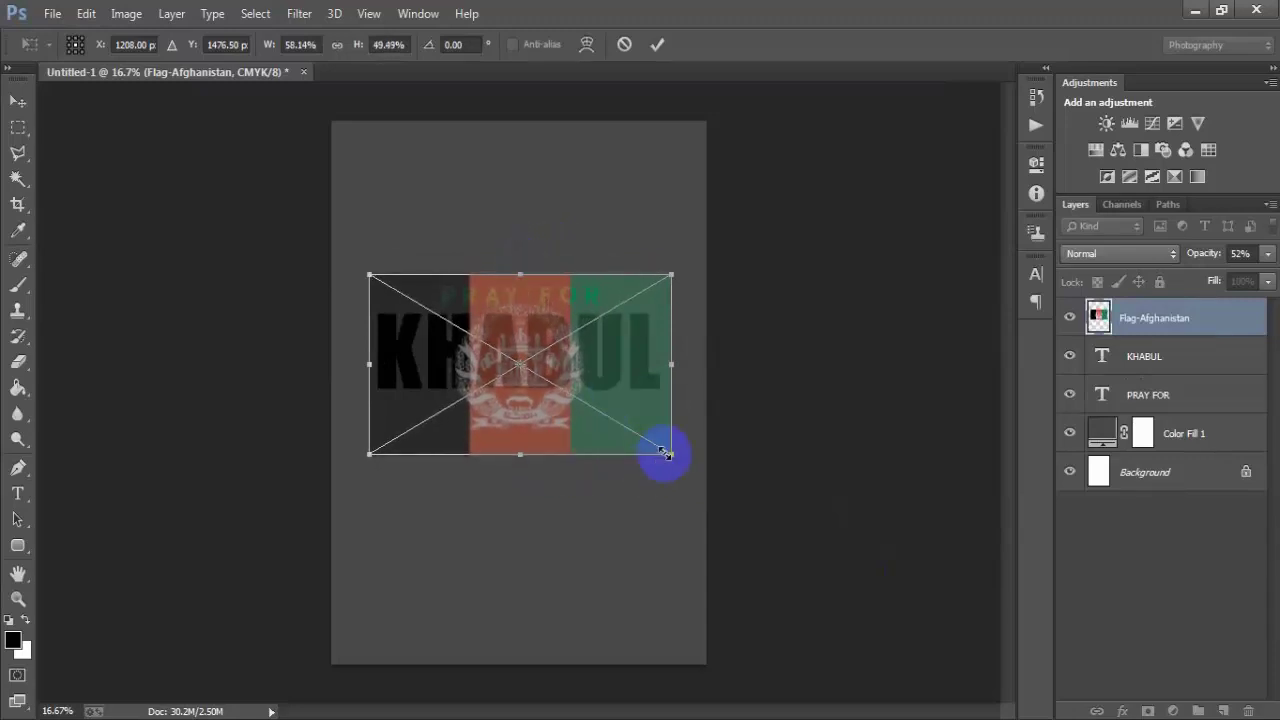
pyautogui.moveTo(667, 453)
pyautogui.mouseDown()
pyautogui.moveTo(661, 441)
pyautogui.moveTo(677, 450)
pyautogui.mouseUp()
pyautogui.moveTo(519, 451); pyautogui.dragTo(519, 457)
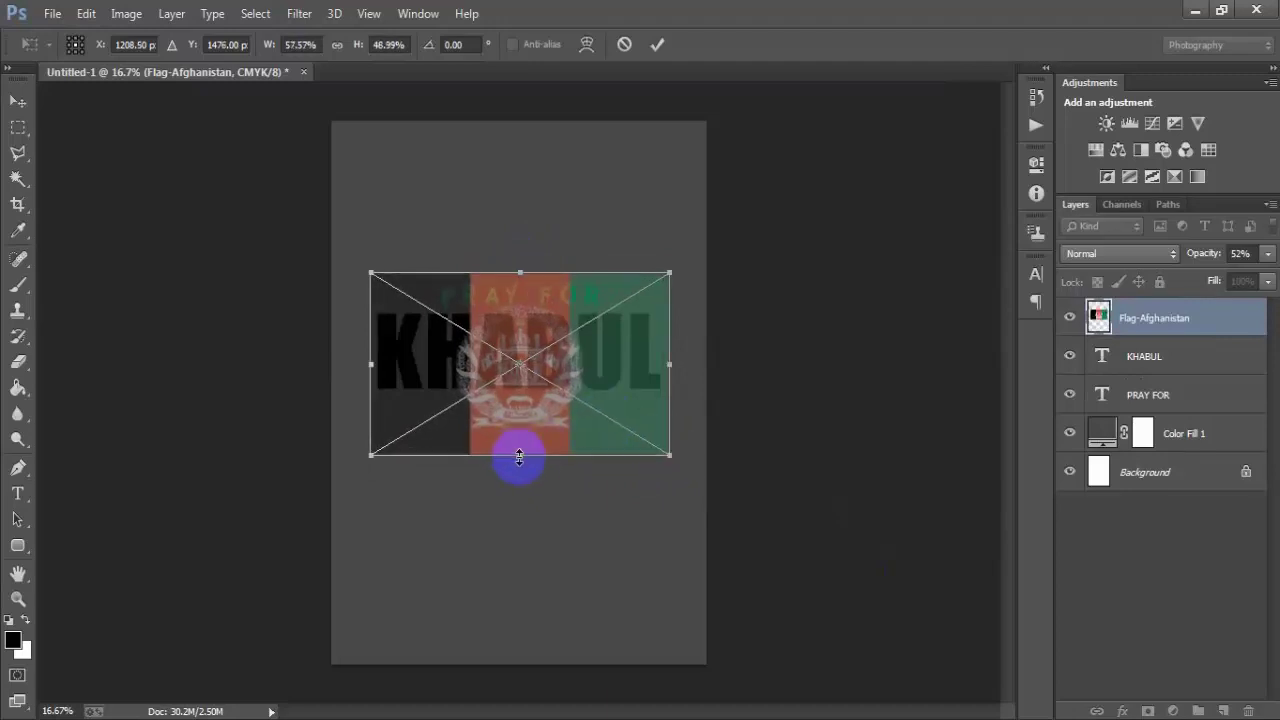
pyautogui.moveTo(514, 266)
pyautogui.mouseDown()
pyautogui.moveTo(516, 280)
pyautogui.moveTo(520, 266)
pyautogui.mouseUp()
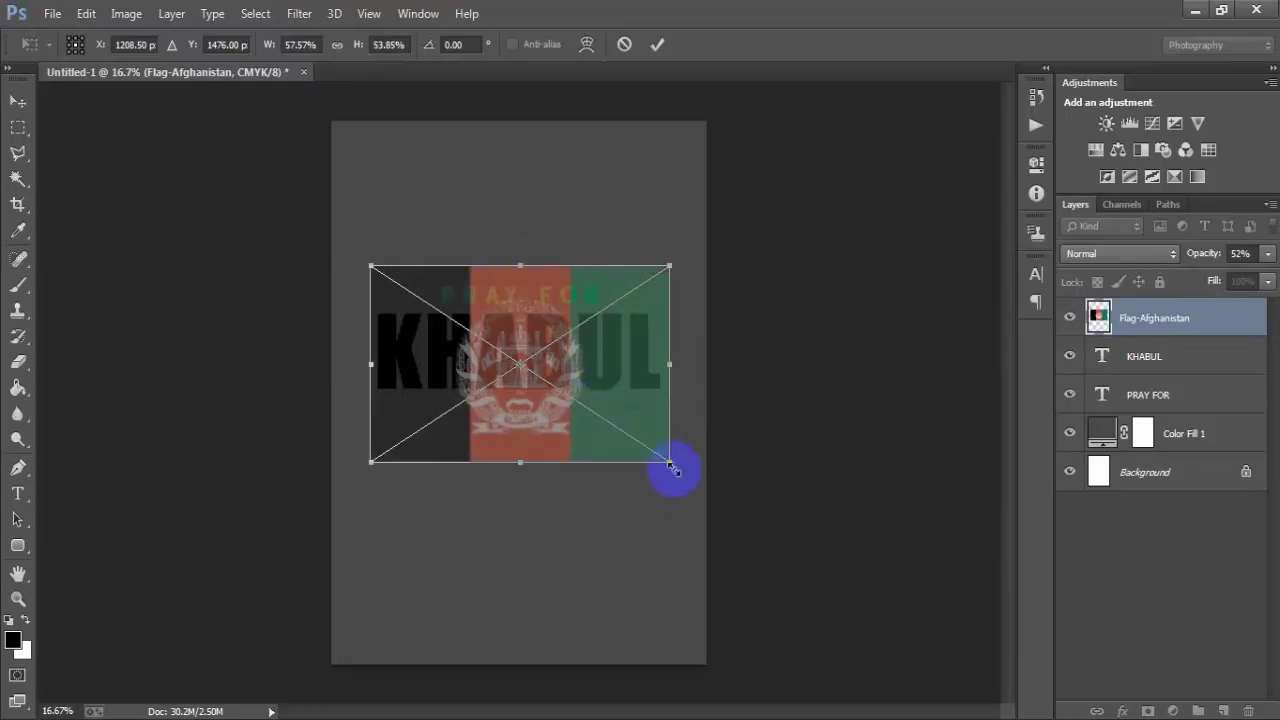
pyautogui.moveTo(671, 465); pyautogui.dragTo(664, 459)
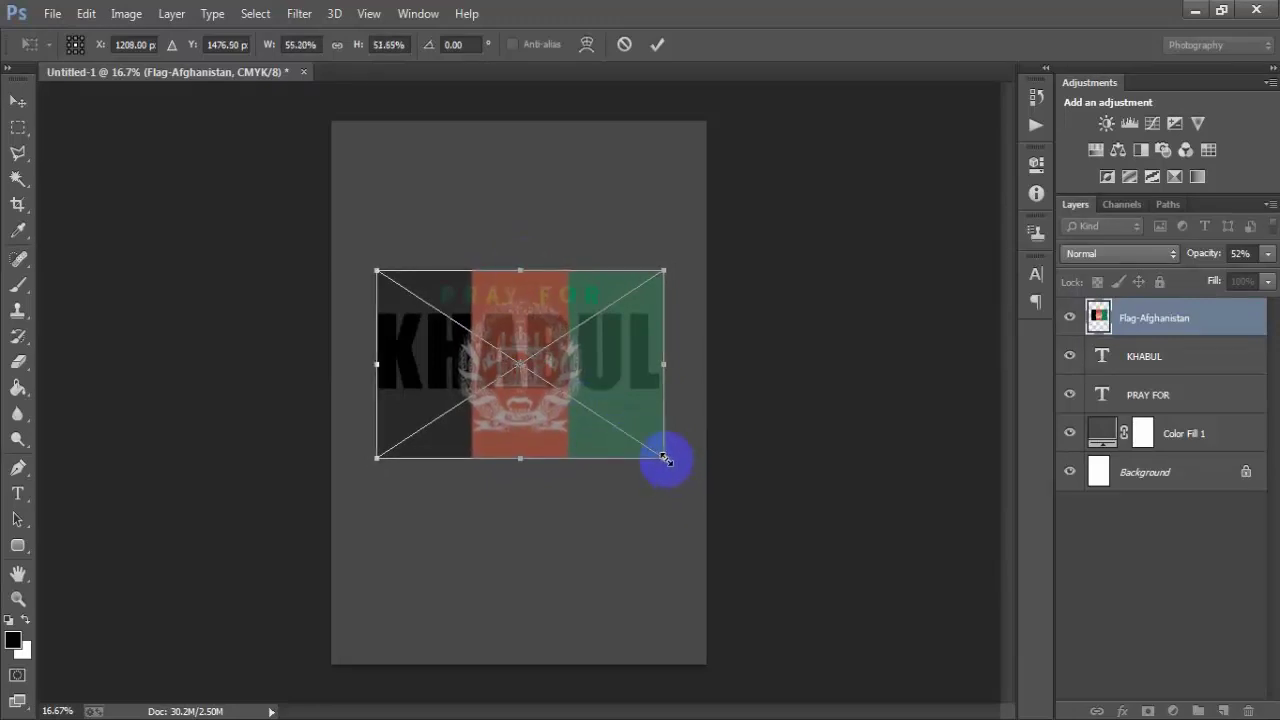
pyautogui.click(657, 44)
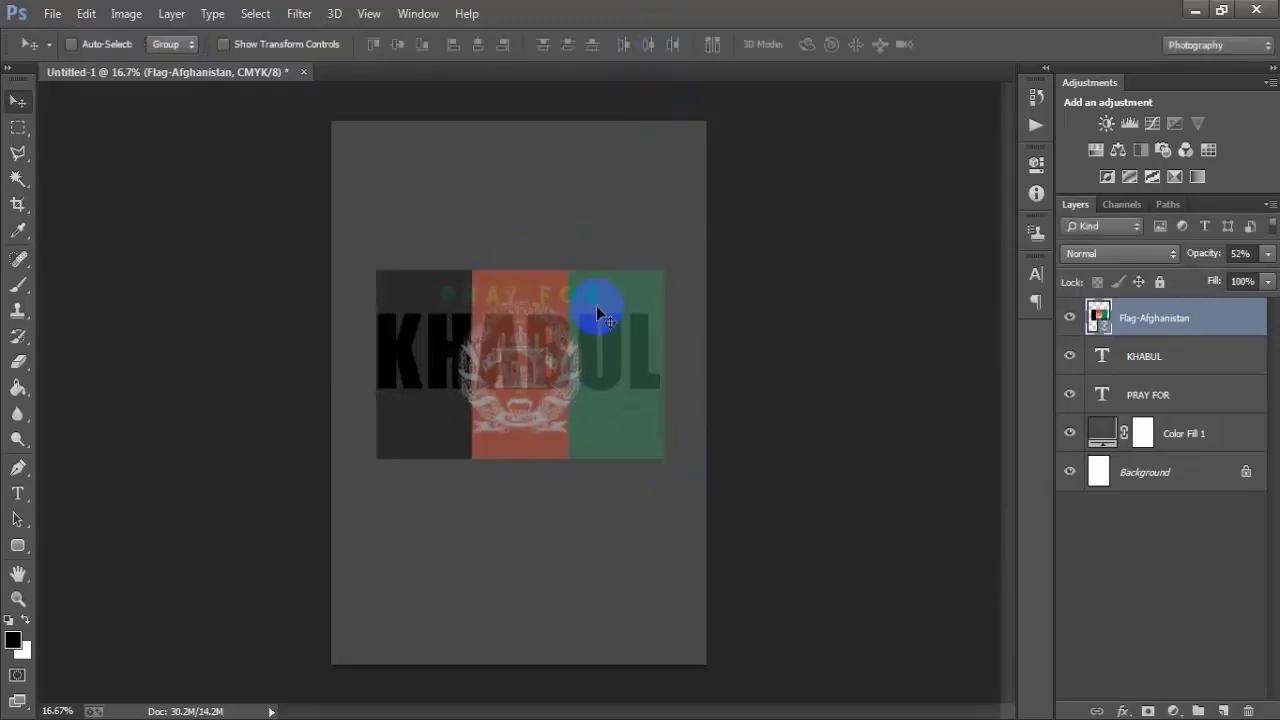
pyautogui.hotkey('ctrl', 't')
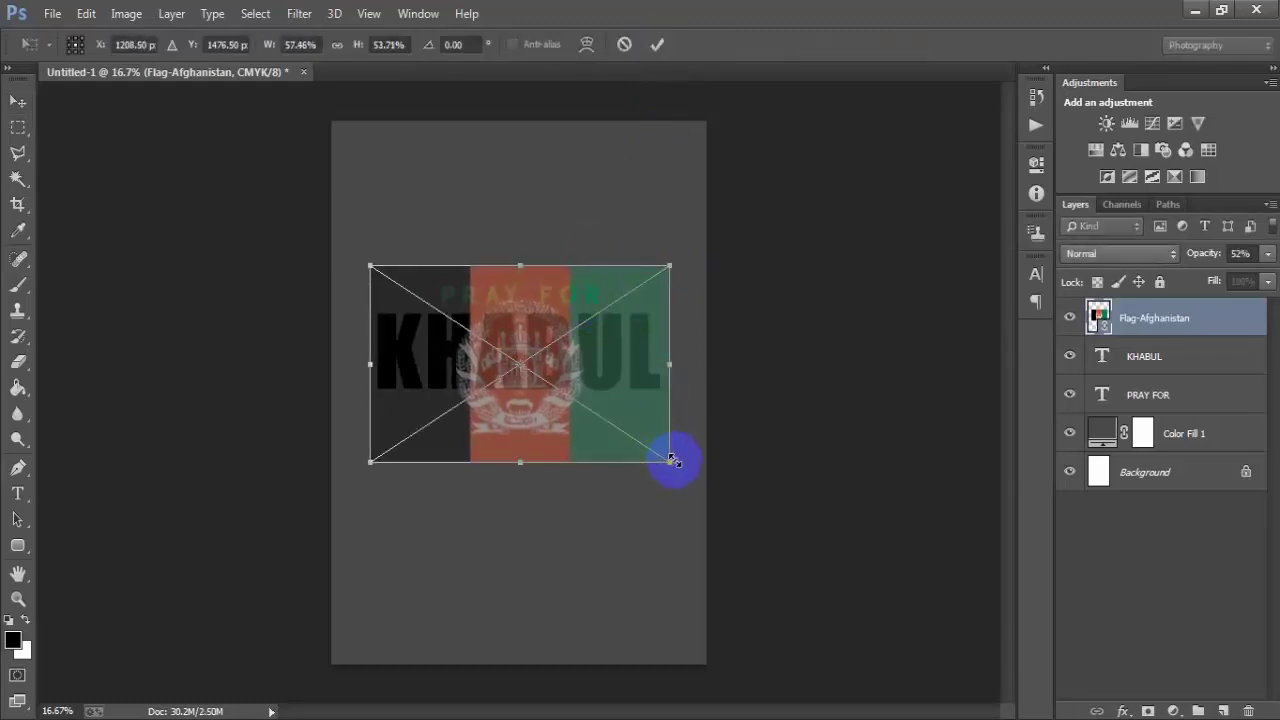
pyautogui.moveTo(666, 458); pyautogui.dragTo(674, 463)
# Step: Commit the flag's size and rasterize the flag layer
pyautogui.click(657, 44)
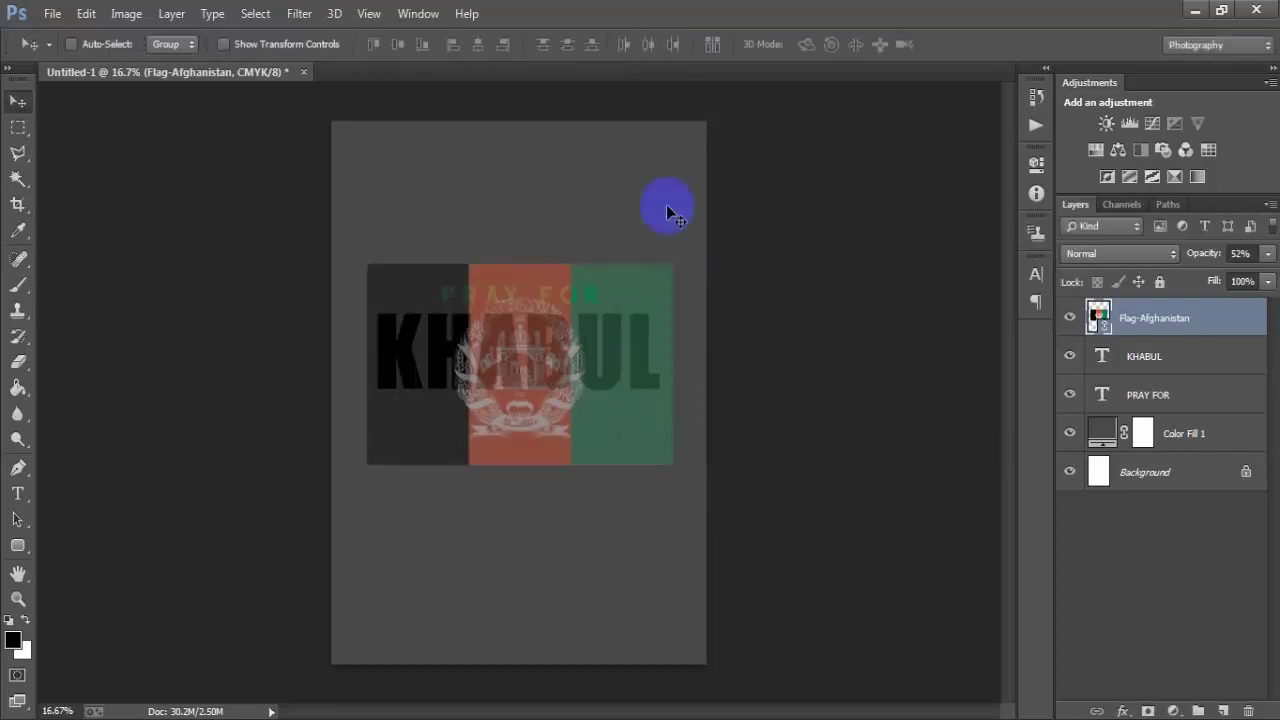
pyautogui.rightClick(1236, 326)
pyautogui.click(831, 378)
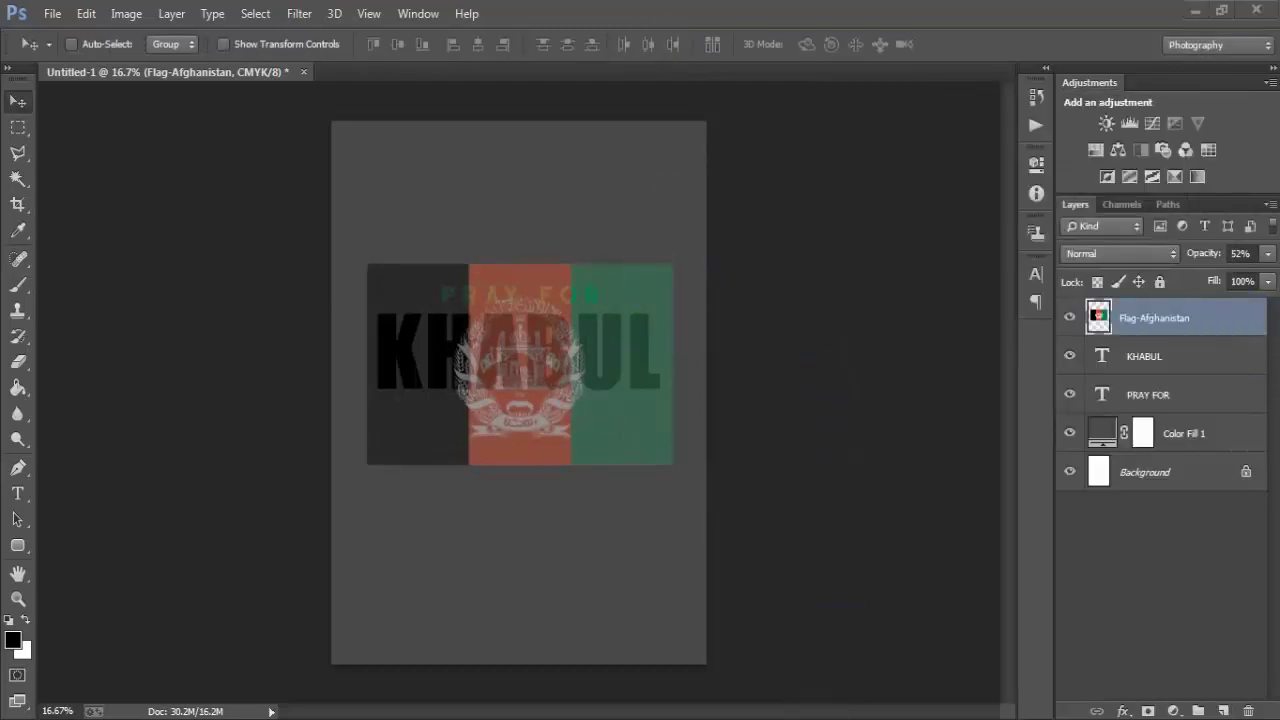
pyautogui.click(1069, 318)
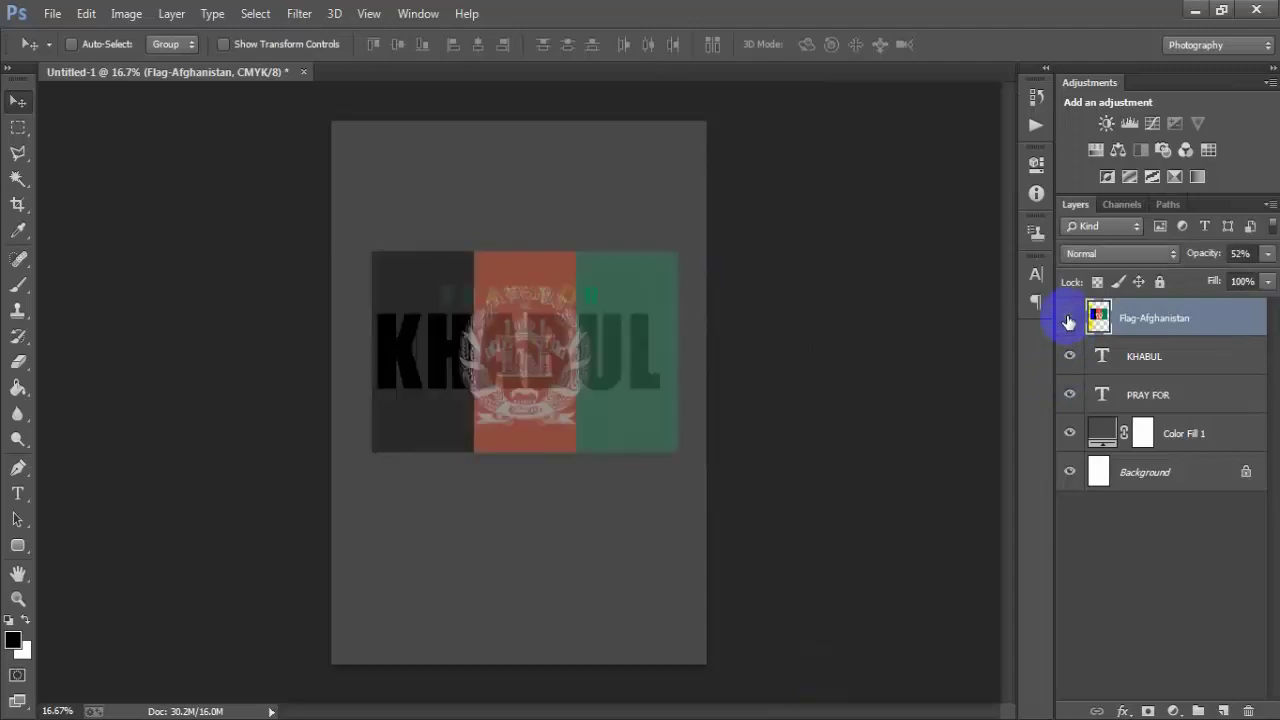
pyautogui.click(1069, 318)
# Step: Load the KHABUL letter selection and add it as a layer mask on the flag
pyautogui.click(1219, 365)
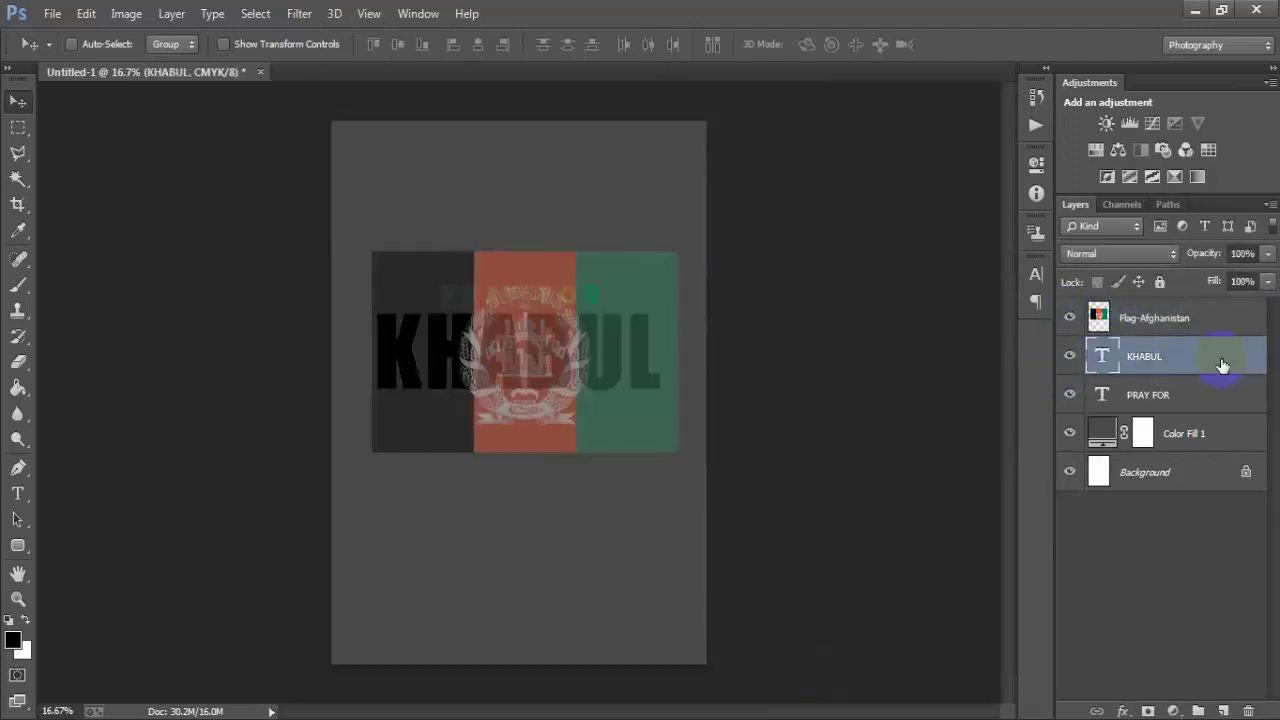
pyautogui.click(1070, 357)
pyautogui.click(1070, 357)
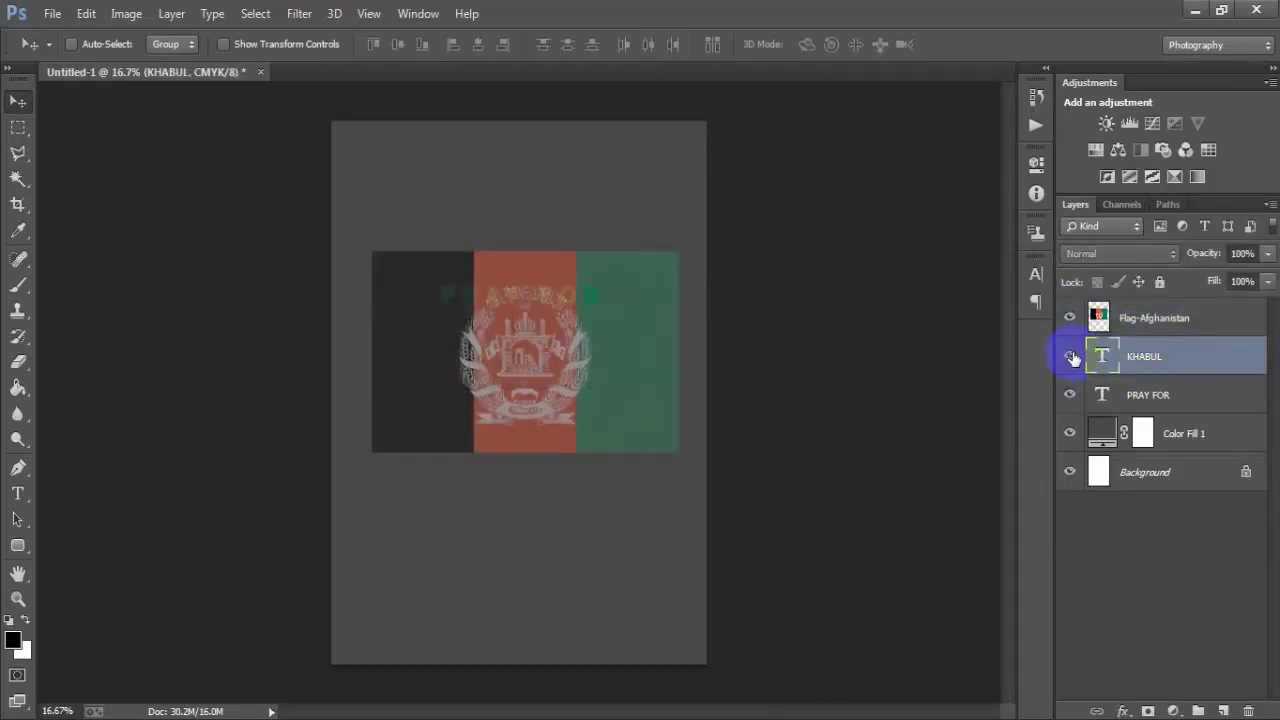
pyautogui.click(1070, 357)
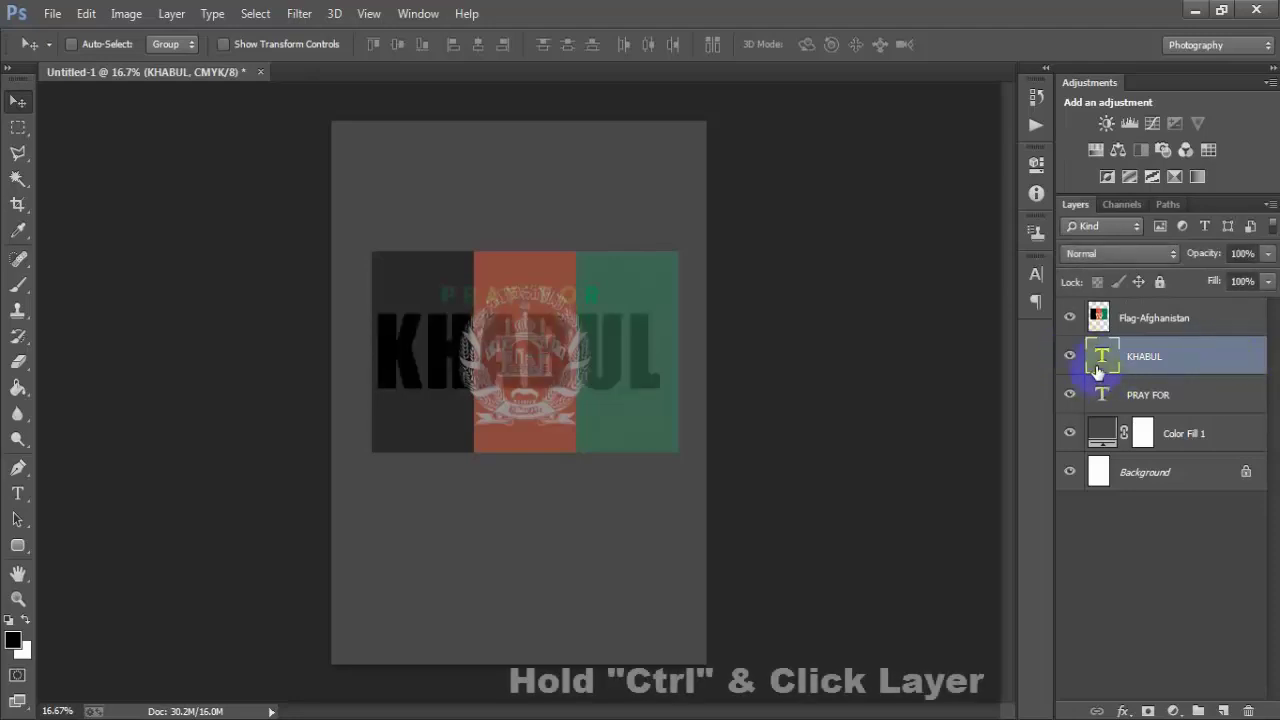
pyautogui.keyDown('ctrl'); pyautogui.click(1102, 356); pyautogui.keyUp('ctrl')
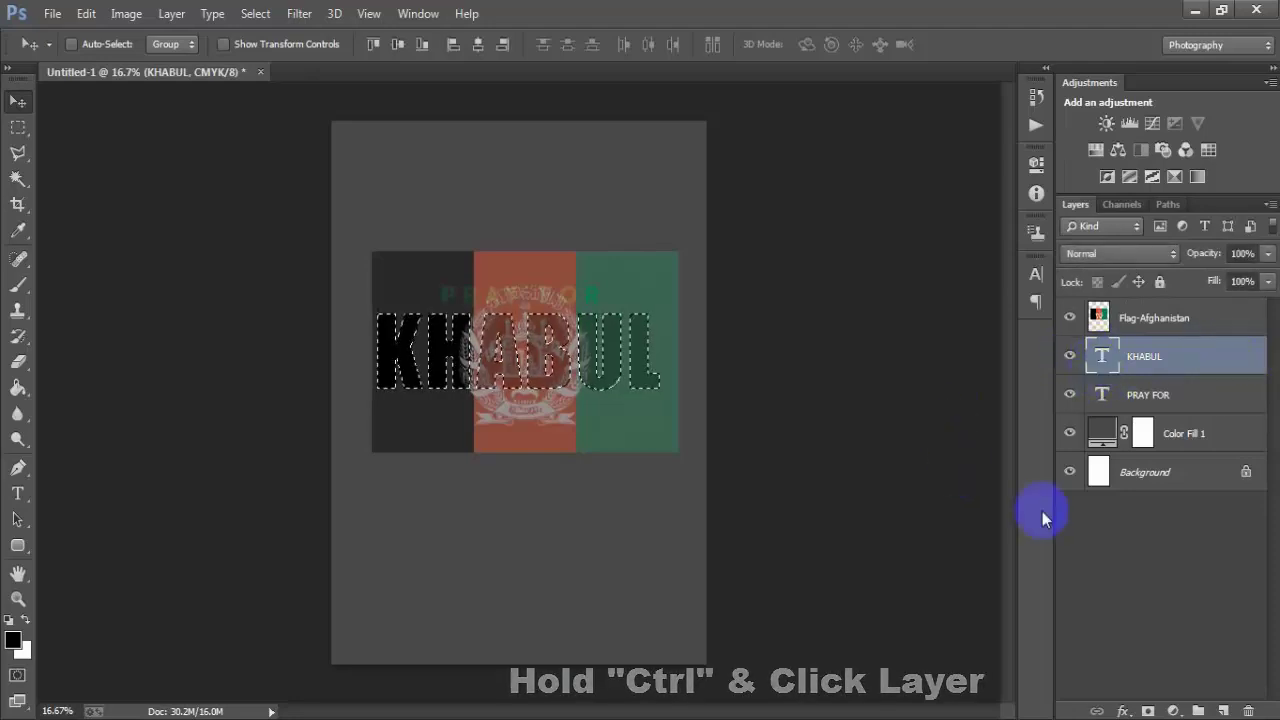
pyautogui.click(1170, 320)
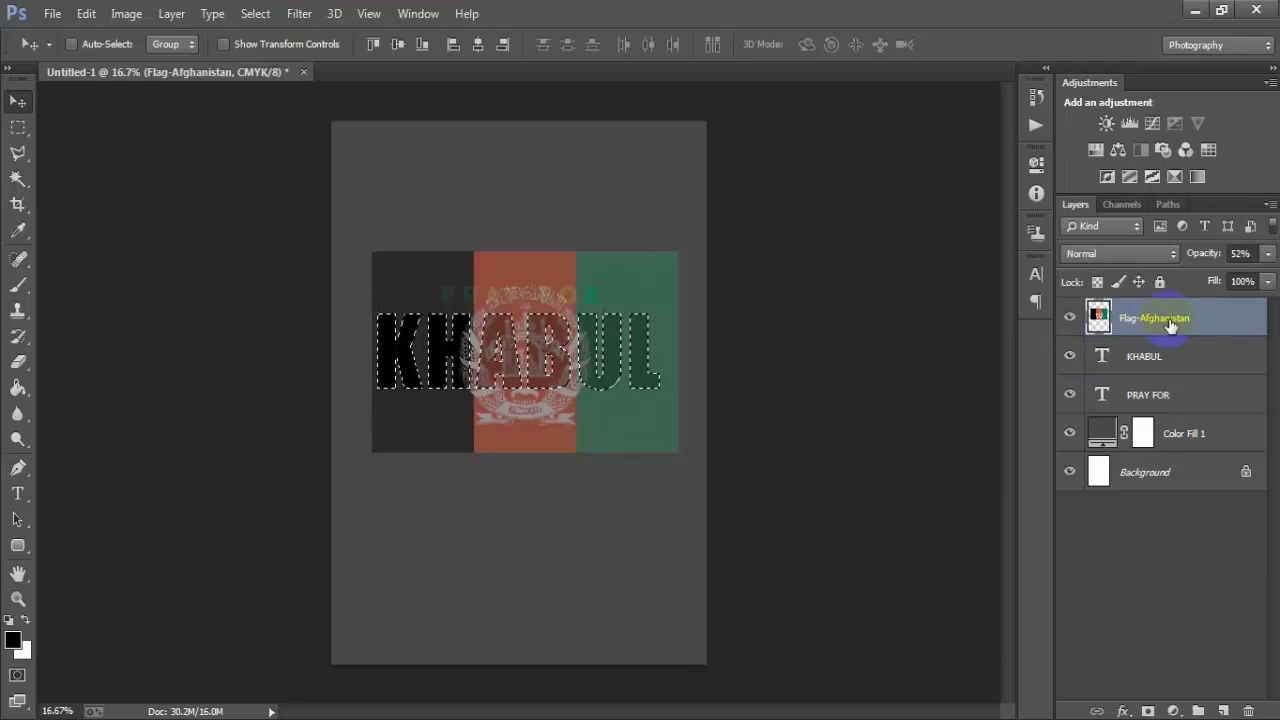
pyautogui.click(1070, 318)
pyautogui.click(1070, 318)
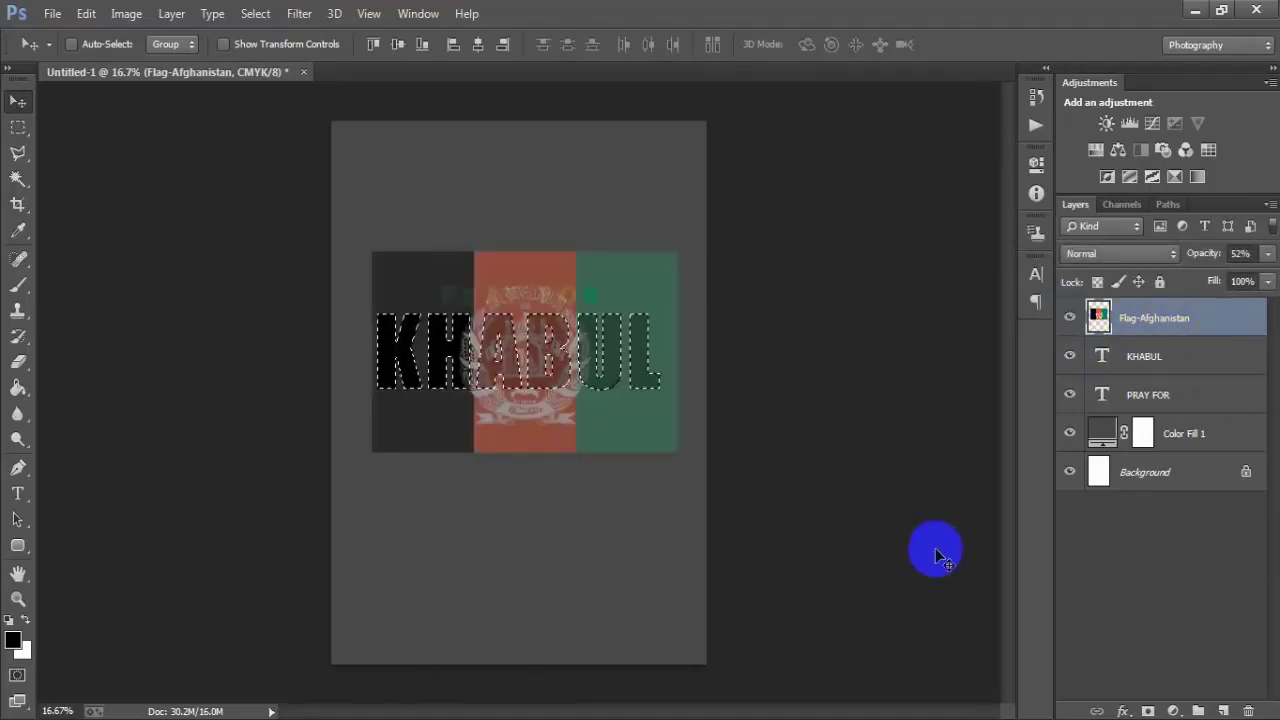
pyautogui.click(1148, 710)
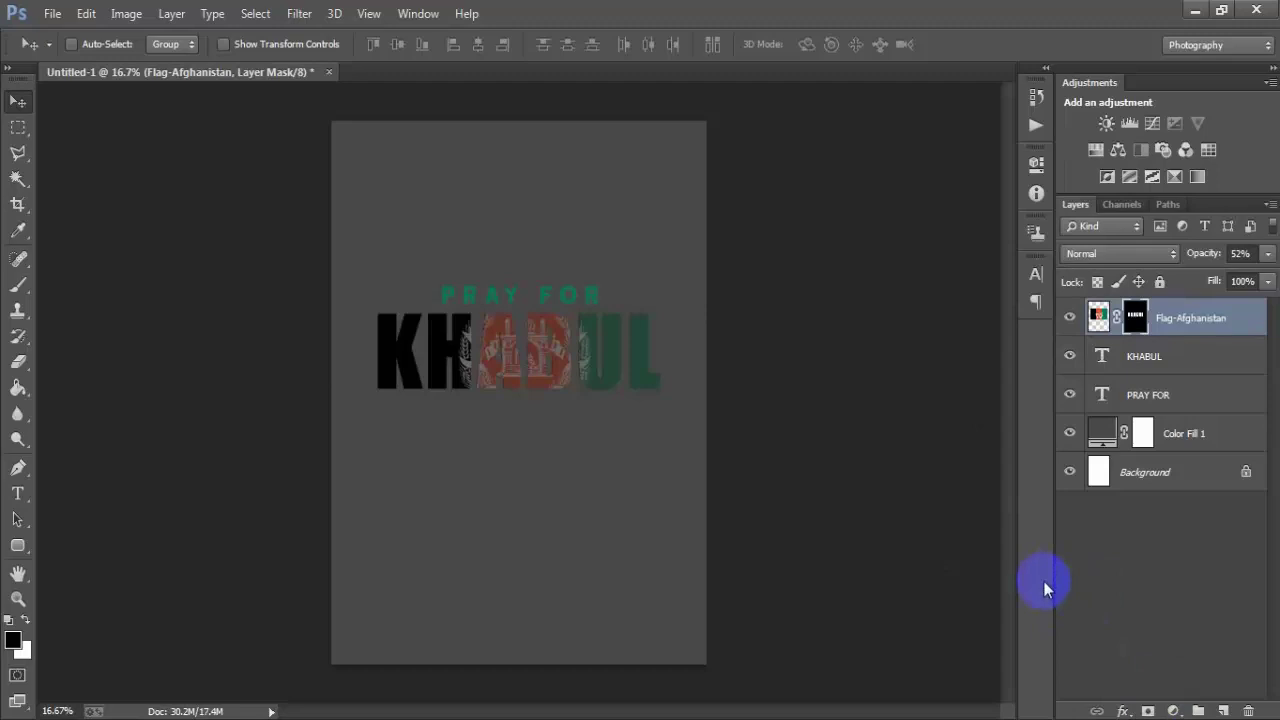
# Step: Raise the flag layer to 100% opacity and nudge it inside the letters
pyautogui.click(1266, 256)
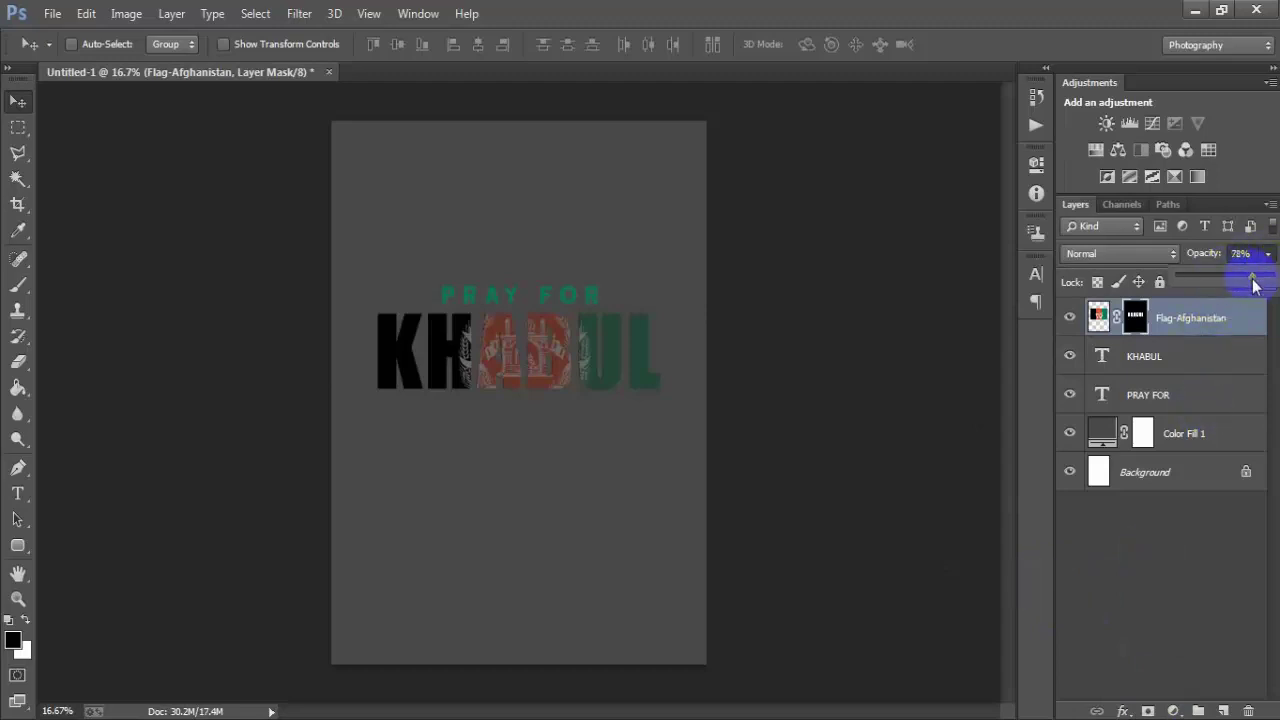
pyautogui.moveTo(1254, 284); pyautogui.dragTo(1272, 284)
pyautogui.click(836, 466)
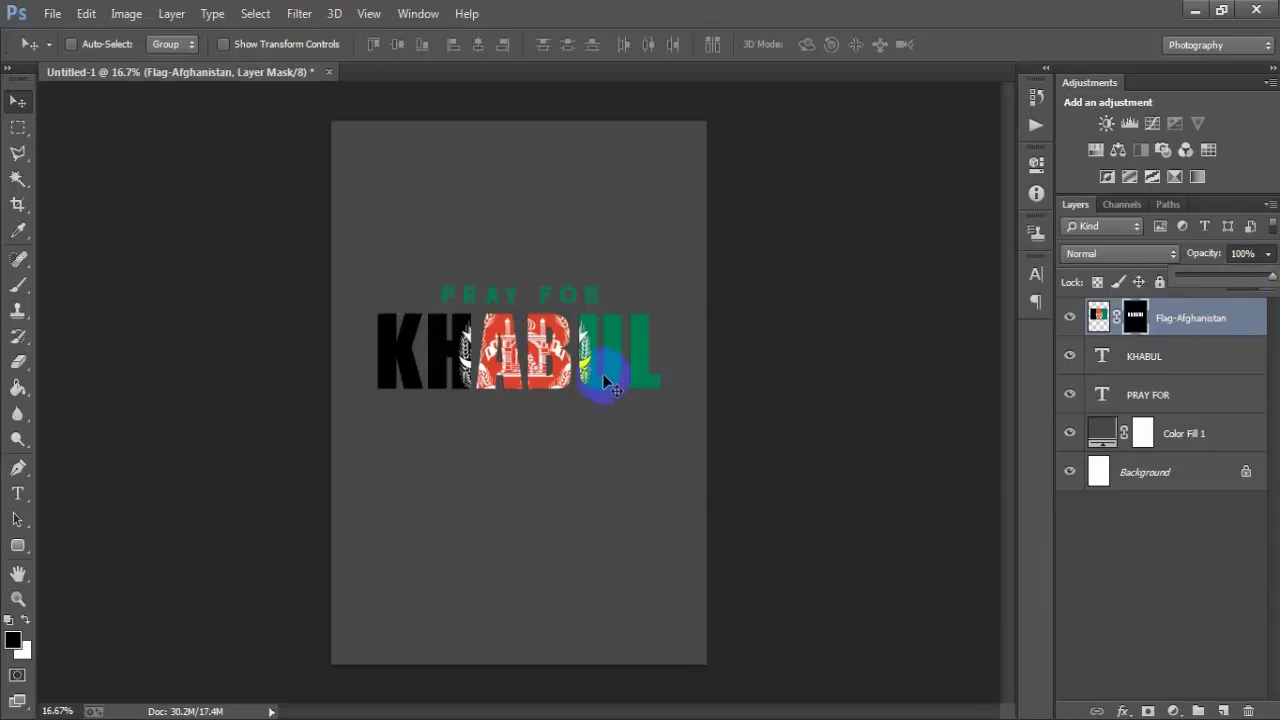
pyautogui.moveTo(605, 380); pyautogui.dragTo(622, 393)
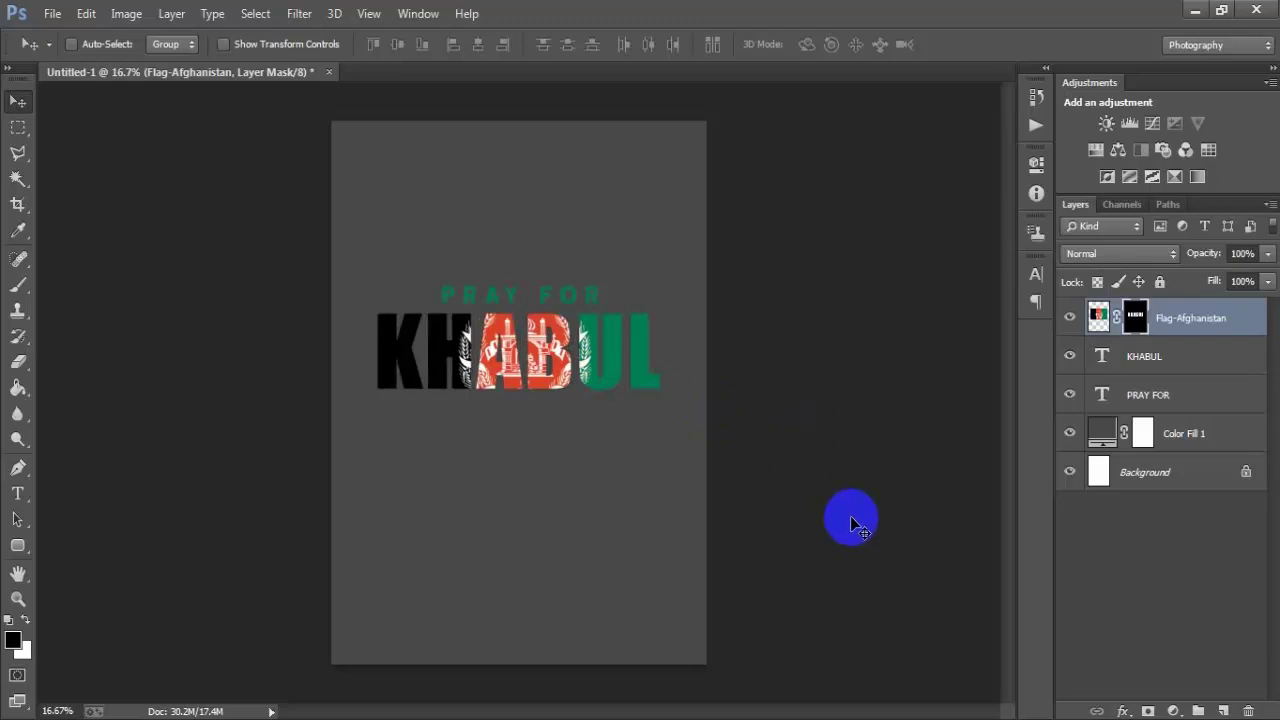
# Step: Delete the original black KHABUL type layer, leaving only the flag-filled letters
pyautogui.click(1185, 360)
pyautogui.click(1071, 322)
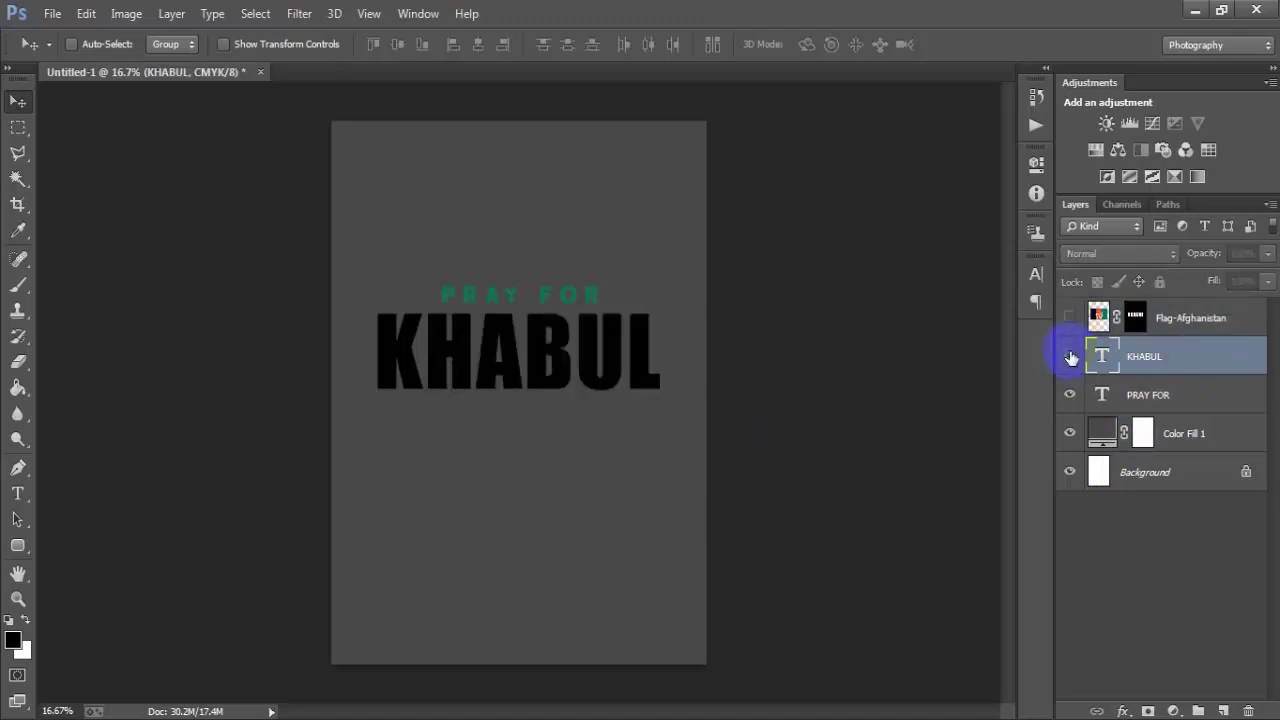
pyautogui.click(1068, 355)
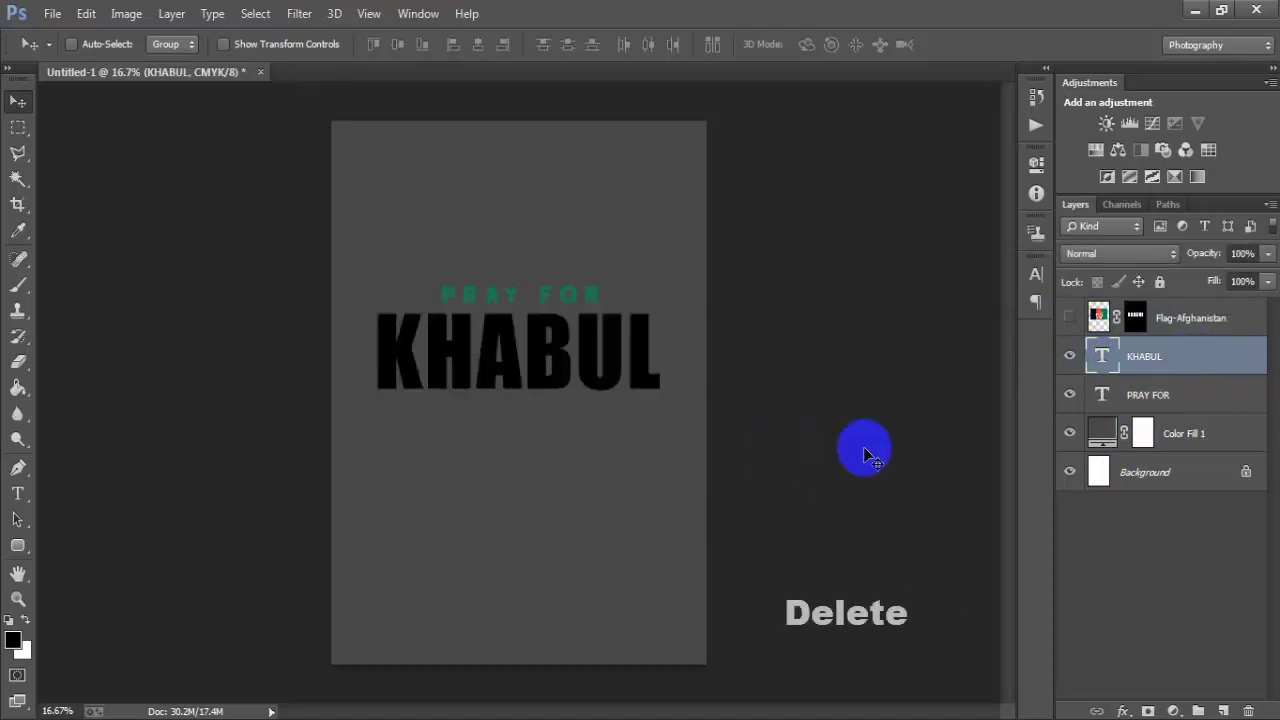
pyautogui.press('Delete')
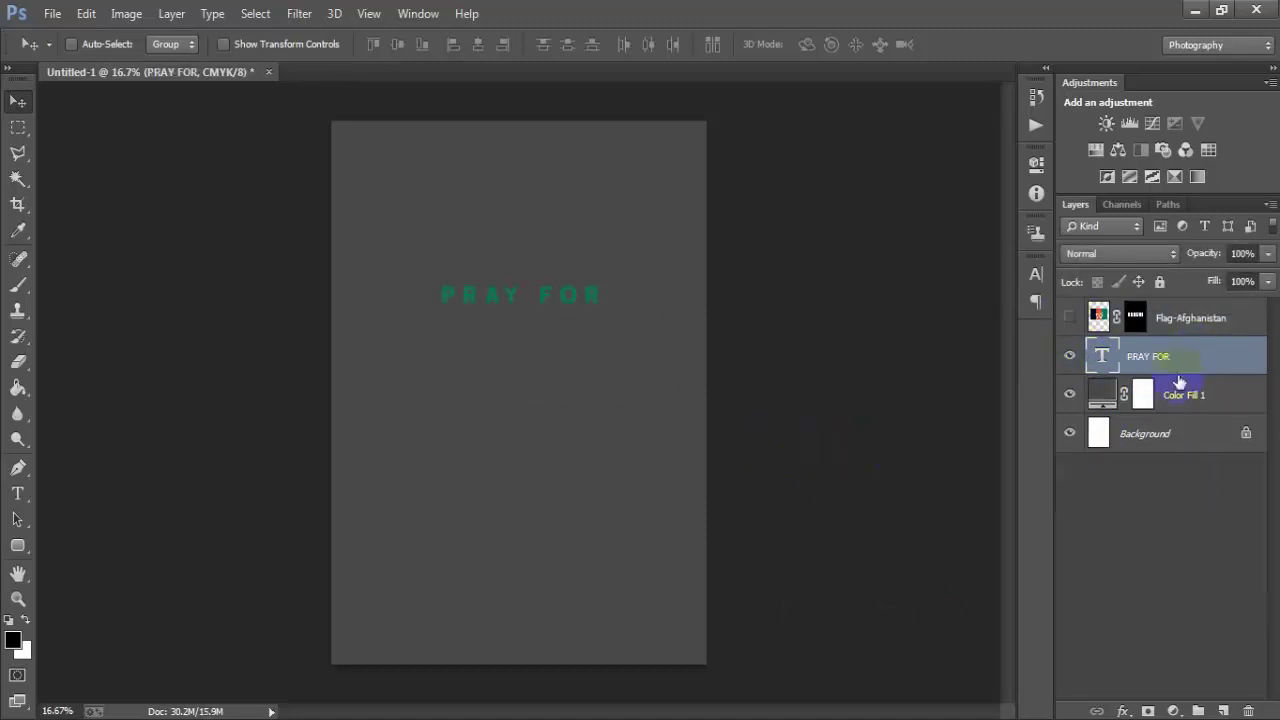
pyautogui.click(1069, 317)
pyautogui.click(1229, 318)
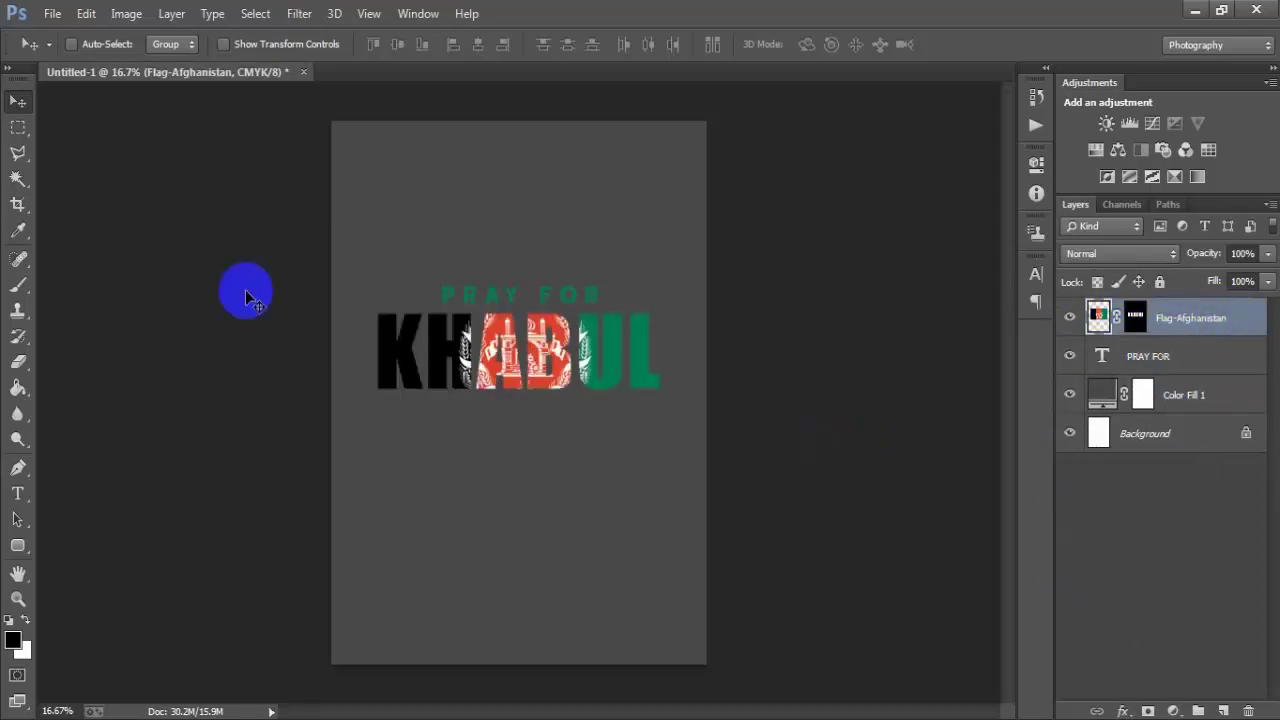
# Step: Place the white silk texture as a linked image, rasterize it, and clip it to the KHABUL letters
pyautogui.click(52, 13)
pyautogui.click(118, 318)
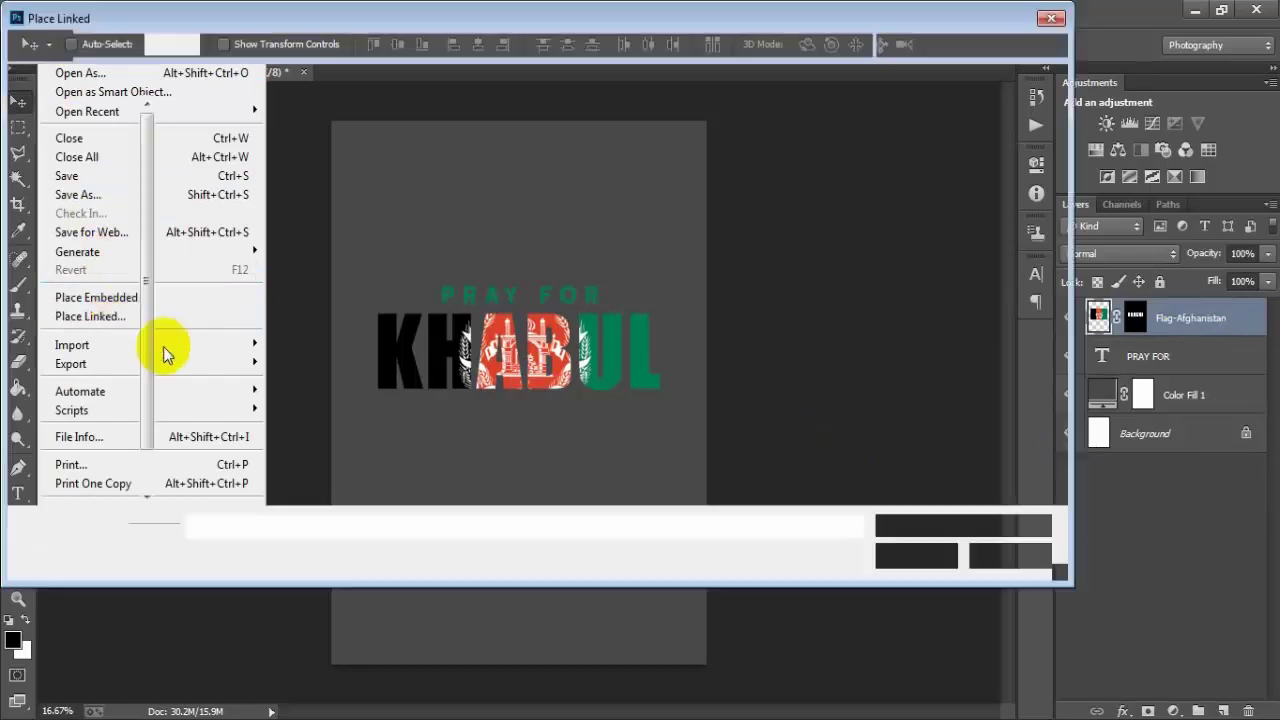
pyautogui.click(608, 305)
pyautogui.click(893, 566)
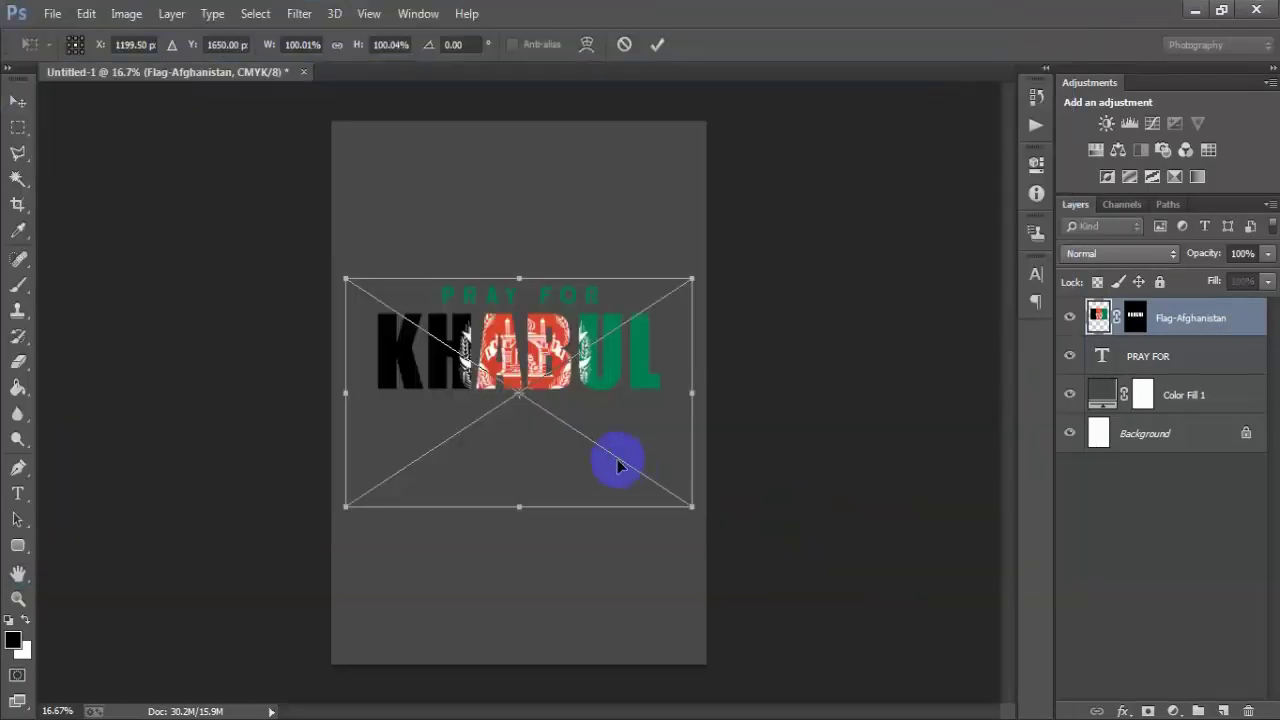
pyautogui.click(657, 44)
pyautogui.rightClick(1227, 328)
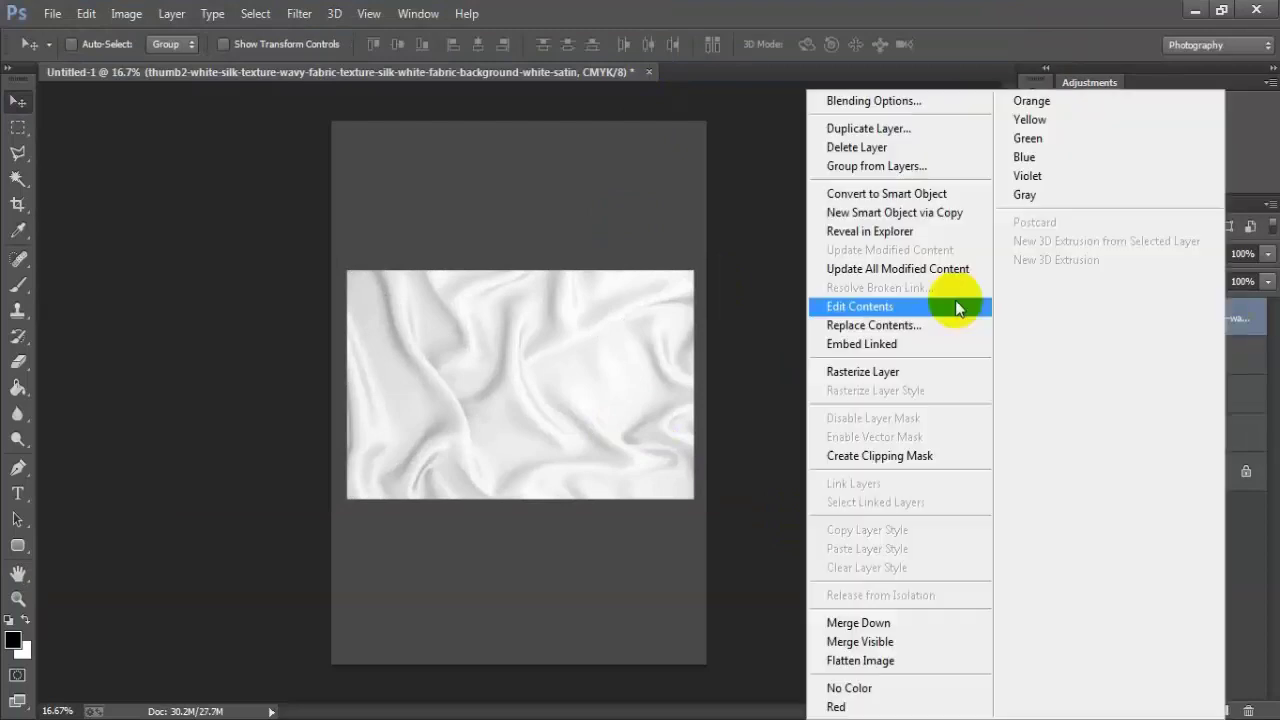
pyautogui.click(915, 370)
pyautogui.click(1070, 317)
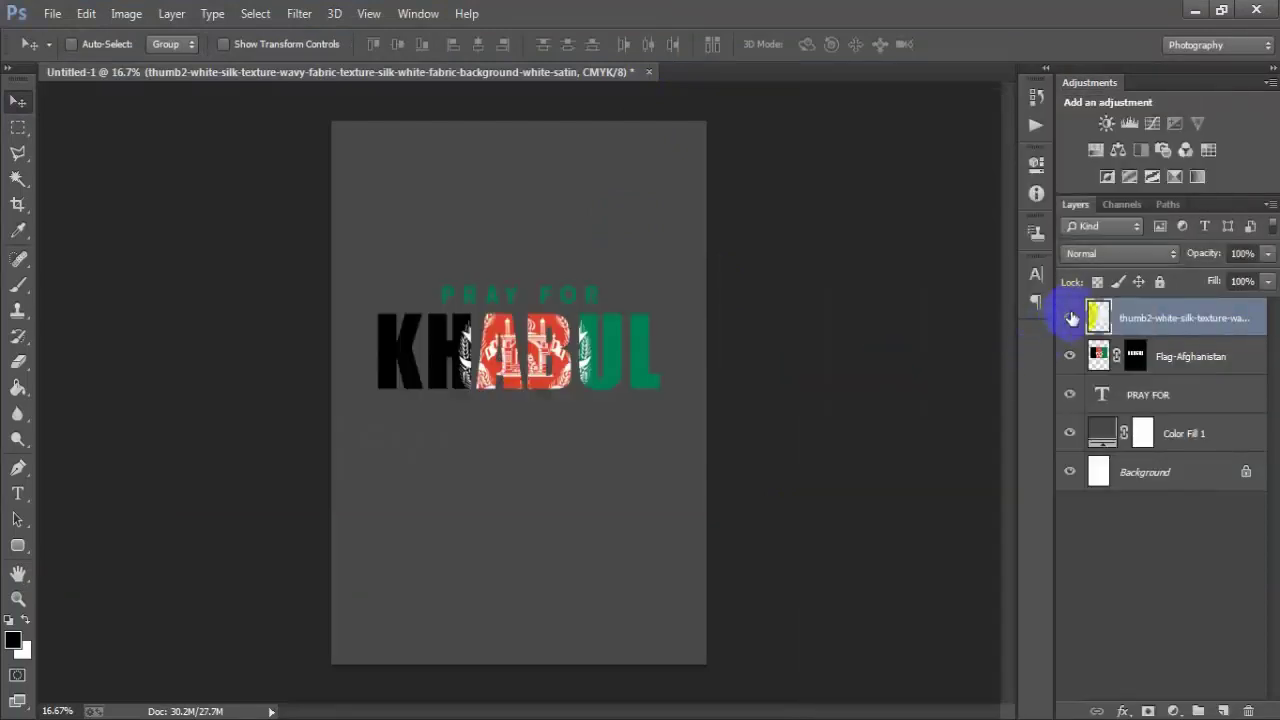
pyautogui.rightClick(1205, 325)
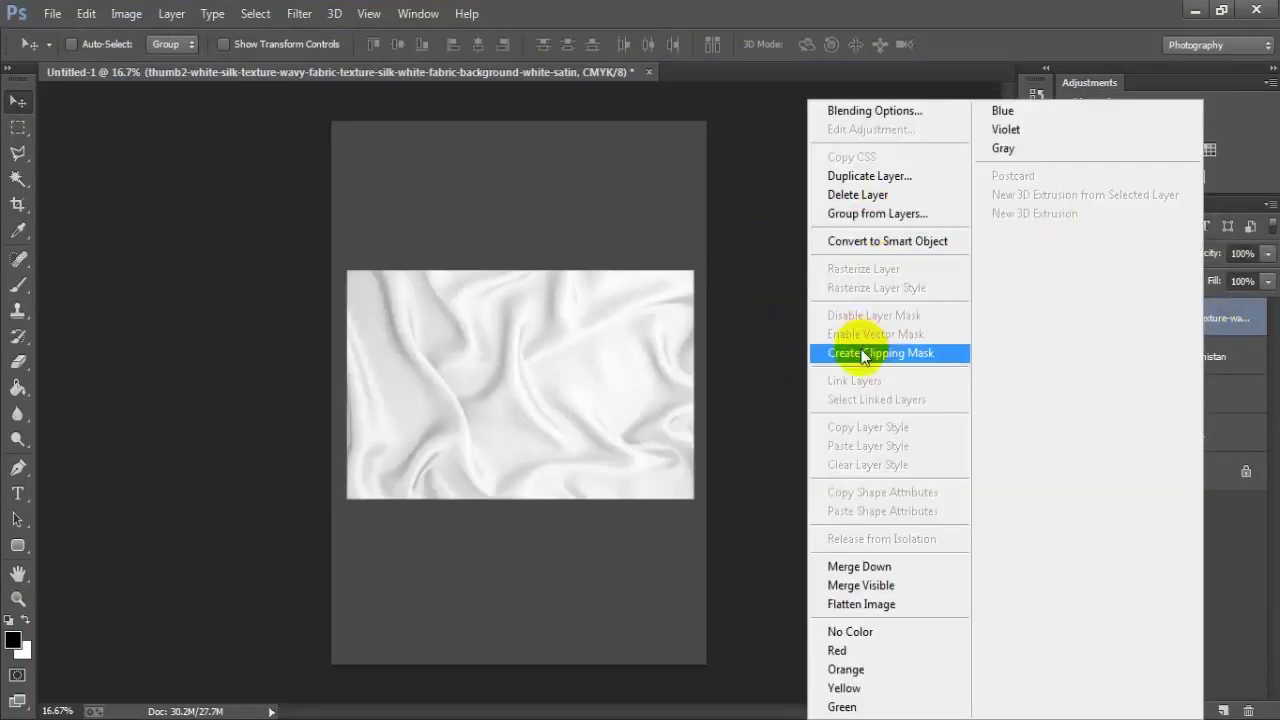
pyautogui.click(904, 354)
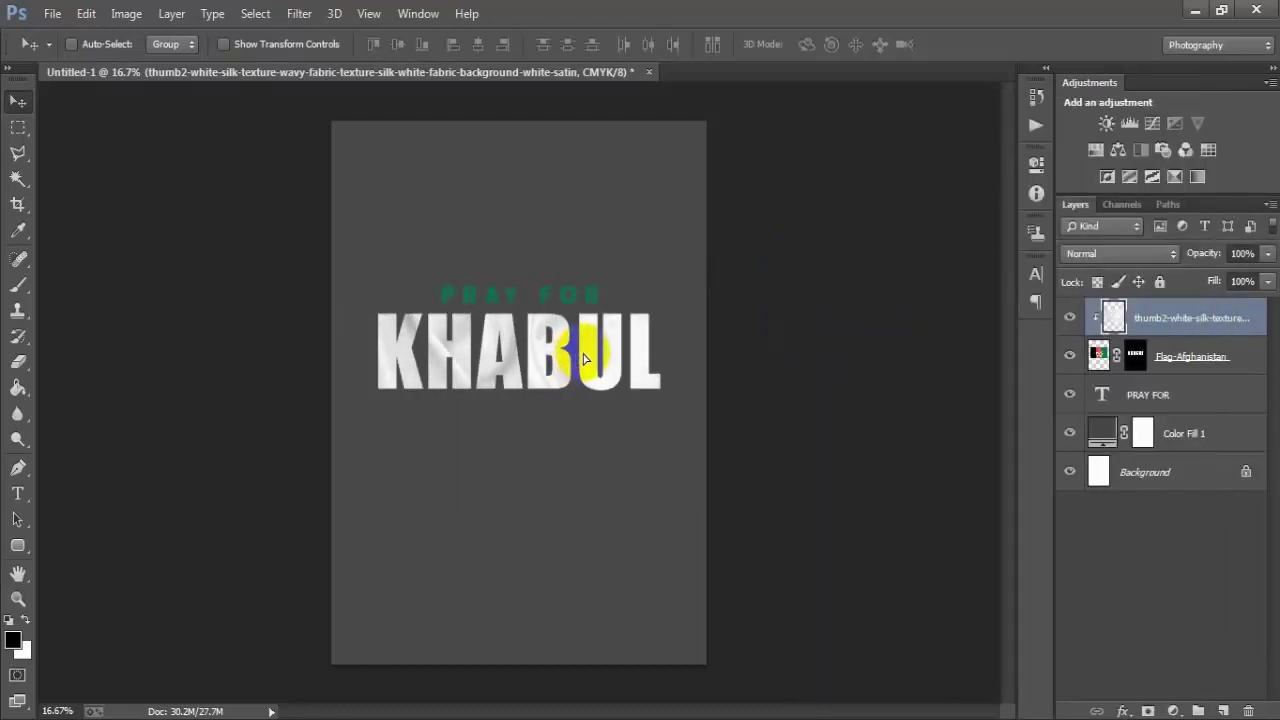
# Step: Shift the silk texture and enlarge it to about 125% so it covers KHABUL
pyautogui.moveTo(649, 437)
pyautogui.mouseDown()
pyautogui.moveTo(558, 376)
pyautogui.moveTo(619, 386)
pyautogui.mouseUp()
pyautogui.hotkey('ctrl', 't')
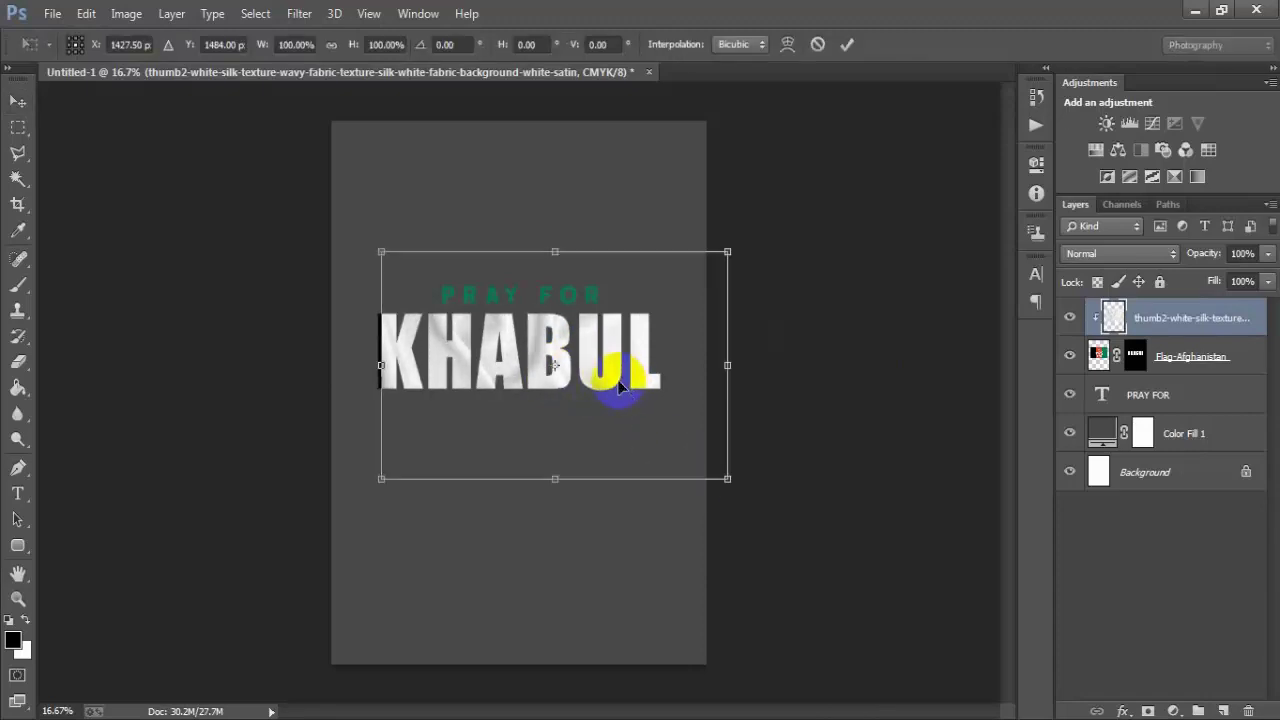
pyautogui.moveTo(378, 478); pyautogui.dragTo(371, 486)
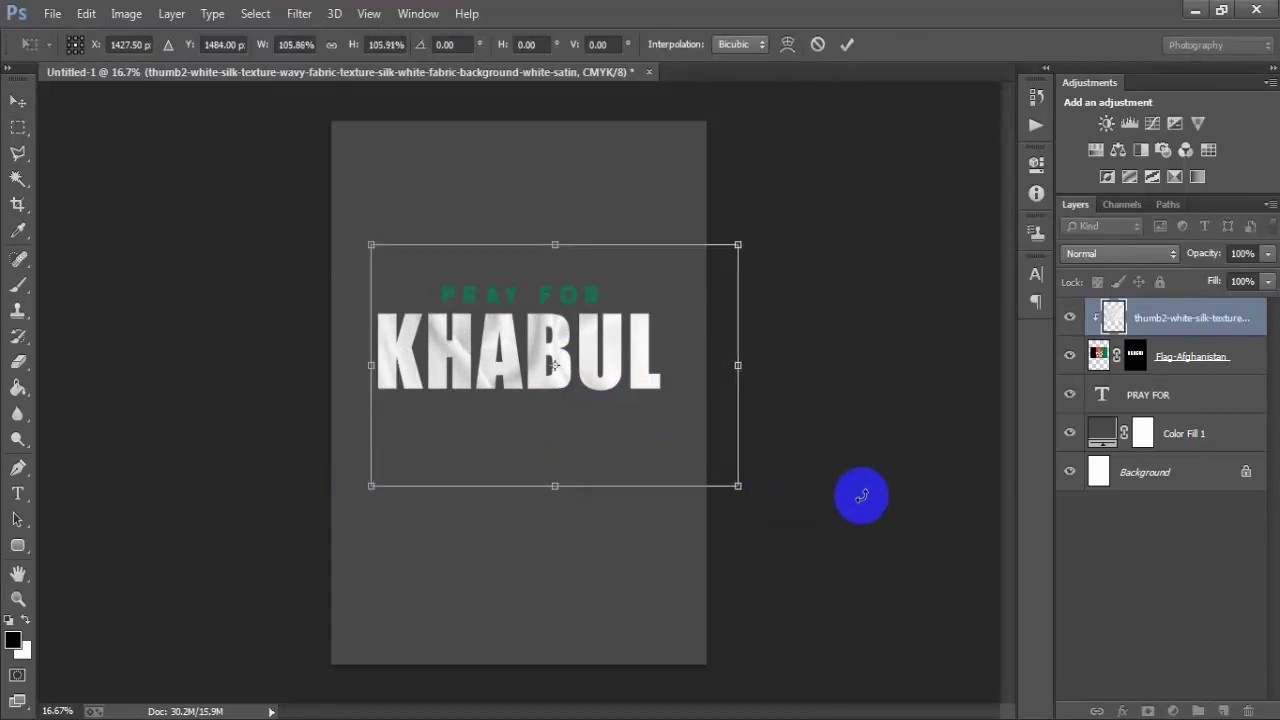
pyautogui.moveTo(743, 486); pyautogui.dragTo(806, 486)
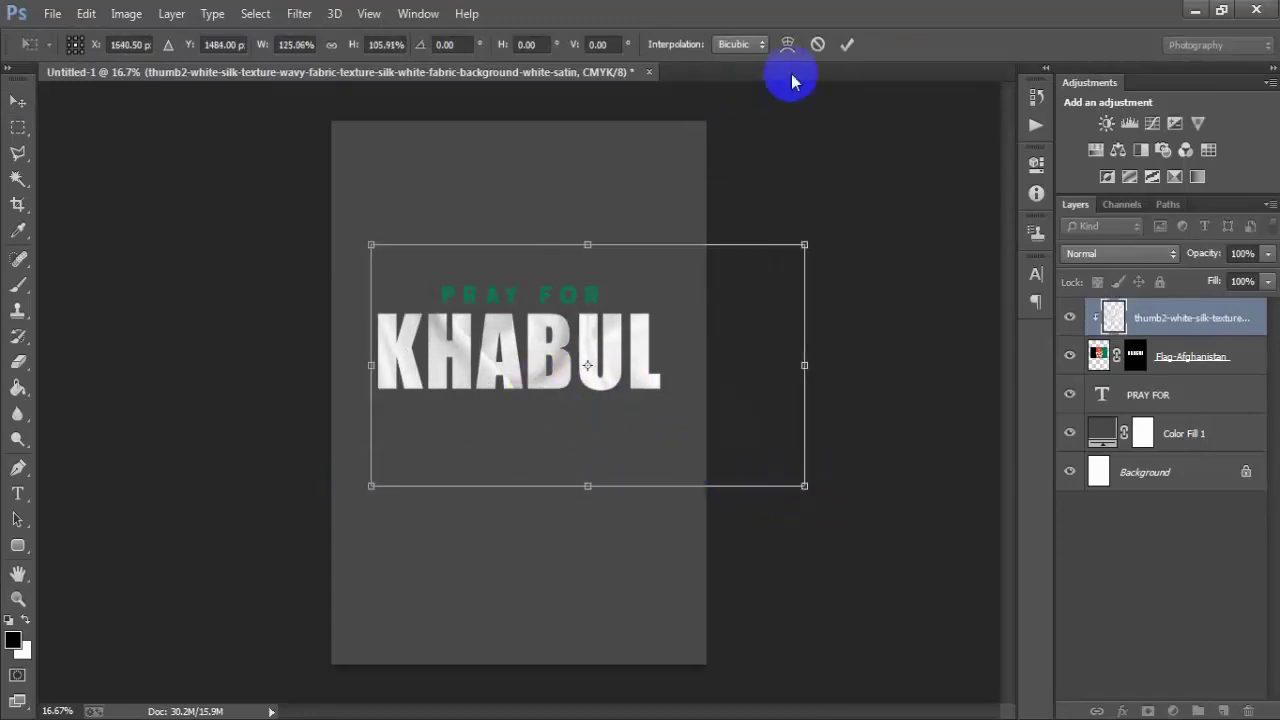
pyautogui.click(847, 44)
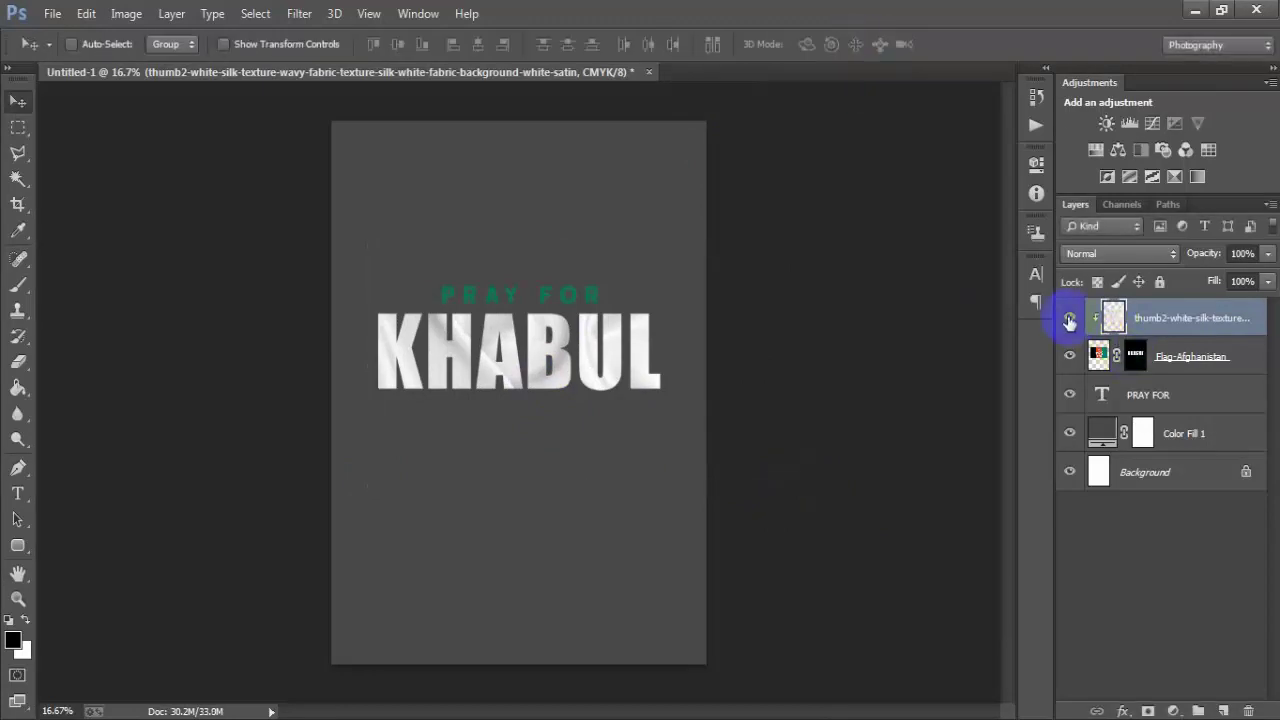
# Step: Set the silk texture layer's blend mode to Multiply
pyautogui.click(1069, 318)
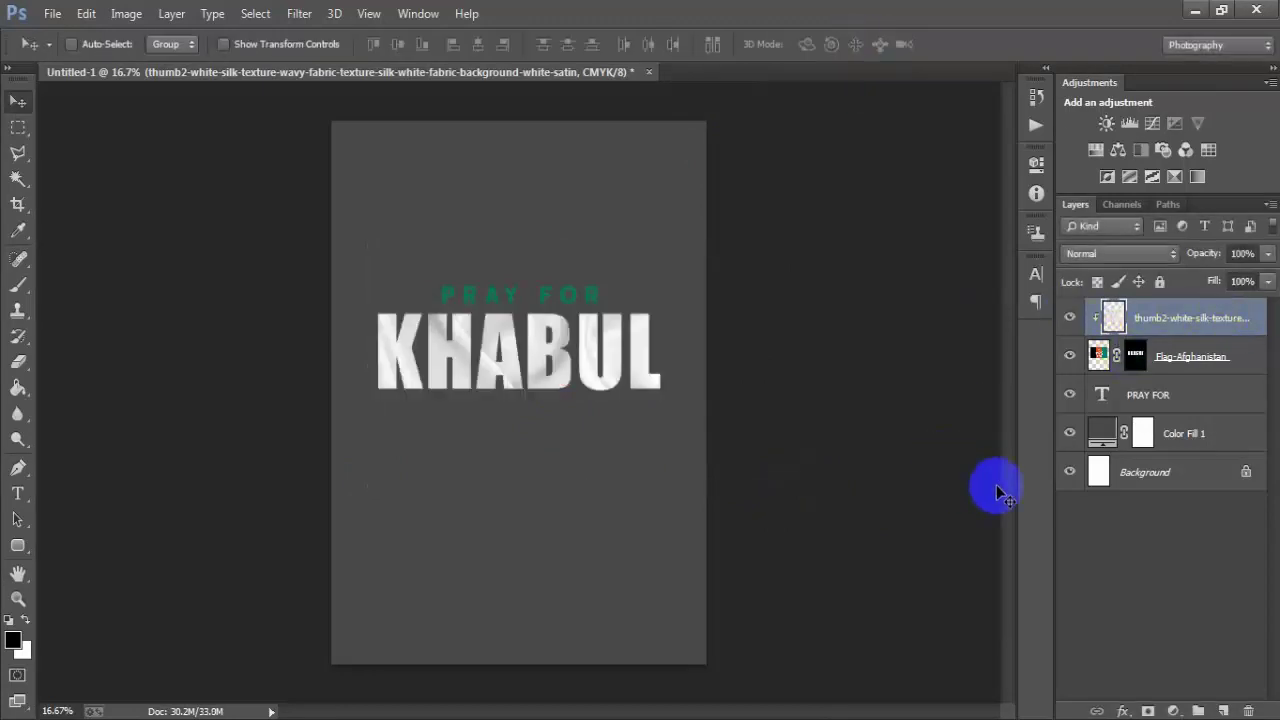
pyautogui.click(1095, 253)
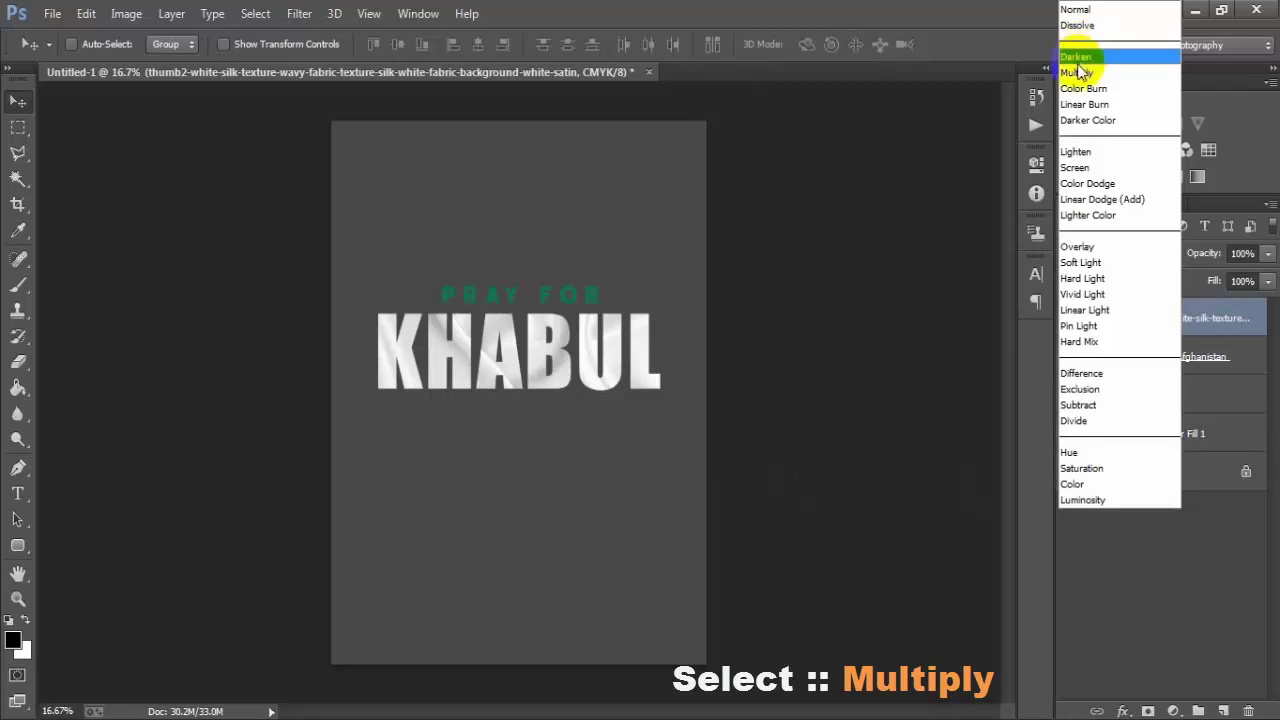
pyautogui.click(1093, 73)
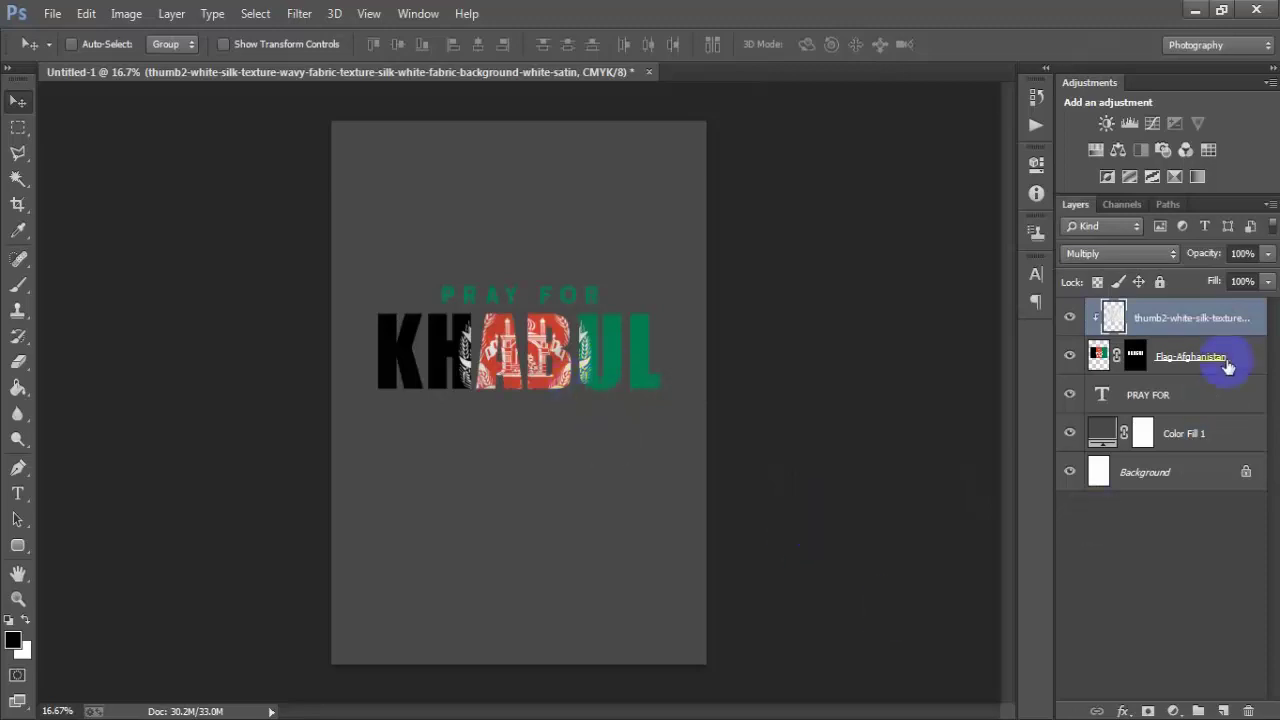
# Step: Merge the silk texture with the Flag-Afghanistan layer into a single layer
pyautogui.keyDown('shift'); pyautogui.click(1228, 358); pyautogui.keyUp('shift')
pyautogui.click(1069, 355)
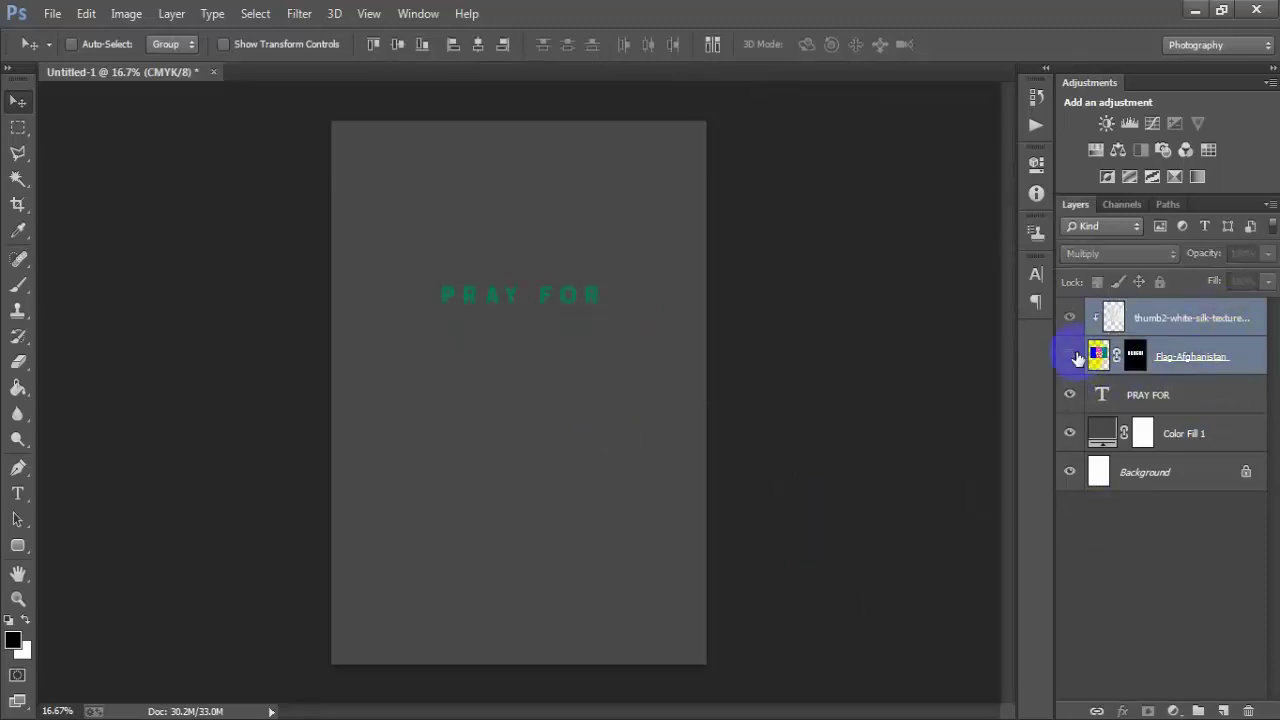
pyautogui.click(1070, 318)
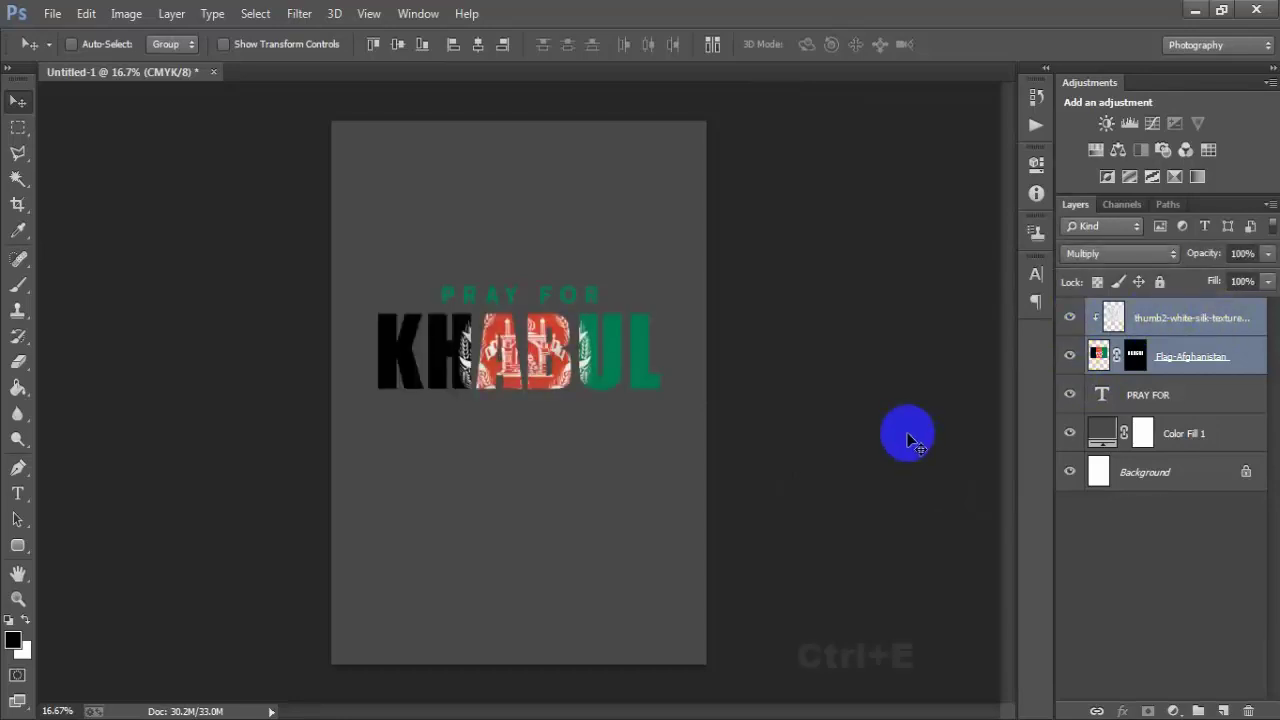
pyautogui.hotkey('ctrl', 'e')
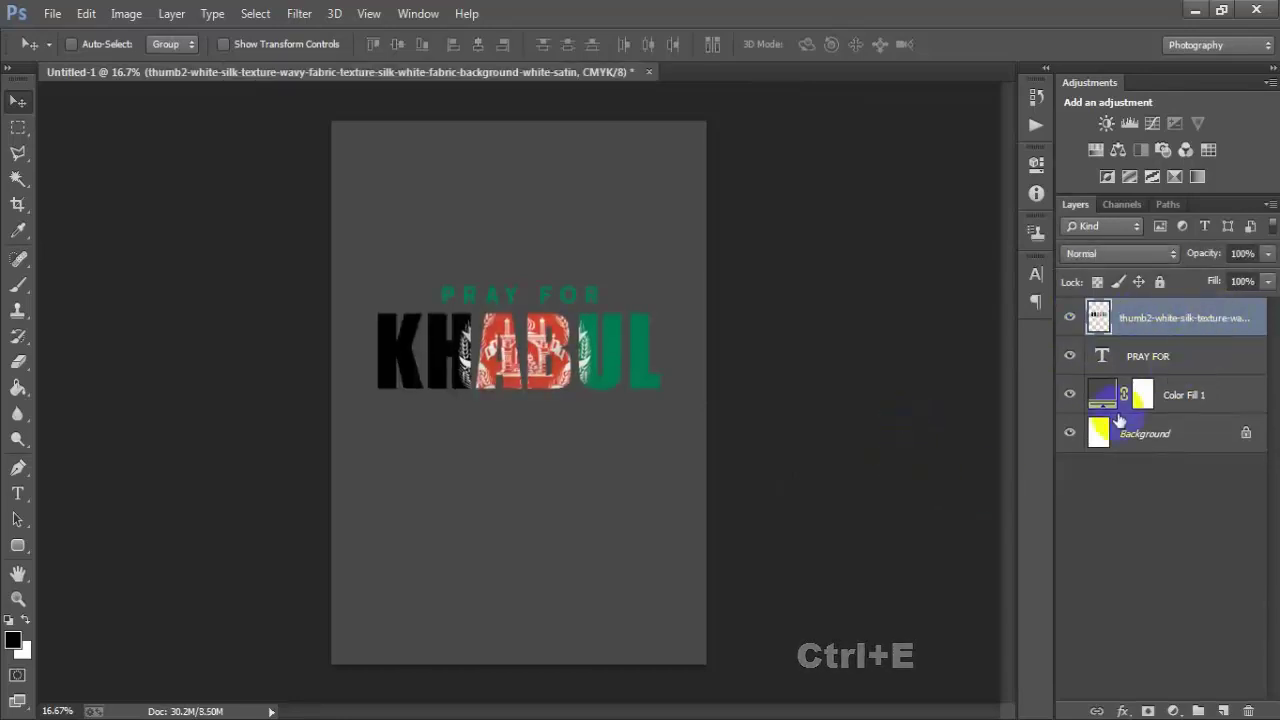
pyautogui.keyDown('alt'); pyautogui.click(1086, 336); pyautogui.keyUp('alt')
pyautogui.hotkey('ctrl', 'z')
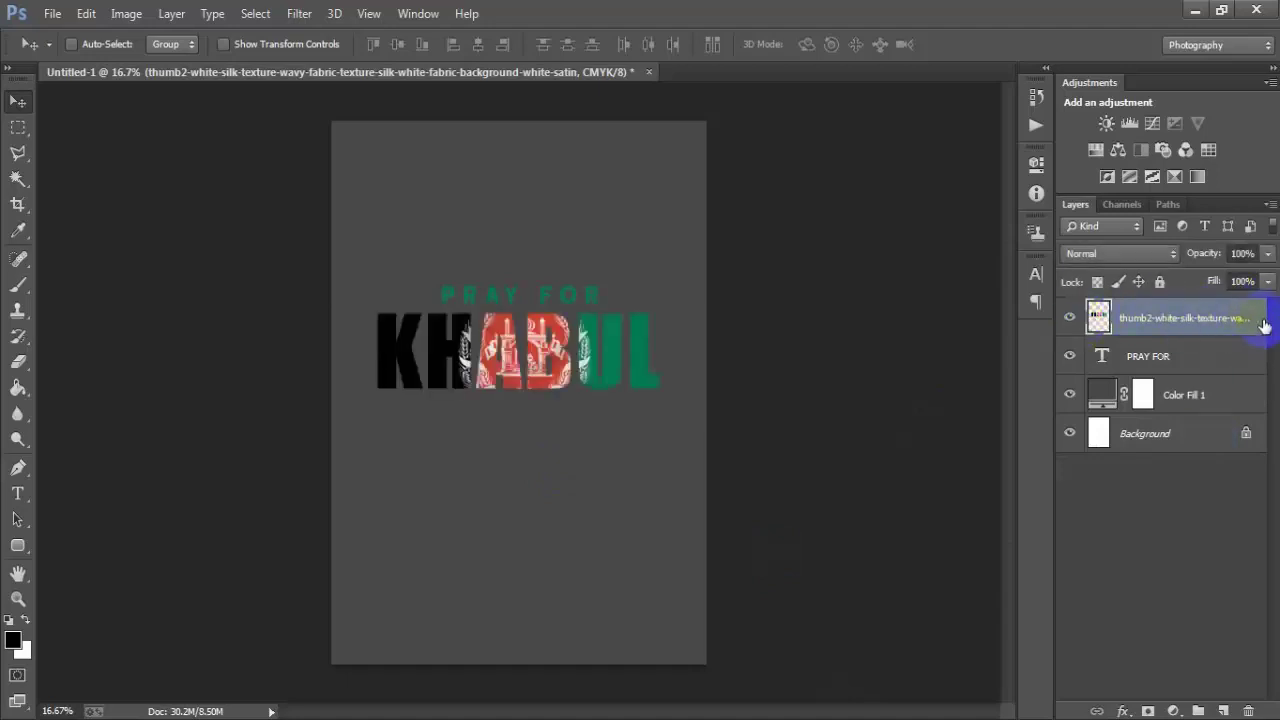
# Step: Add a 4 px white Stroke layer style to the merged KHABUL layer
pyautogui.doubleClick(1262, 317)
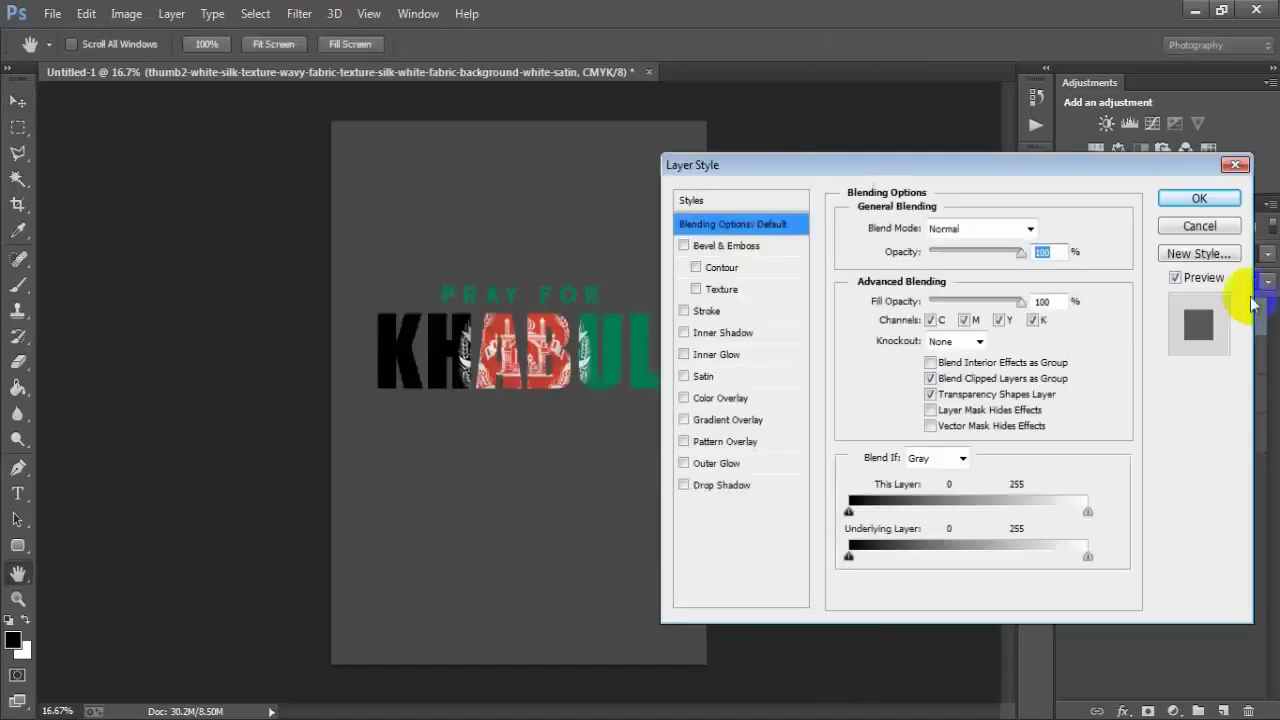
pyautogui.click(755, 316)
pyautogui.click(890, 362)
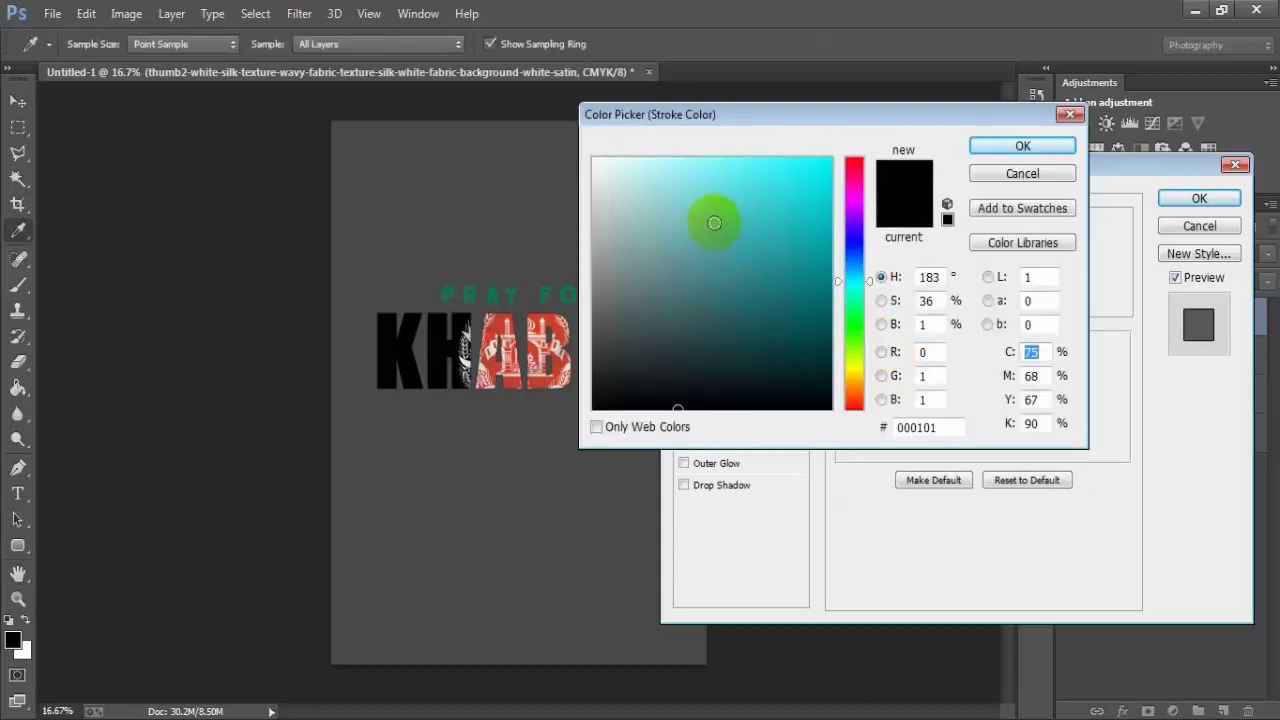
pyautogui.moveTo(623, 169); pyautogui.dragTo(557, 132)
pyautogui.click(995, 145)
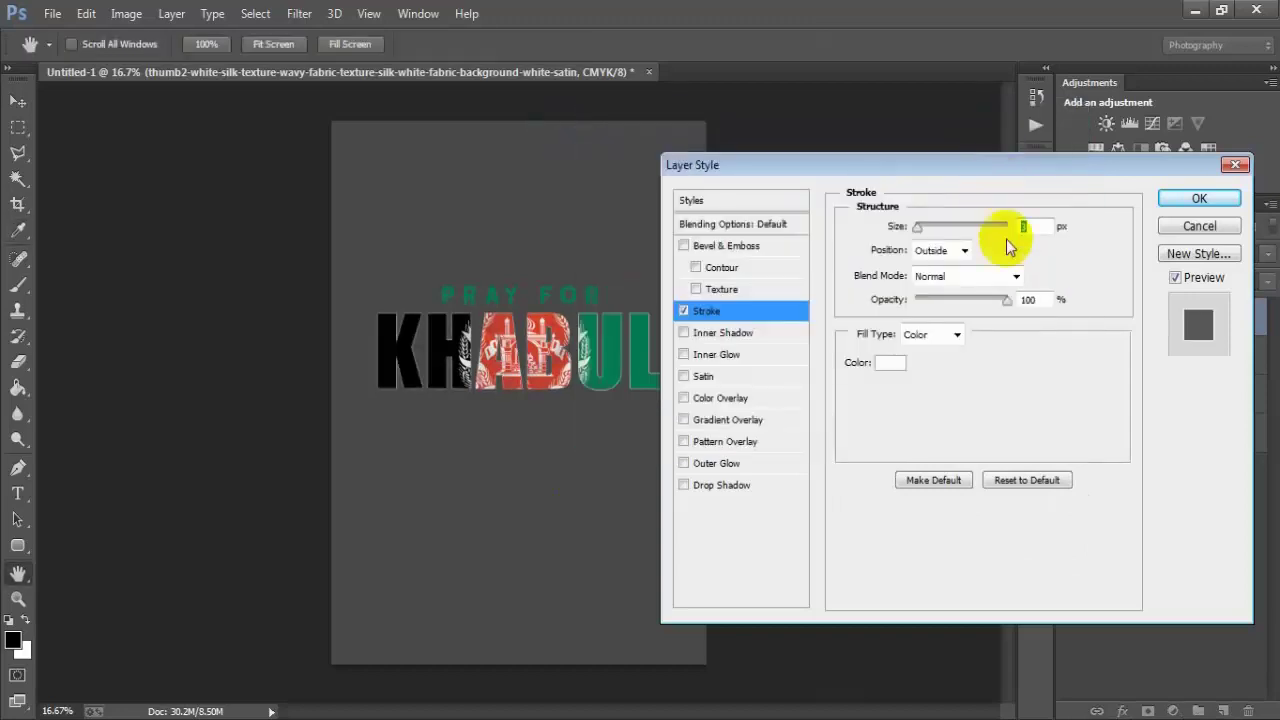
pyautogui.write('4')
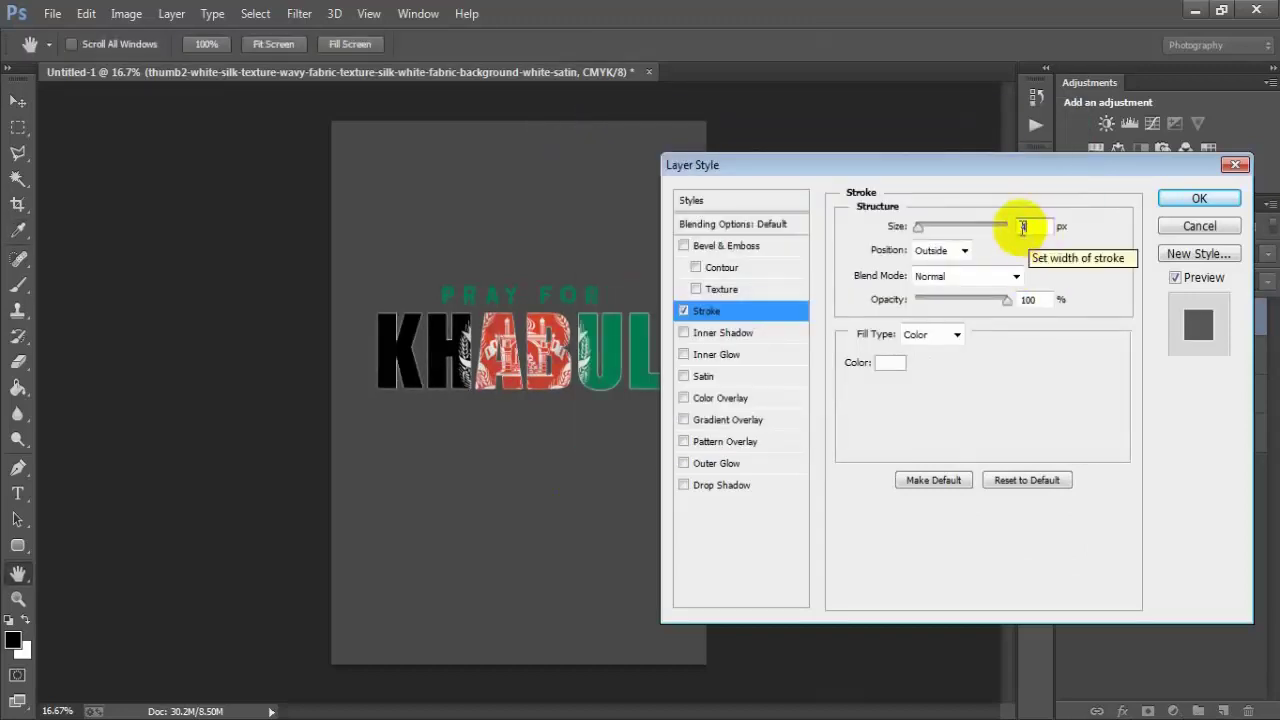
pyautogui.click(1197, 201)
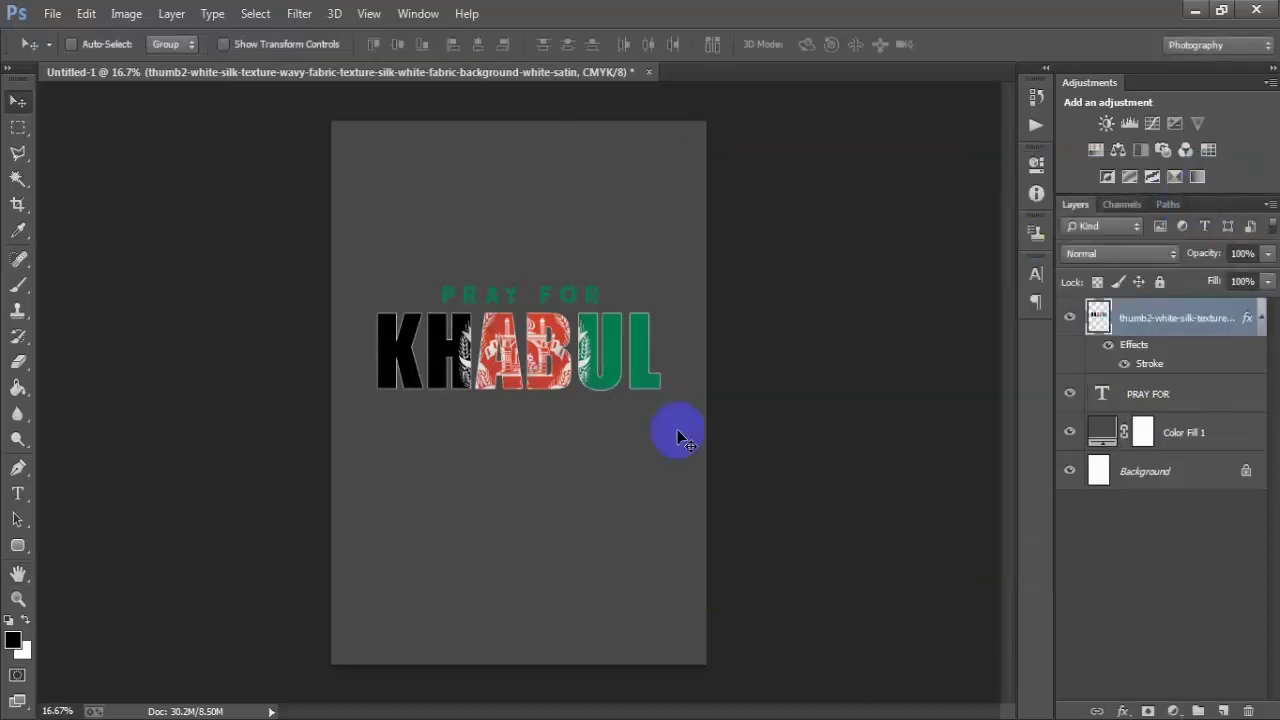
pyautogui.click(1261, 317)
# Step: On a new layer, add the text AFGHANISTAN and move it centred under KHABUL
pyautogui.click(1222, 710)
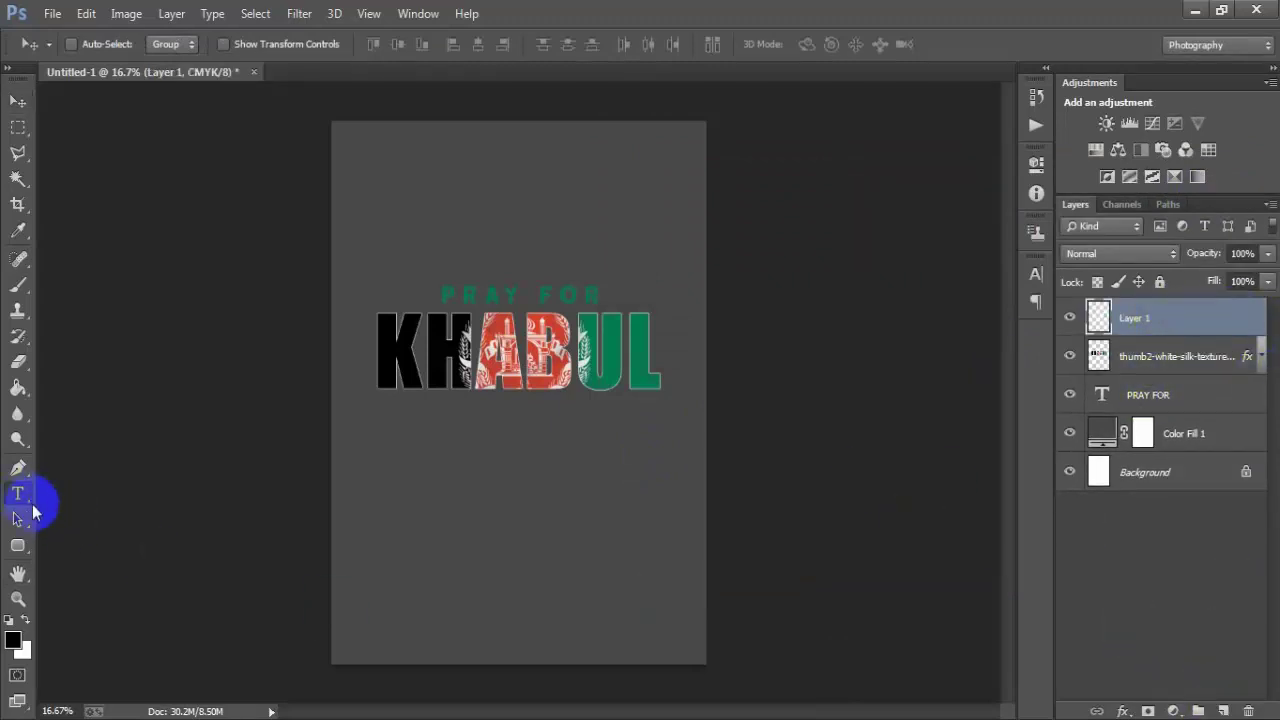
pyautogui.click(18, 494)
pyautogui.click(443, 457)
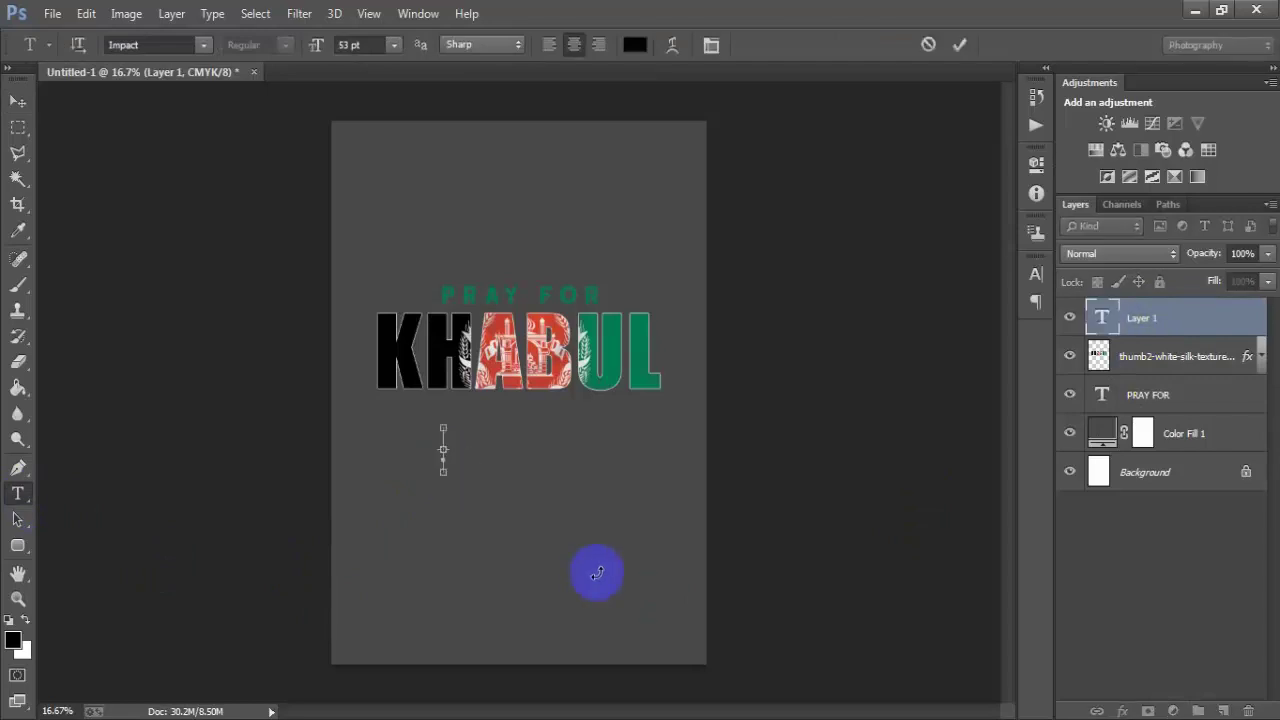
pyautogui.write('AFGHANISTAN')
pyautogui.click(18, 102)
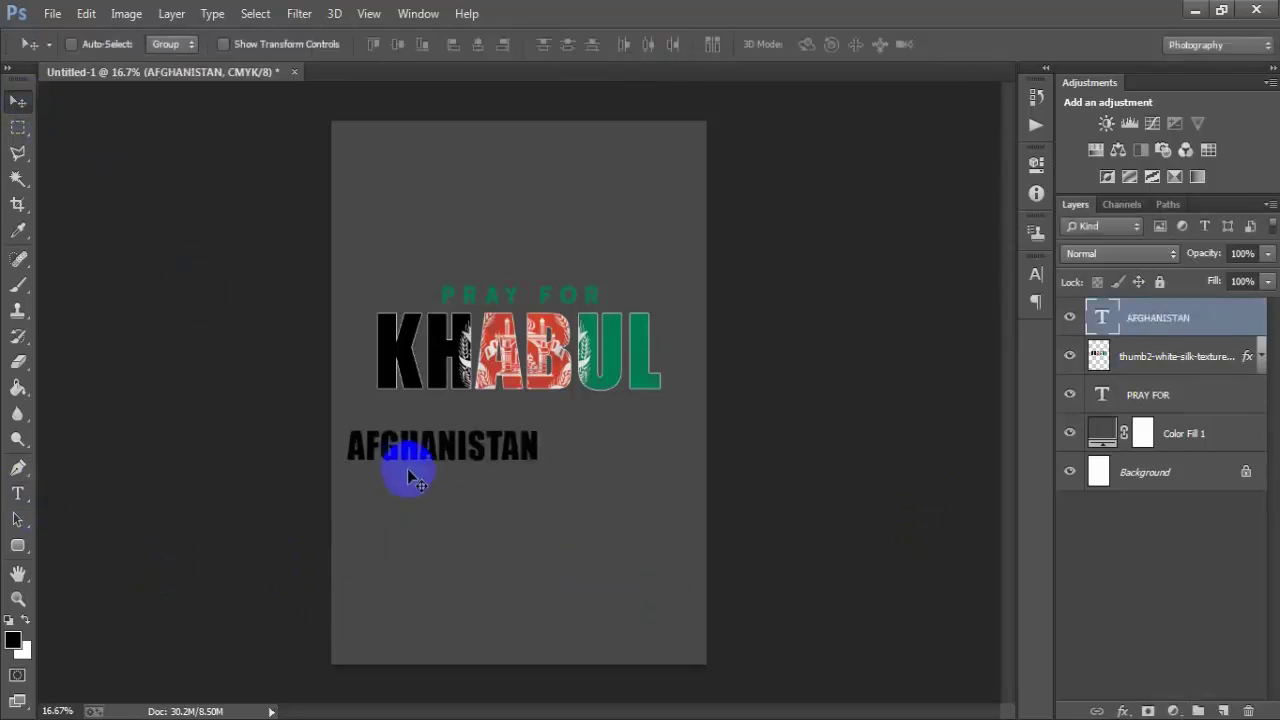
pyautogui.moveTo(433, 453); pyautogui.dragTo(503, 433)
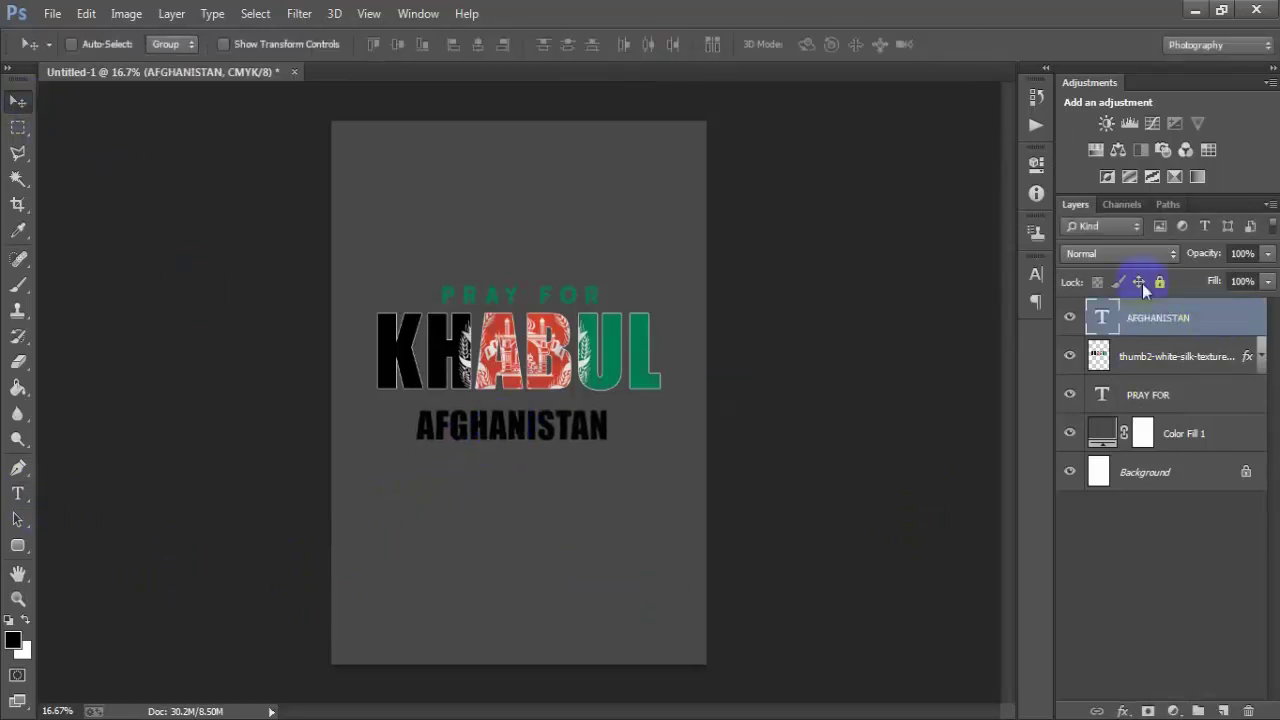
# Step: Set AFGHANISTAN in the hustle 6 font and reduce its size
pyautogui.click(1036, 274)
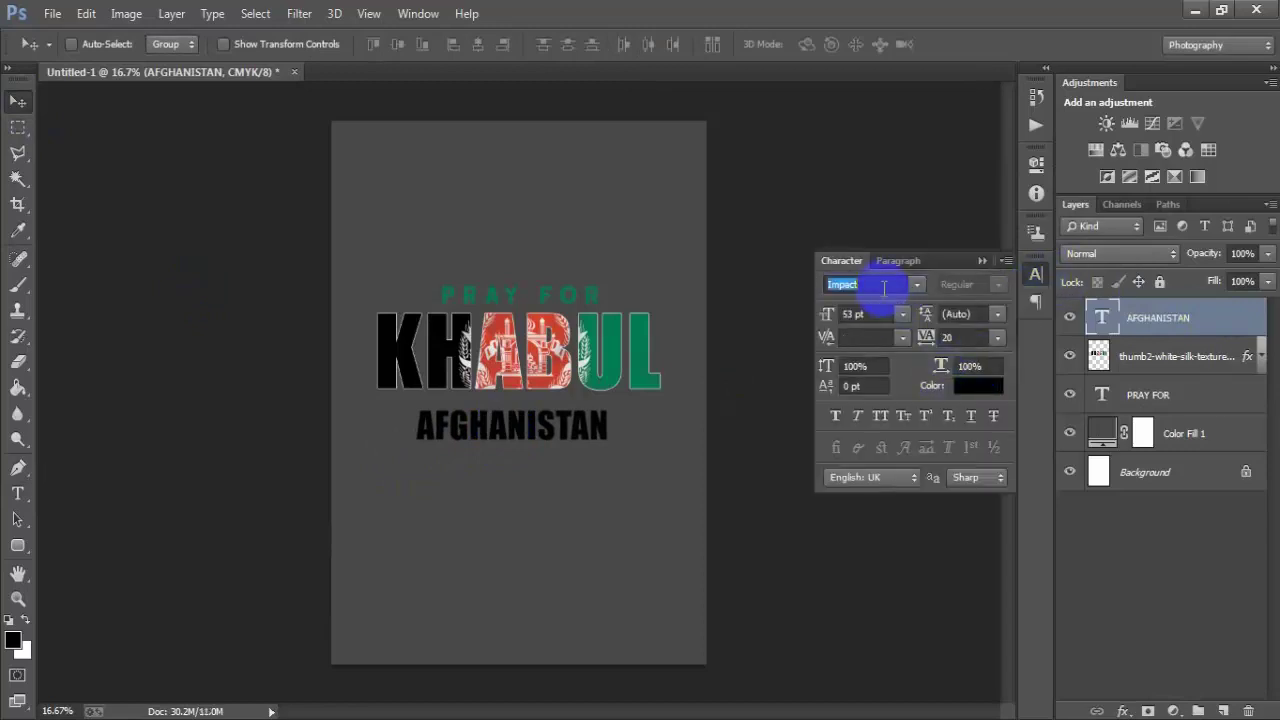
pyautogui.write('h...')
pyautogui.click(918, 284)
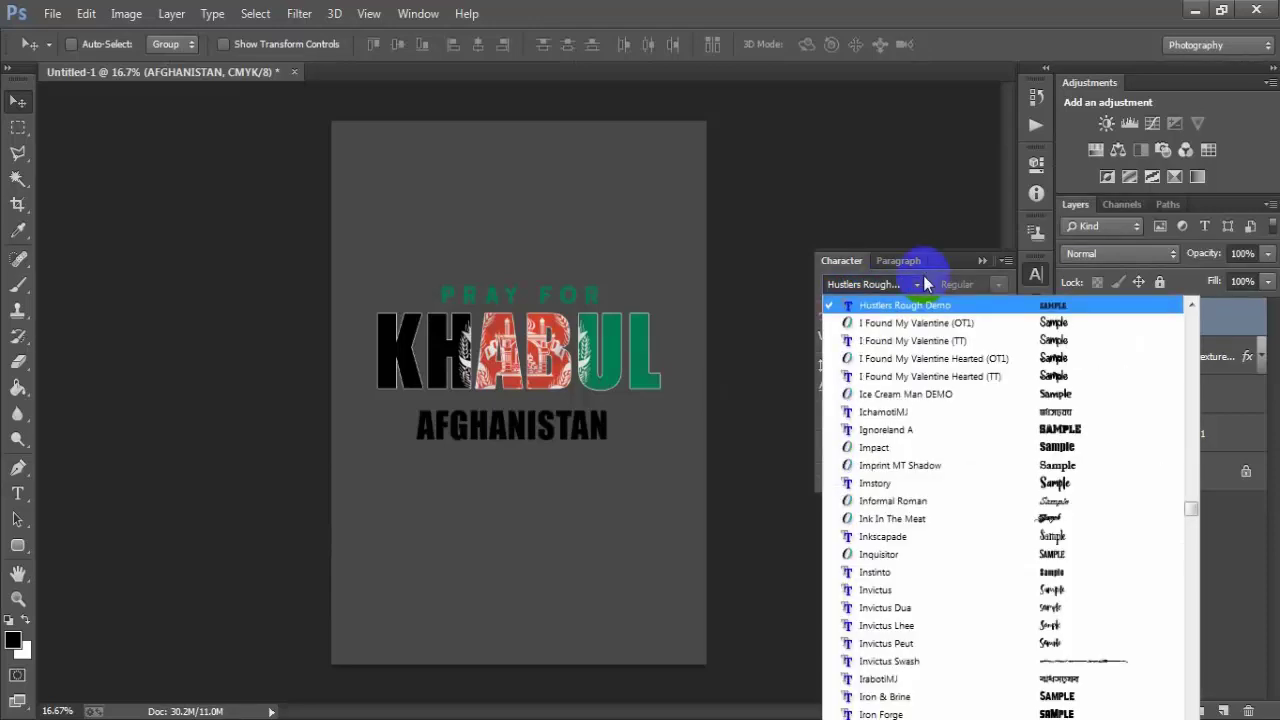
pyautogui.scroll(1, 948, 378)
pyautogui.scroll(1, 912, 350)
pyautogui.click(908, 341)
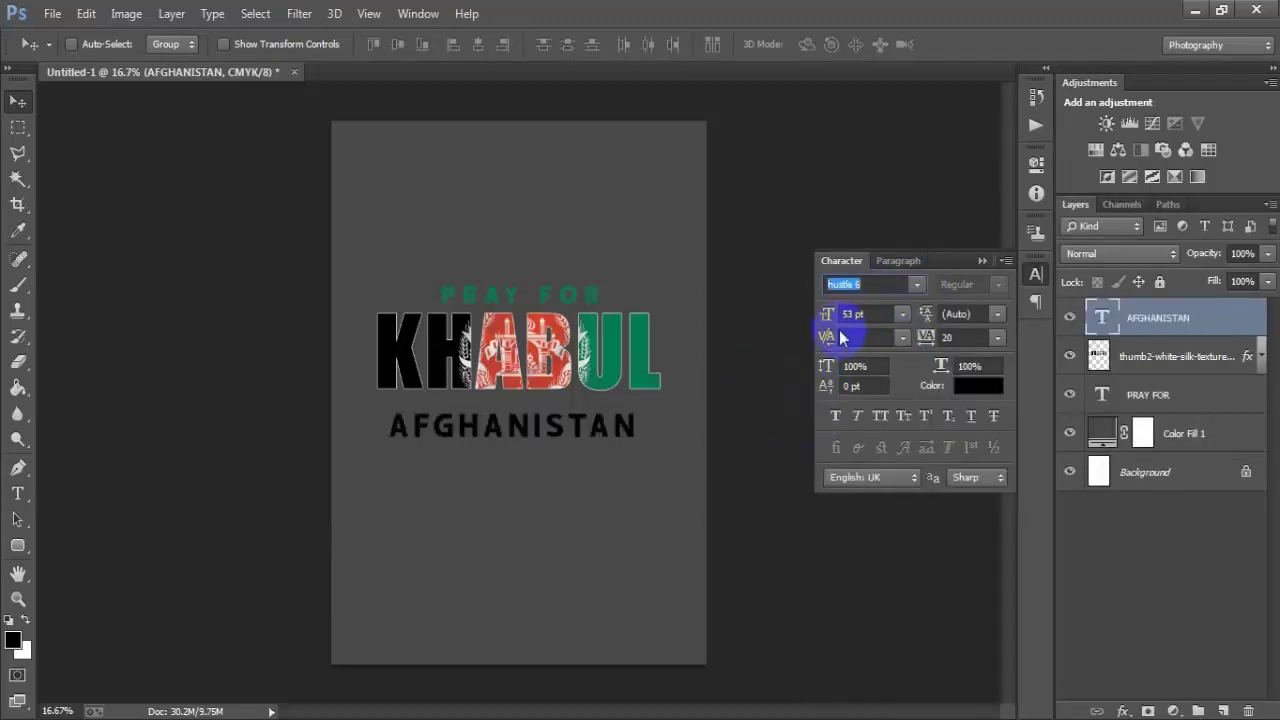
pyautogui.moveTo(830, 314); pyautogui.dragTo(826, 318)
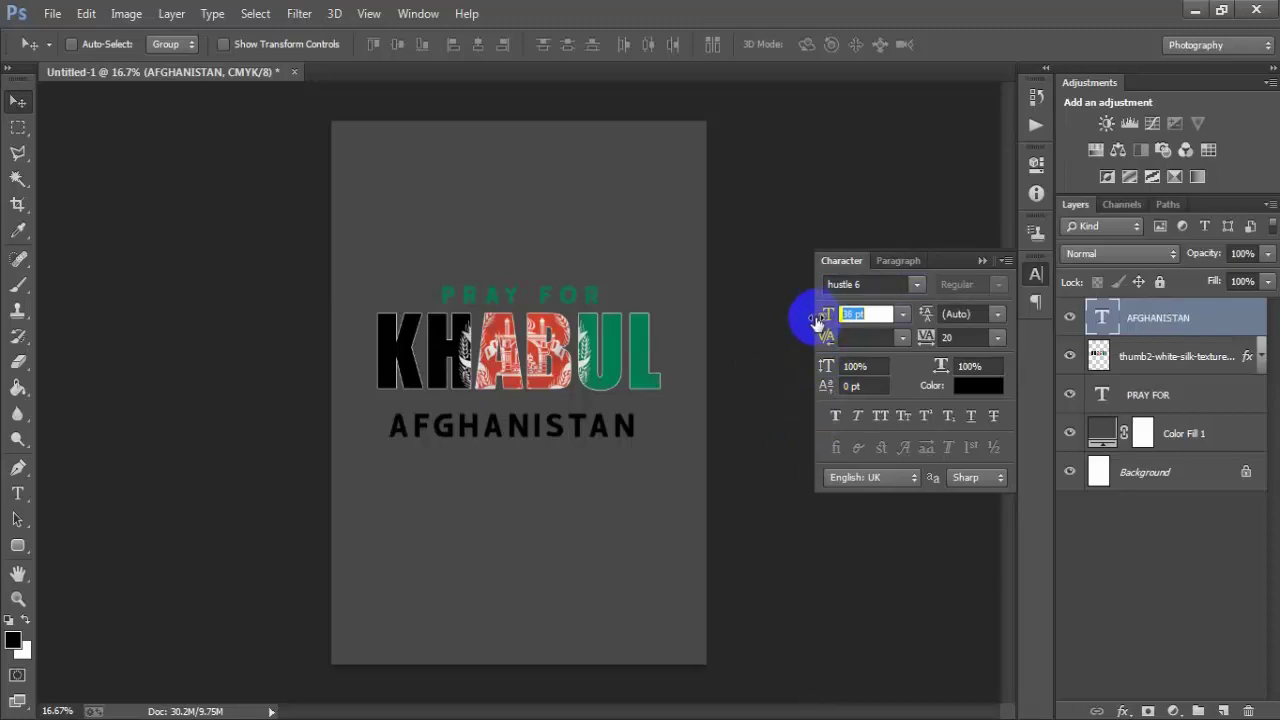
# Step: Give AFGHANISTAN a 36 pt size and 200 letter spacing
pyautogui.hotkey('shift', 'Tab')
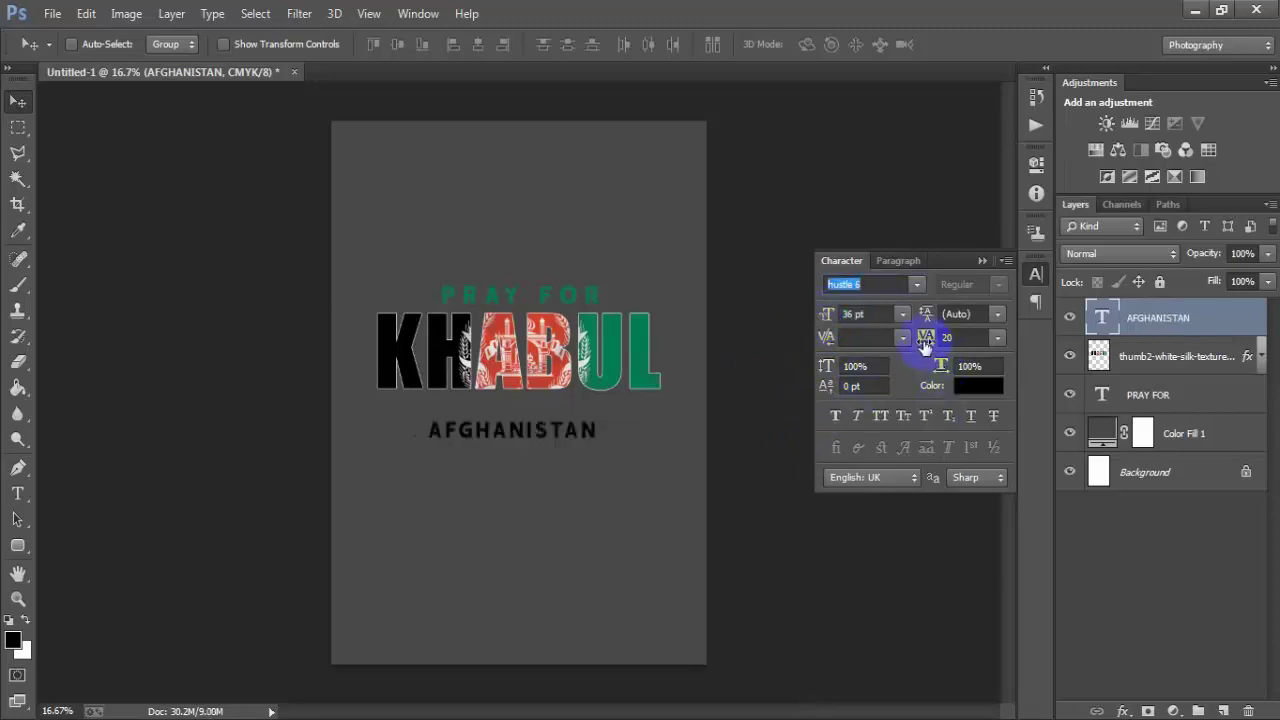
pyautogui.moveTo(925, 343); pyautogui.dragTo(931, 342)
pyautogui.press('Return')
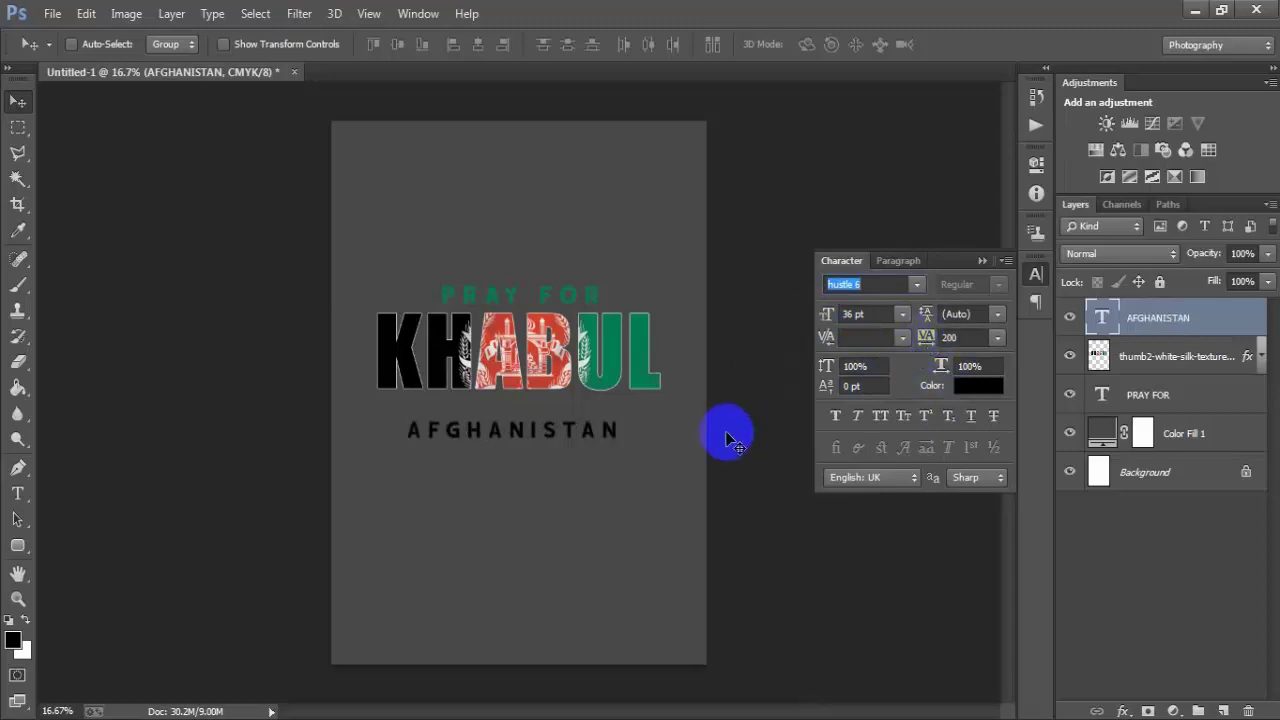
# Step: Colour the AFGHANISTAN text red with hex code dc4027
pyautogui.click(963, 395)
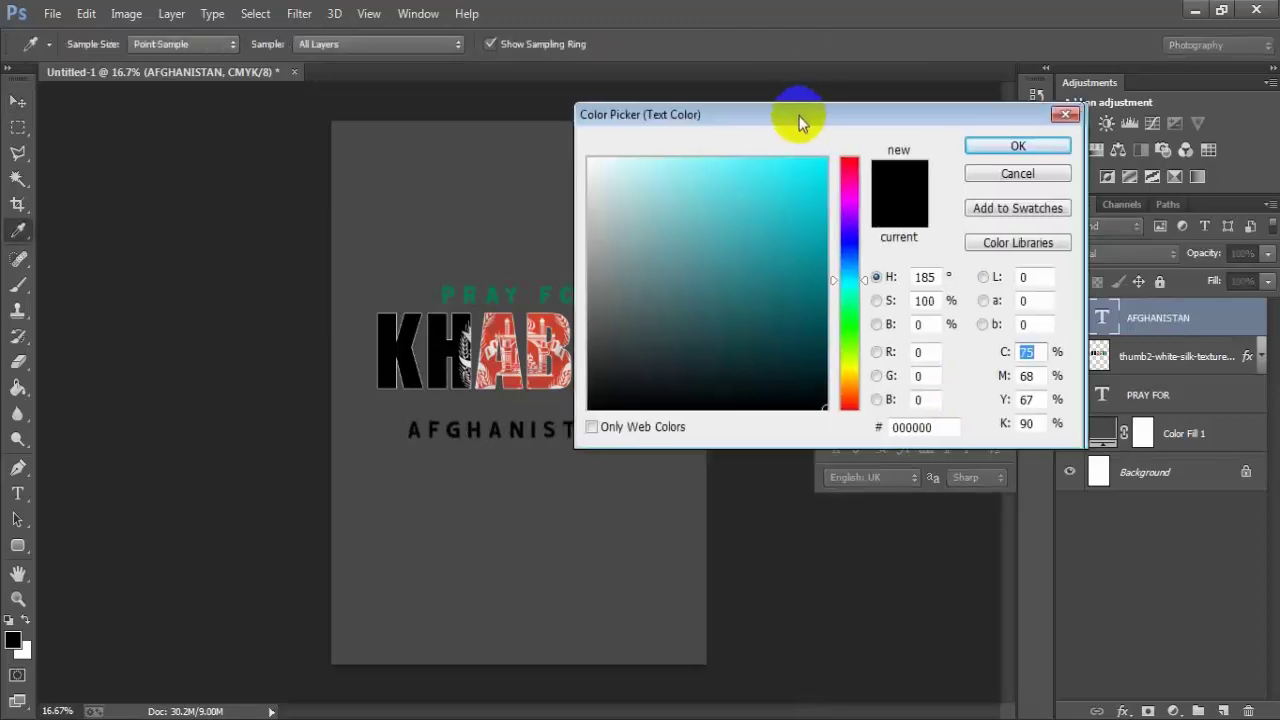
pyautogui.moveTo(809, 108); pyautogui.dragTo(791, 105)
pyautogui.doubleClick(900, 424)
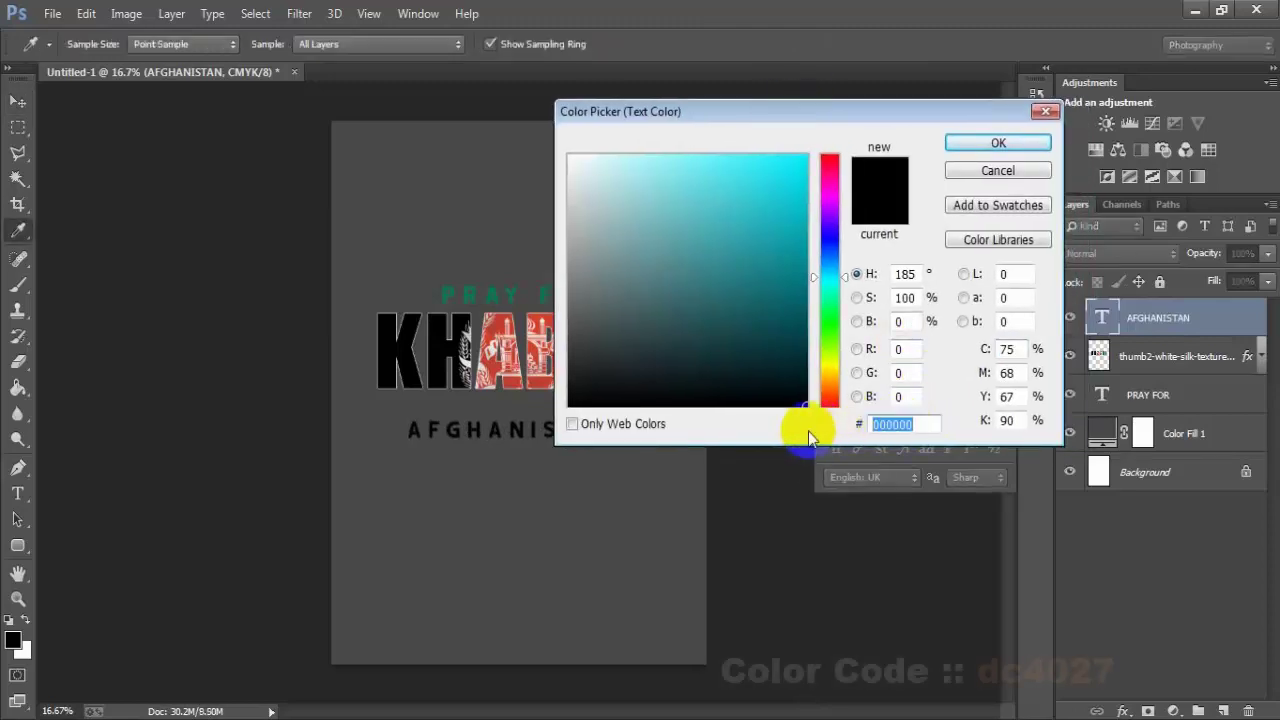
pyautogui.write('dc')
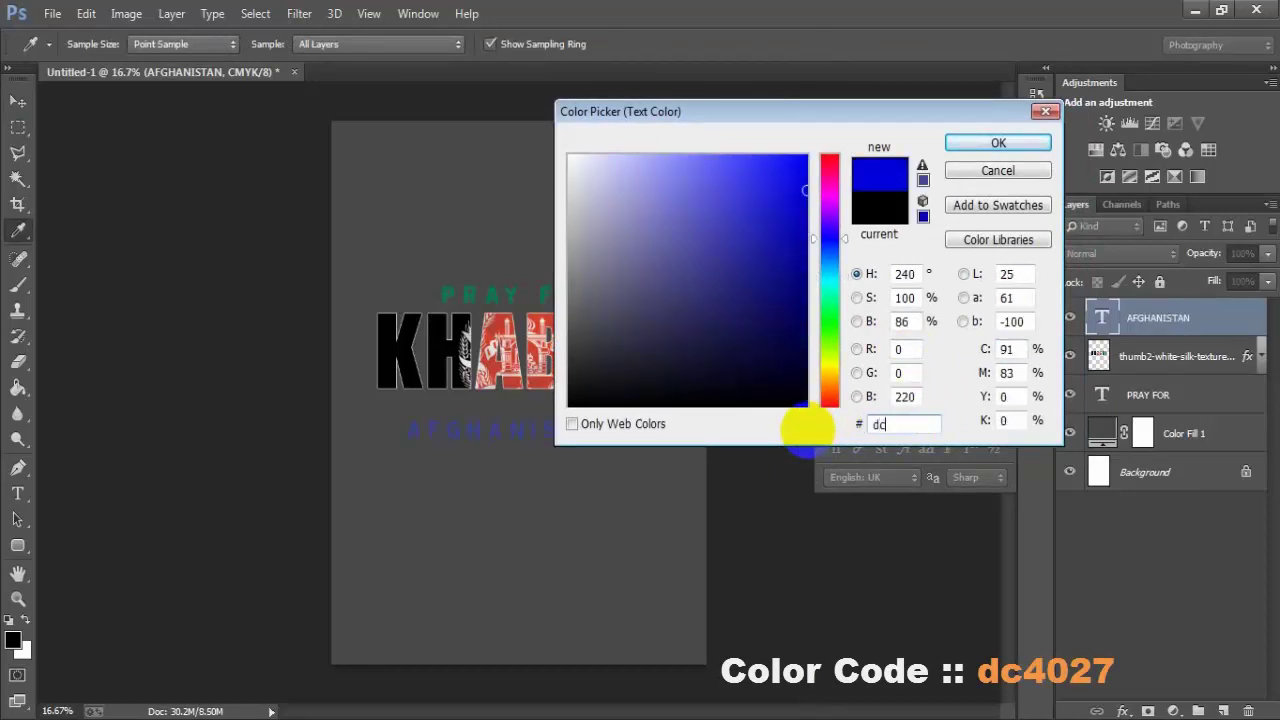
pyautogui.write('402')
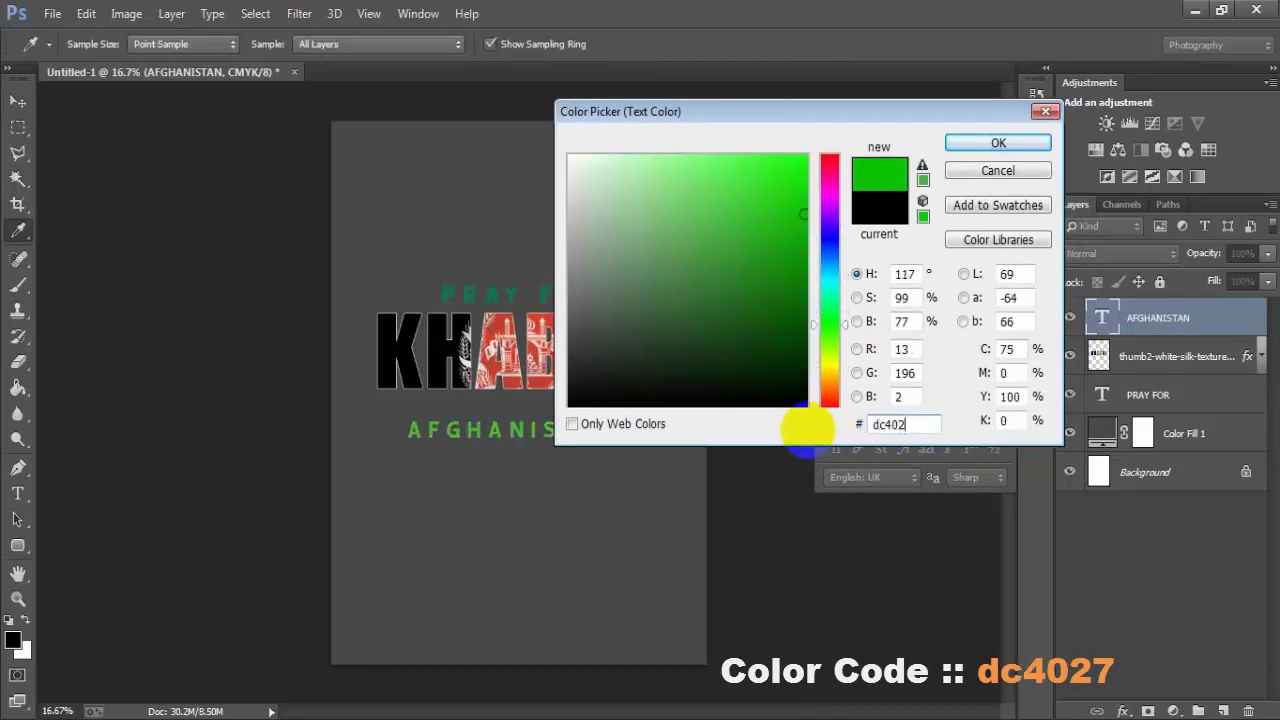
pyautogui.write('7')
pyautogui.doubleClick(868, 425)
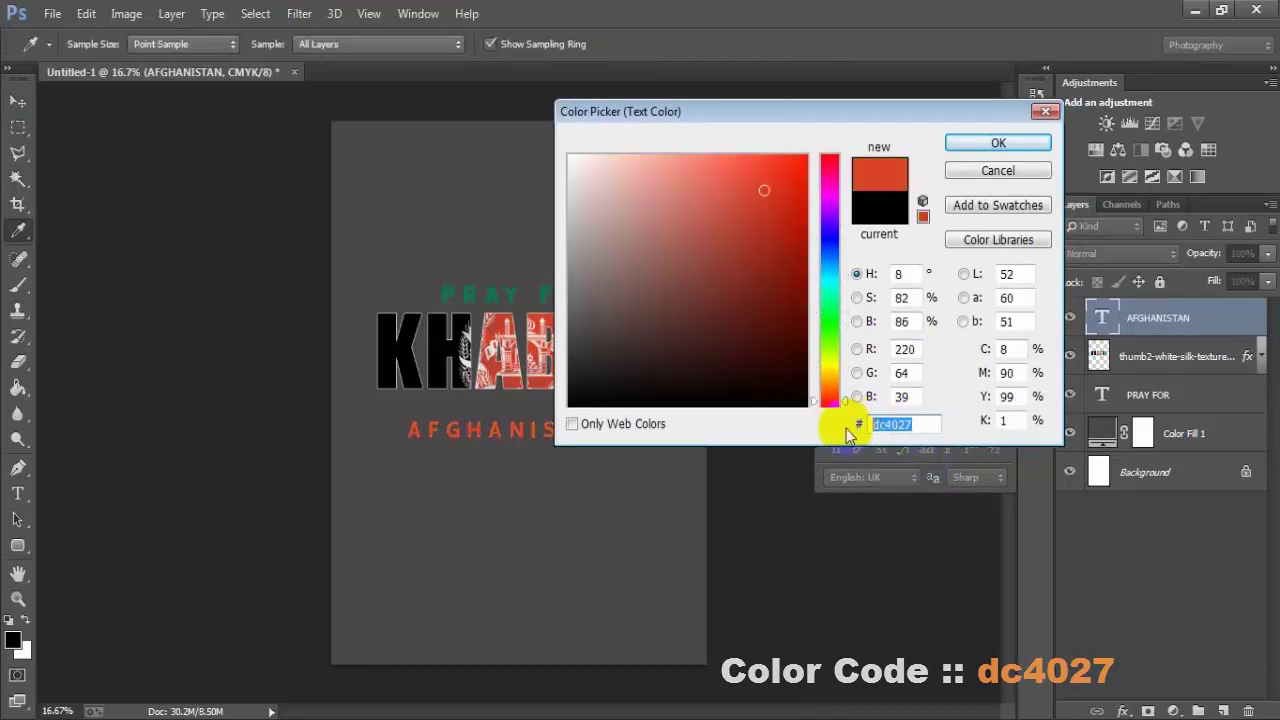
pyautogui.click(1000, 143)
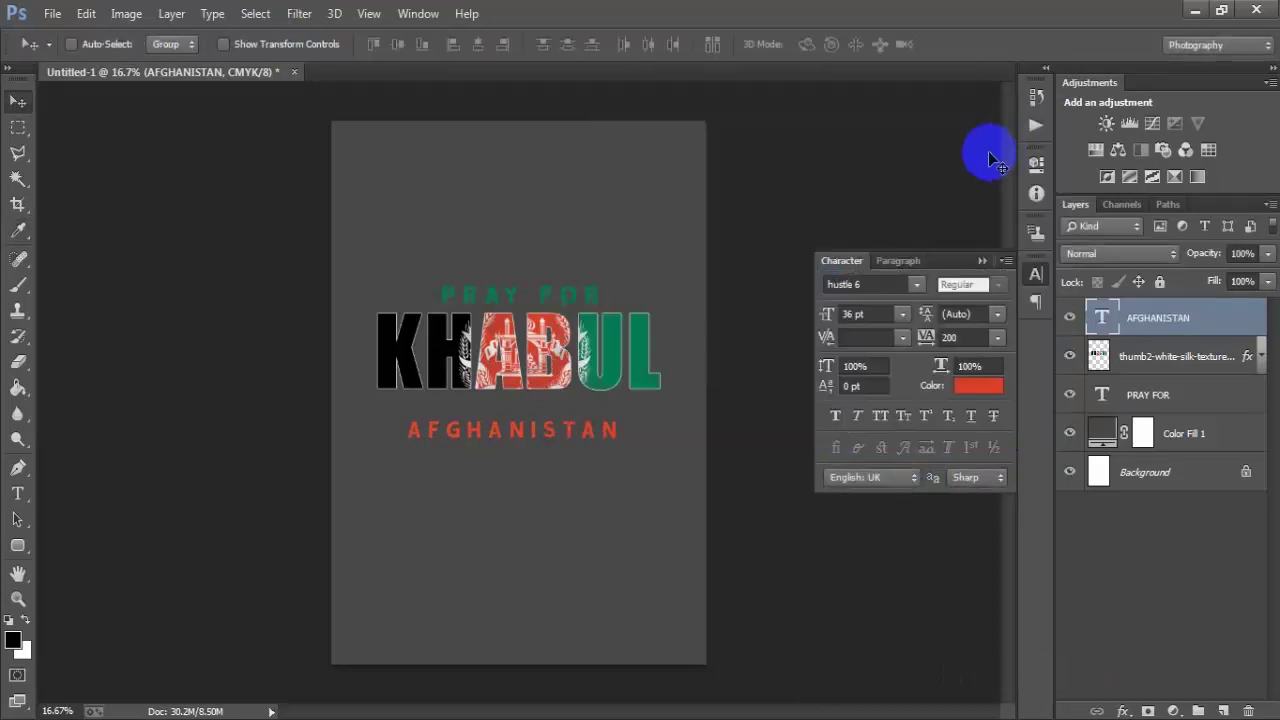
# Step: Move AFGHANISTAN closer to KHABUL and enlarge it to about 104%
pyautogui.click(980, 256)
pyautogui.moveTo(592, 433); pyautogui.dragTo(597, 420)
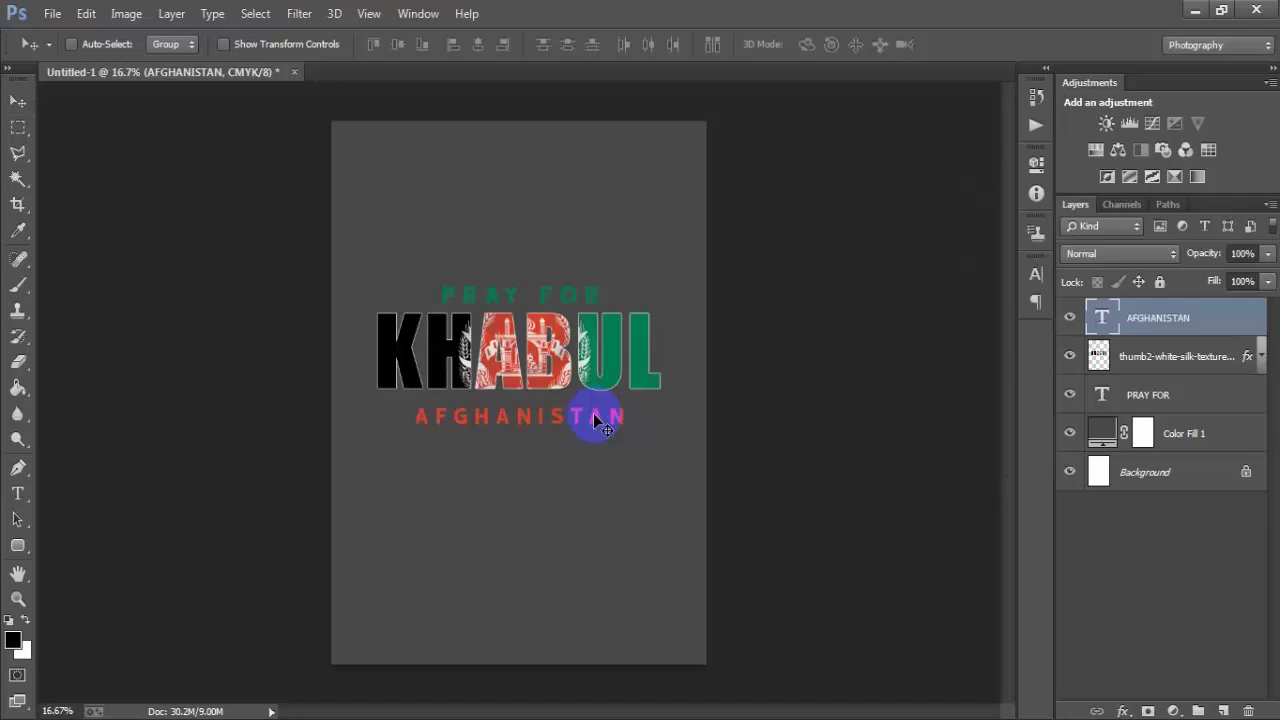
pyautogui.hotkey('ctrl', 't')
pyautogui.moveTo(627, 427); pyautogui.dragTo(637, 428)
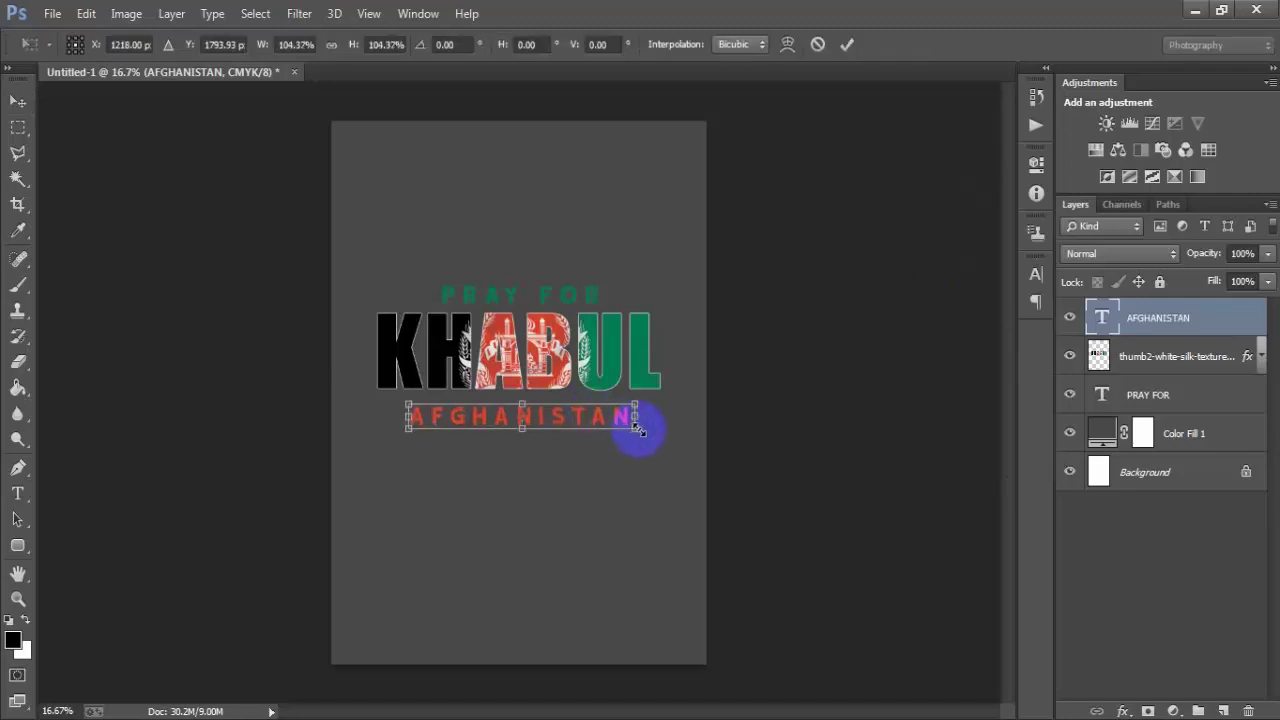
pyautogui.click(846, 44)
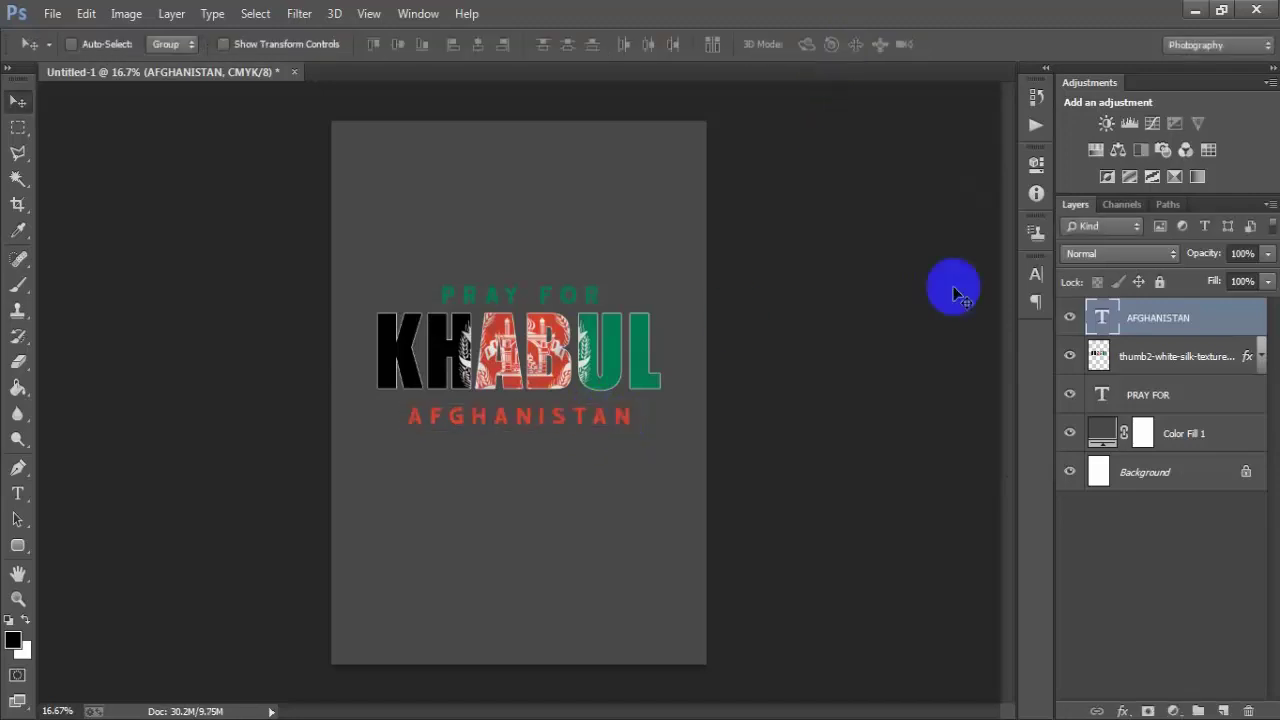
# Step: Align AFGHANISTAN's horizontal centre with the Background, then nudge it up slightly
pyautogui.keyDown('ctrl'); pyautogui.click(1147, 480); pyautogui.keyUp('ctrl')
pyautogui.keyDown('ctrl'); pyautogui.click(1151, 390); pyautogui.keyUp('ctrl')
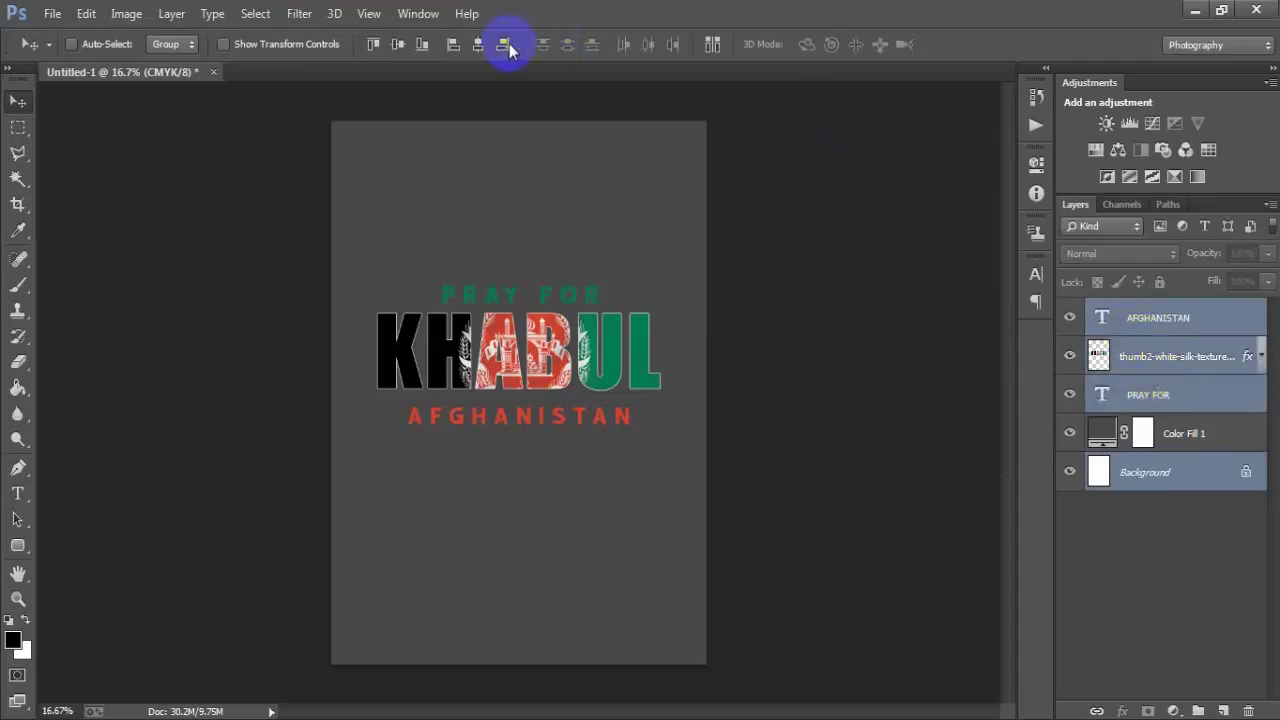
pyautogui.click(478, 44)
pyautogui.click(1140, 332)
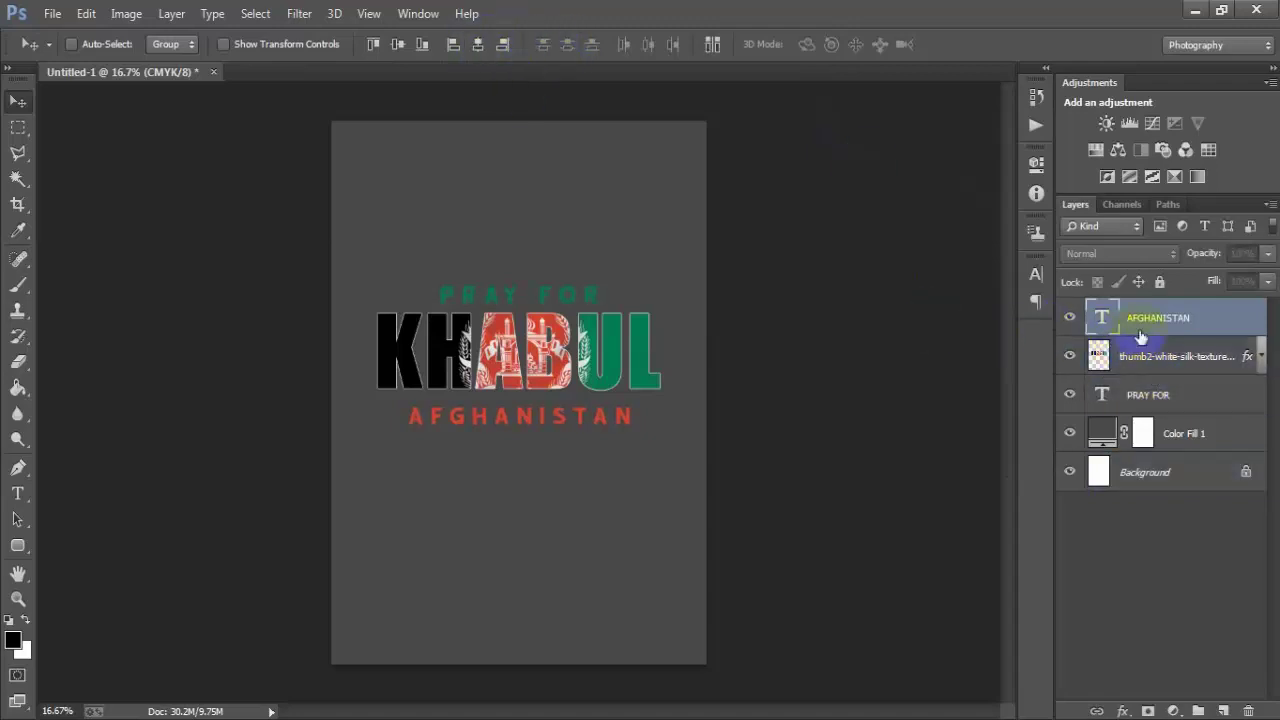
pyautogui.hotkey('shift', 'Up')
pyautogui.hotkey('shift', 'Up')
pyautogui.hotkey('shift', 'Up')
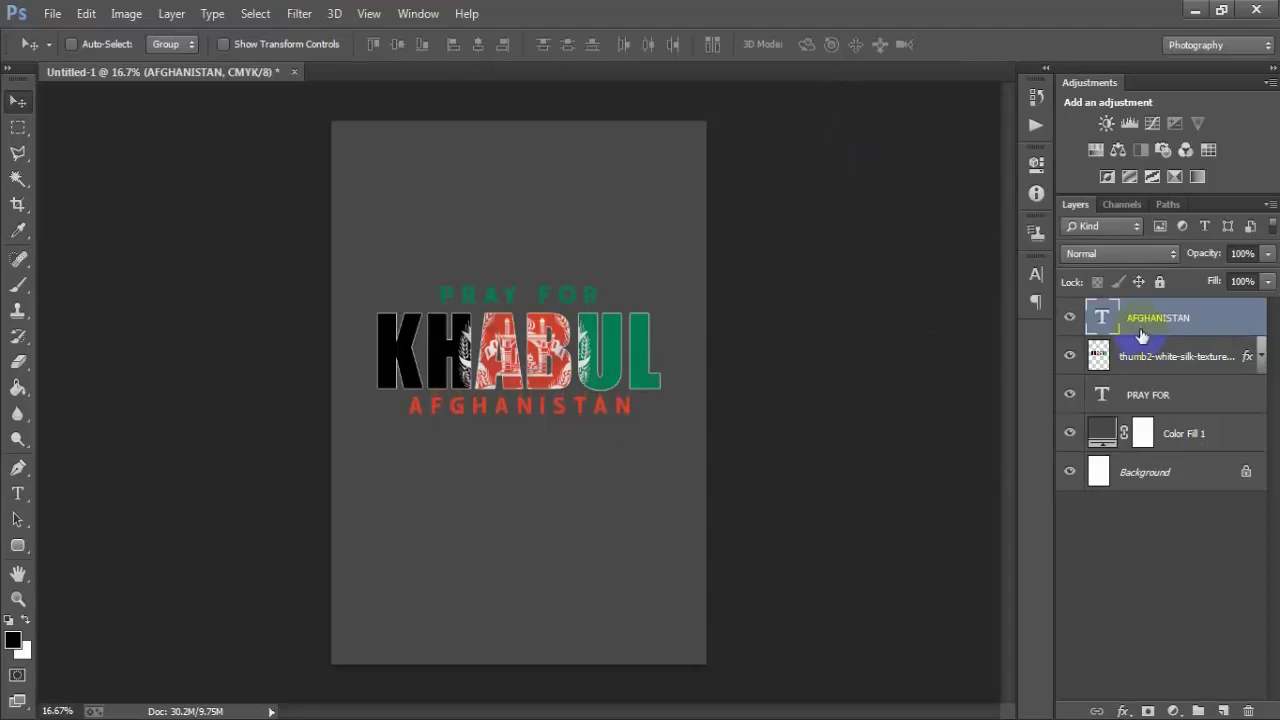
pyautogui.click(1182, 403)
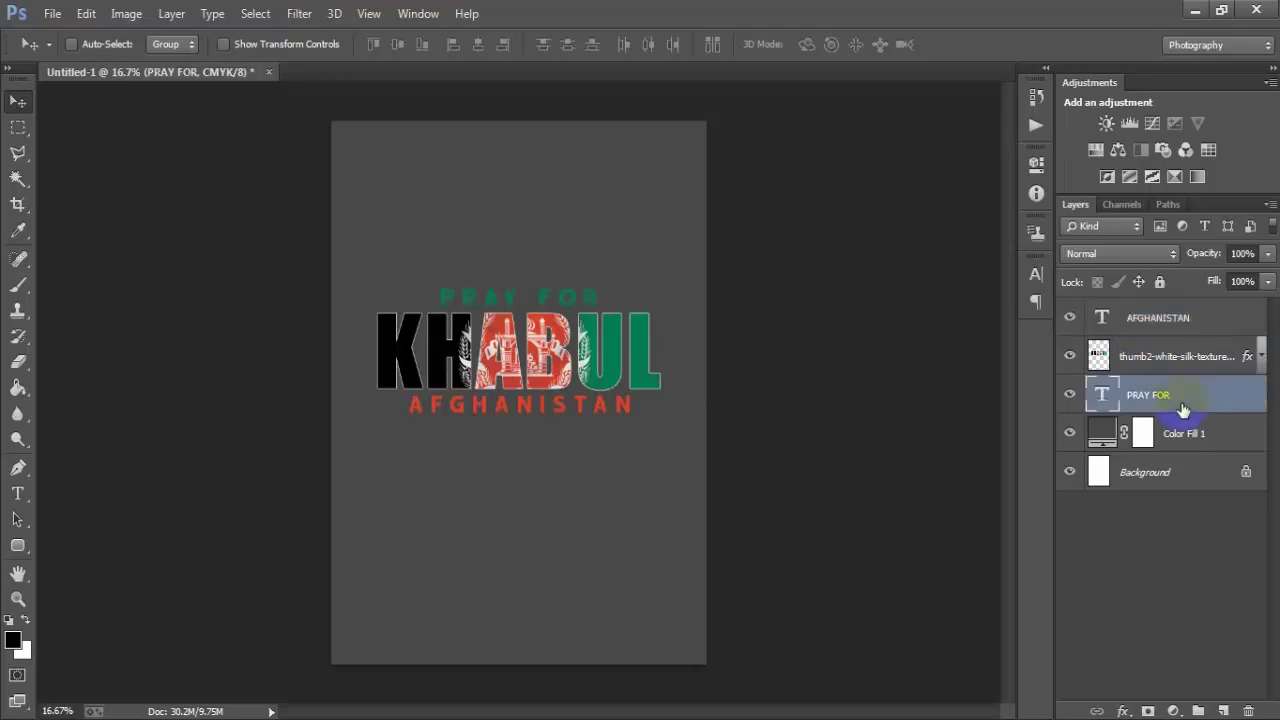
pyautogui.click(1180, 330)
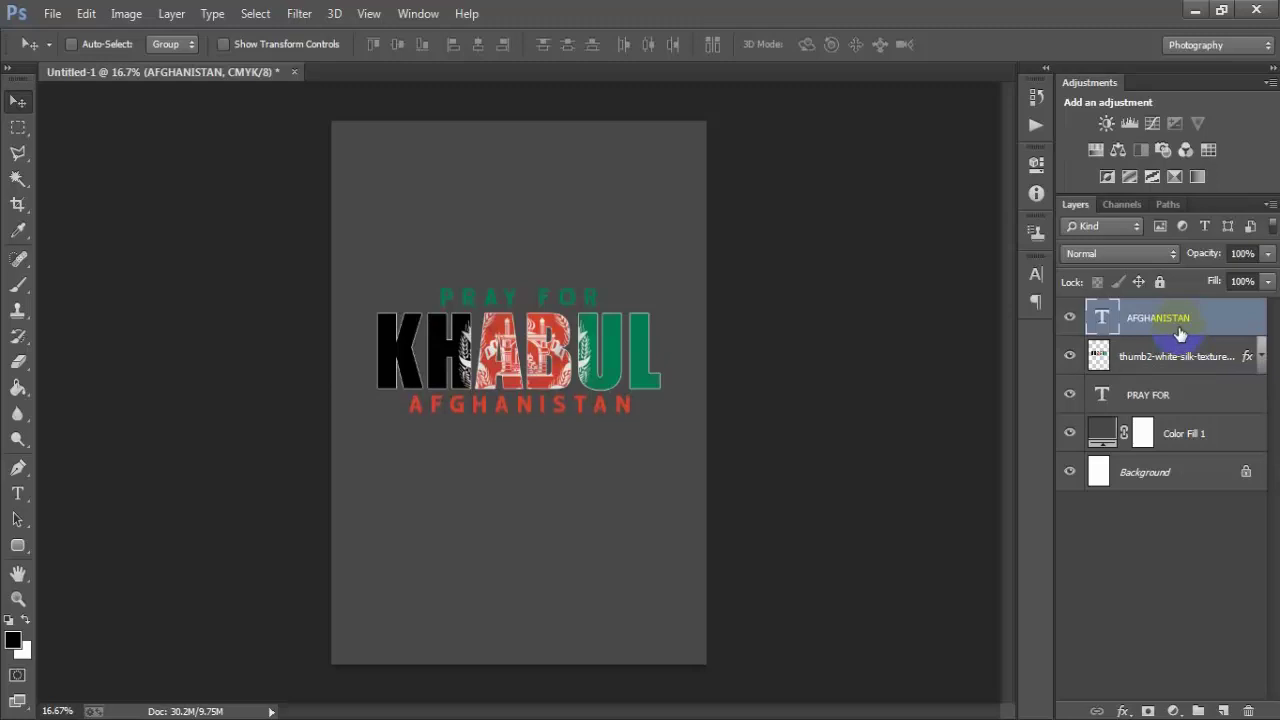
# Step: Open 10787642.eps rasterized at resolution 30, dock it, and drag the hands onto the poster
pyautogui.click(48, 16)
pyautogui.click(60, 54)
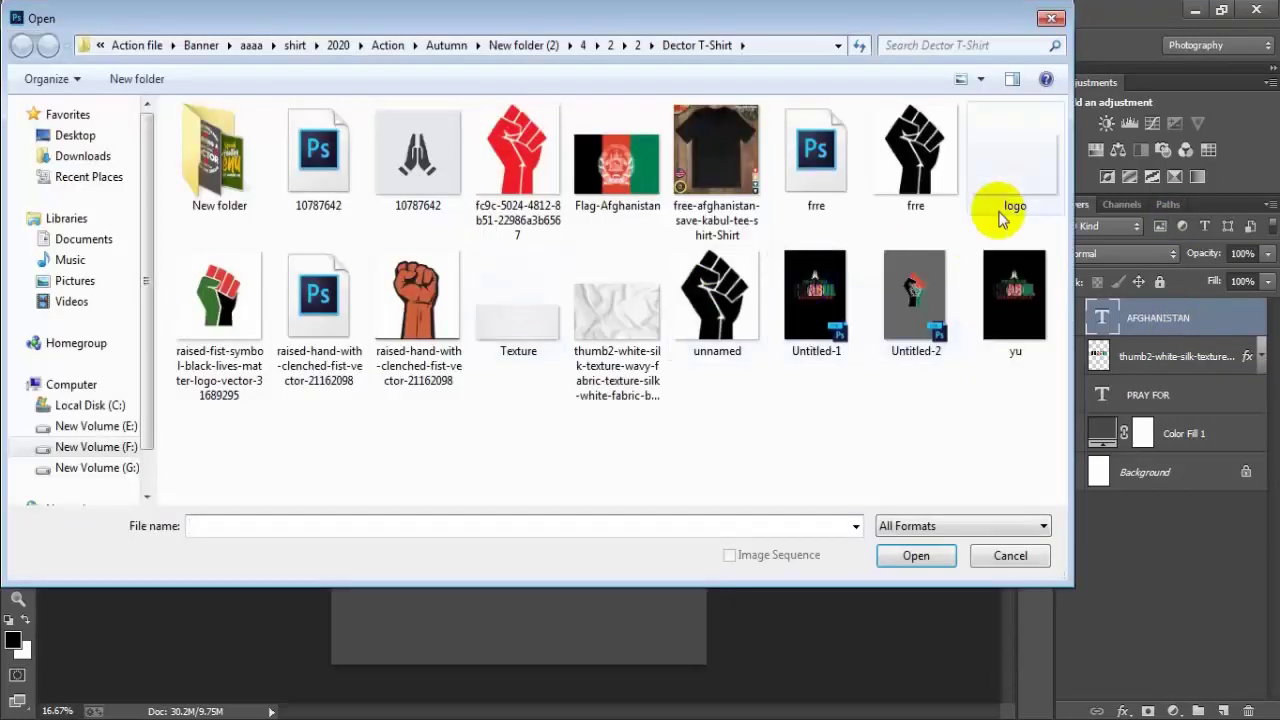
pyautogui.click(318, 155)
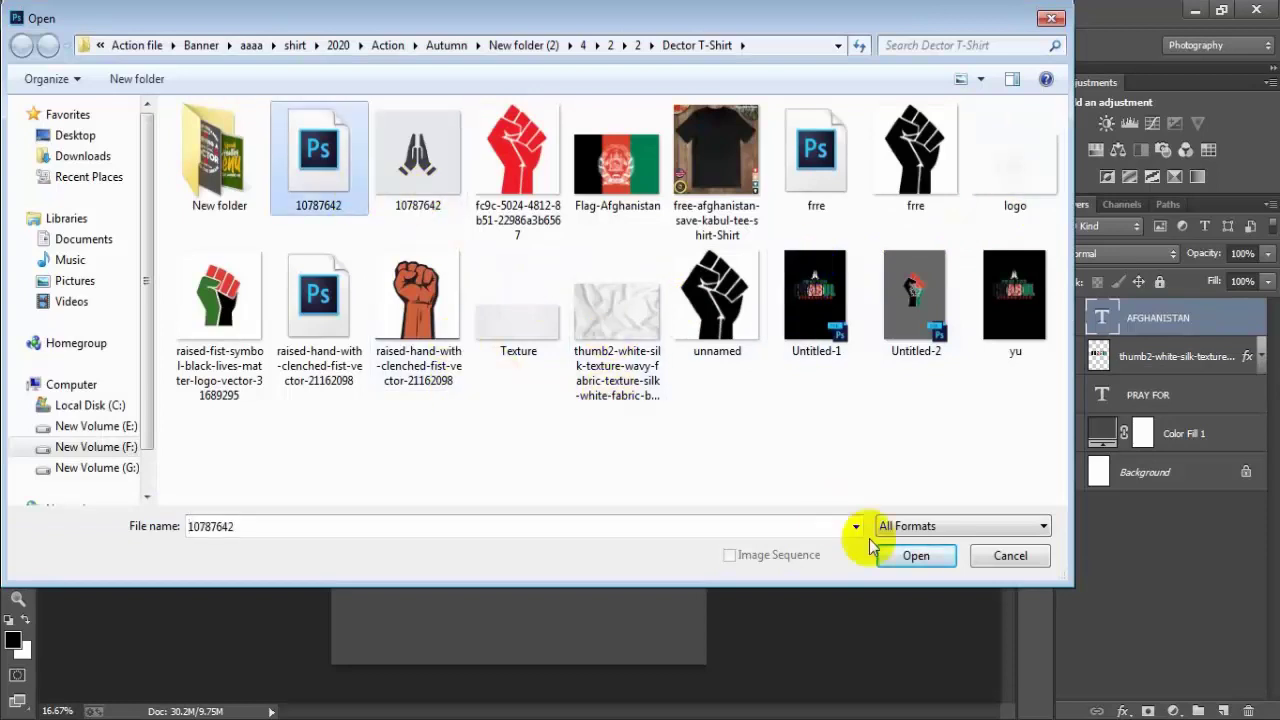
pyautogui.click(895, 556)
pyautogui.doubleClick(548, 307)
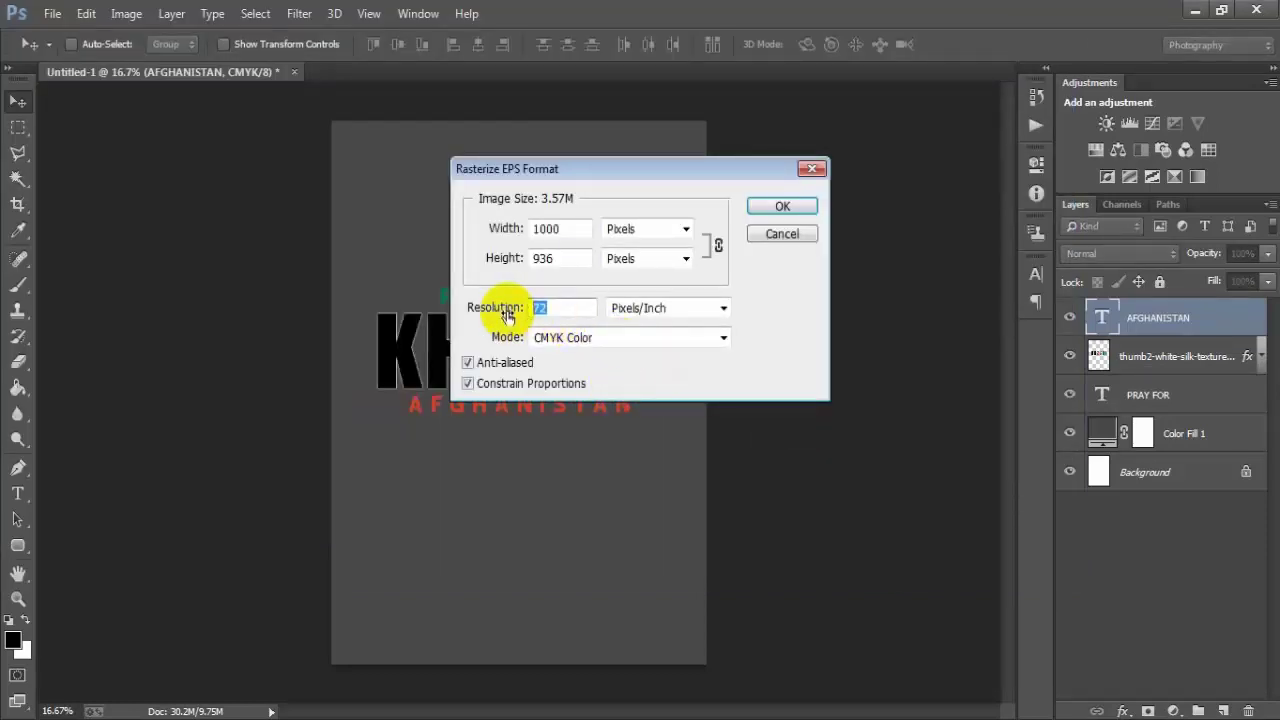
pyautogui.write('300')
pyautogui.press('Return')
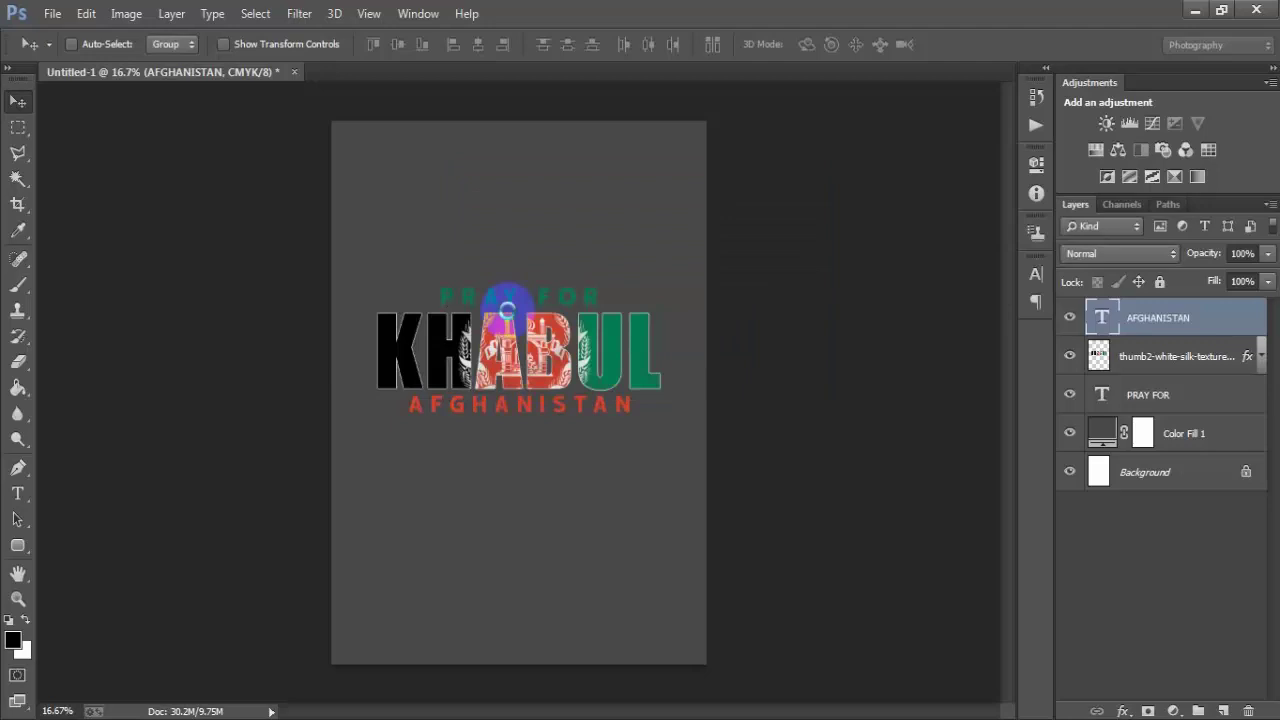
pyautogui.moveTo(408, 94); pyautogui.dragTo(595, 75)
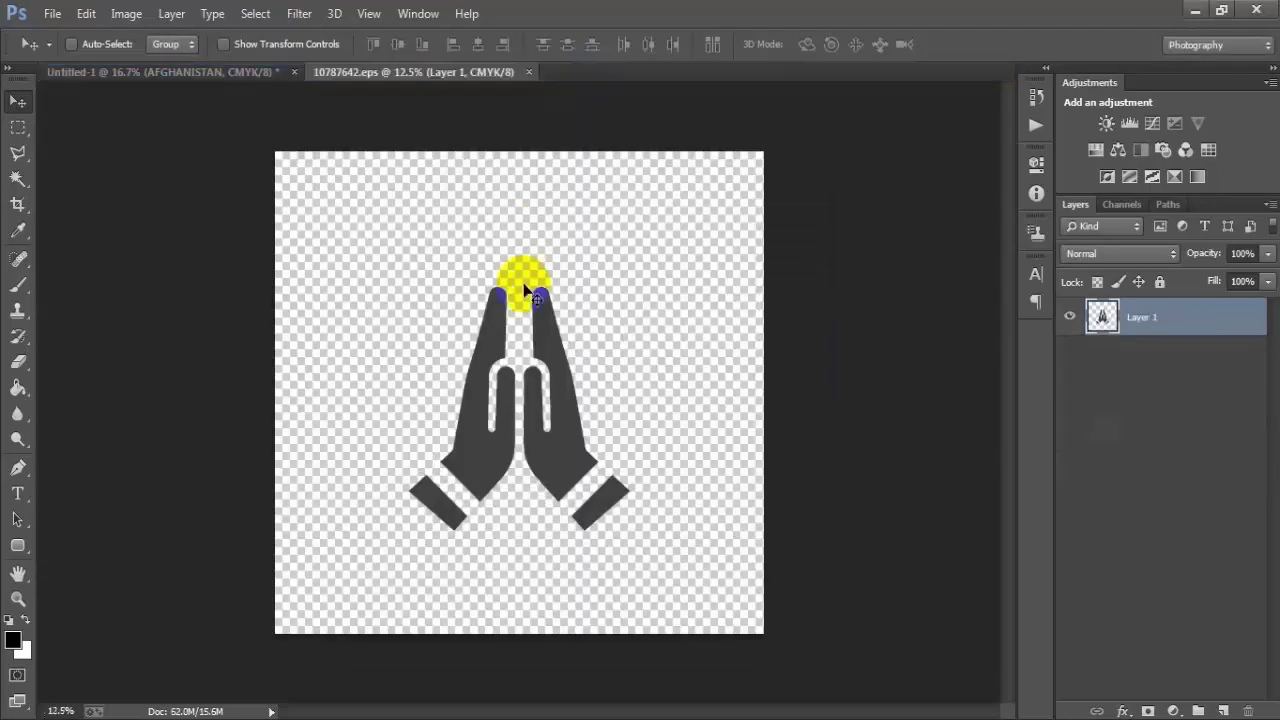
pyautogui.moveTo(524, 290)
pyautogui.mouseDown()
pyautogui.moveTo(192, 60)
pyautogui.moveTo(570, 260)
pyautogui.mouseUp()
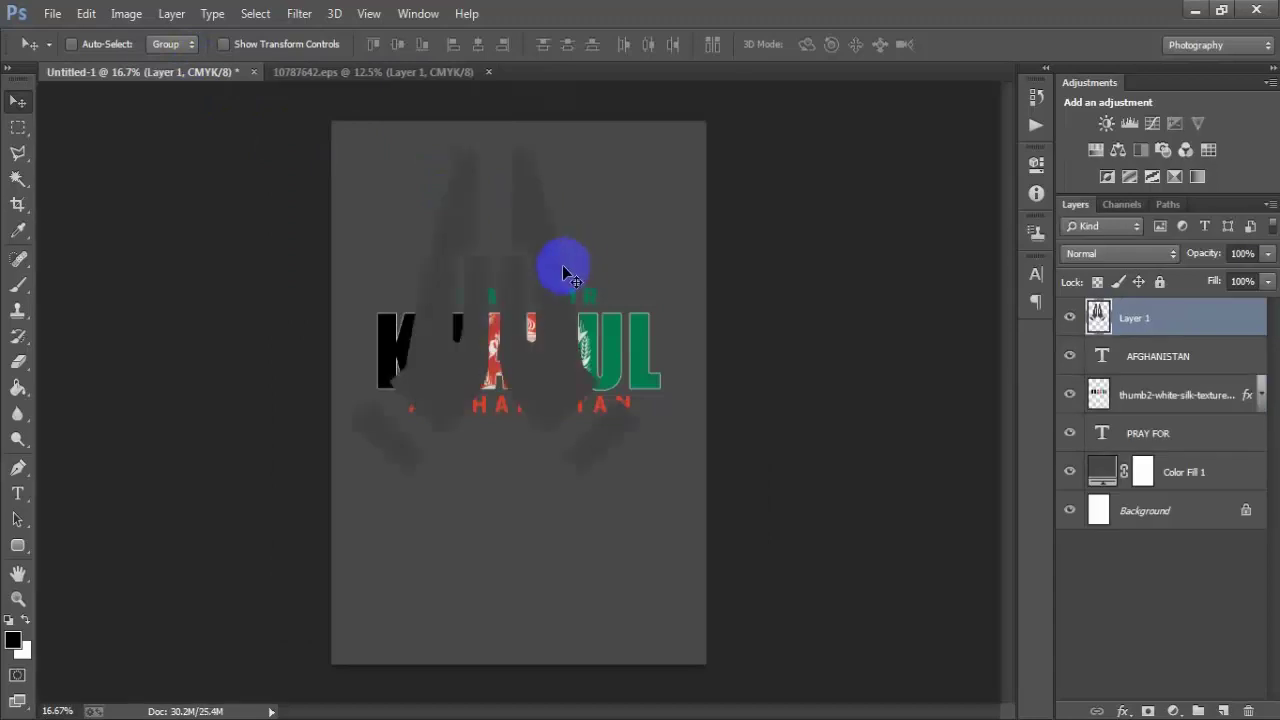
# Step: Scale the praying hands to about 20% and position them just above PRAY FOR
pyautogui.hotkey('ctrl', 't')
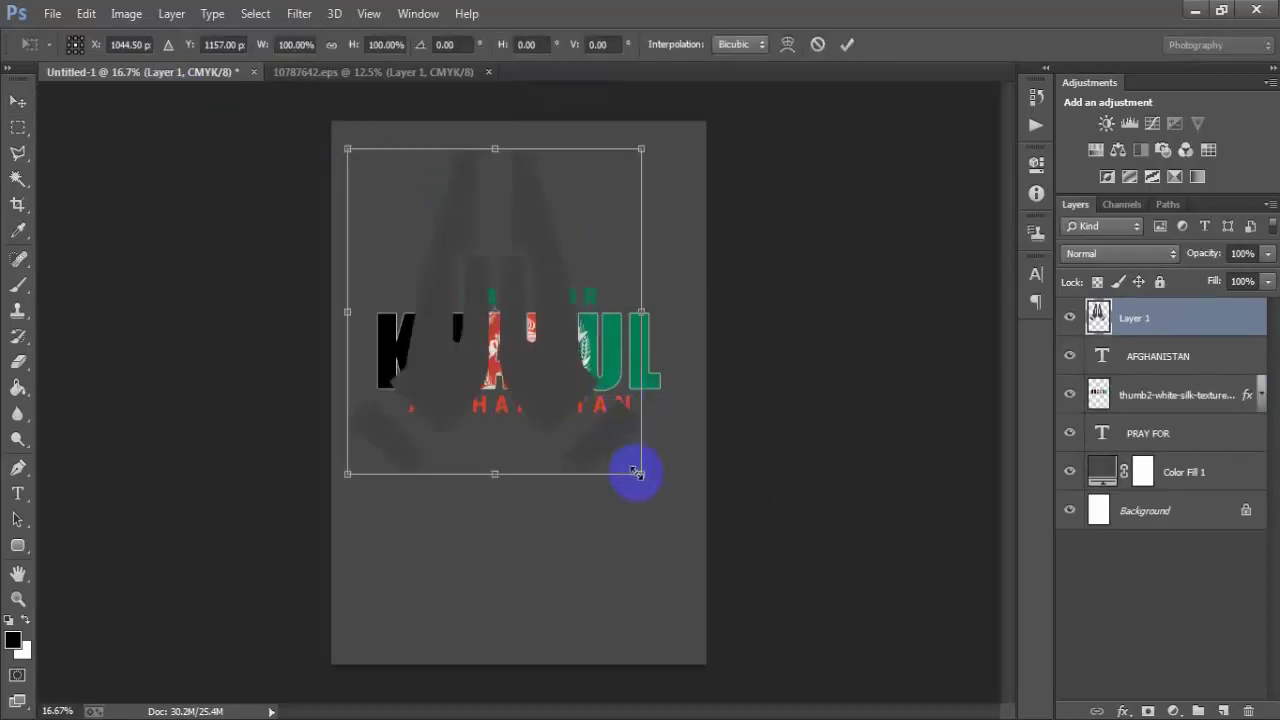
pyautogui.moveTo(641, 473); pyautogui.dragTo(527, 347)
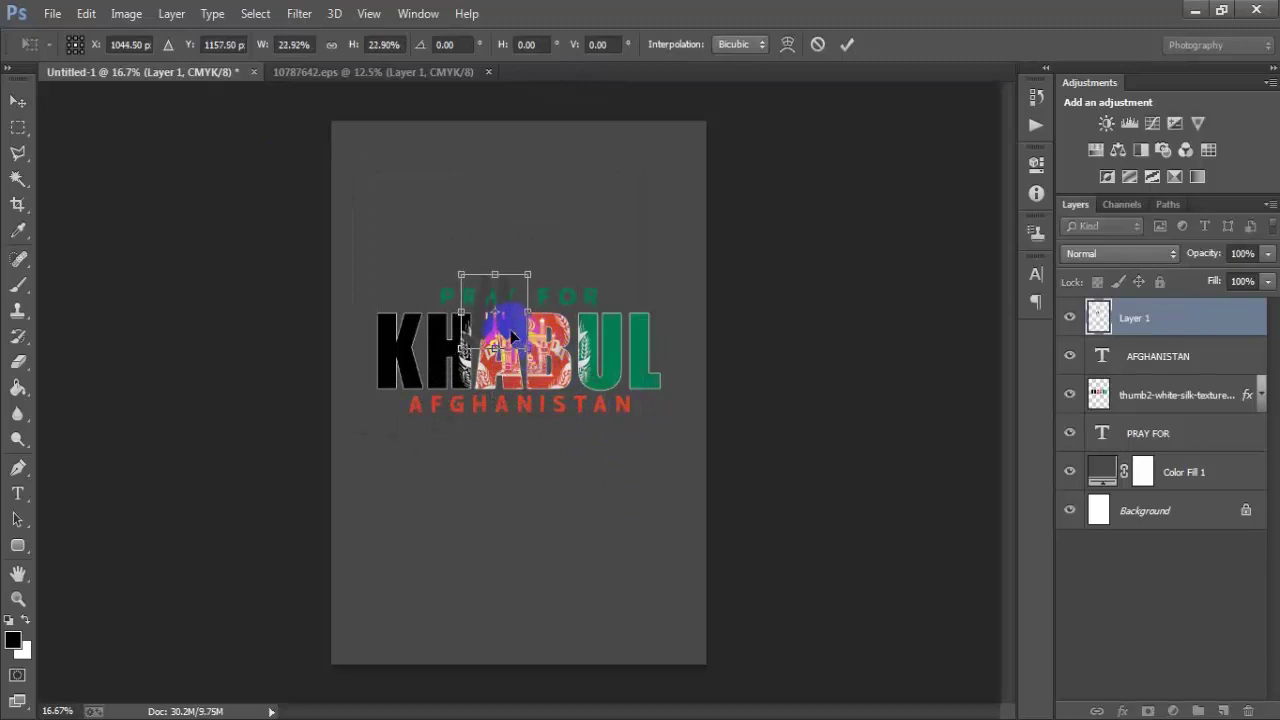
pyautogui.moveTo(512, 336); pyautogui.dragTo(538, 272)
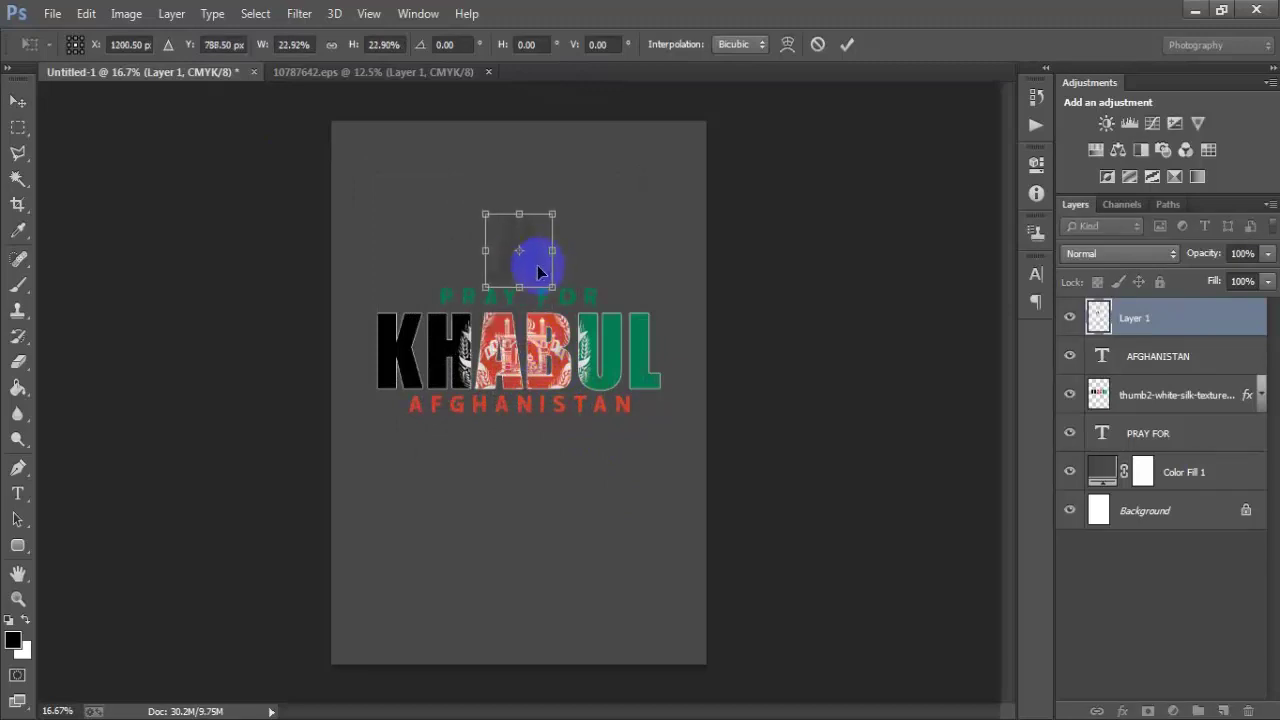
pyautogui.moveTo(556, 290); pyautogui.dragTo(549, 285)
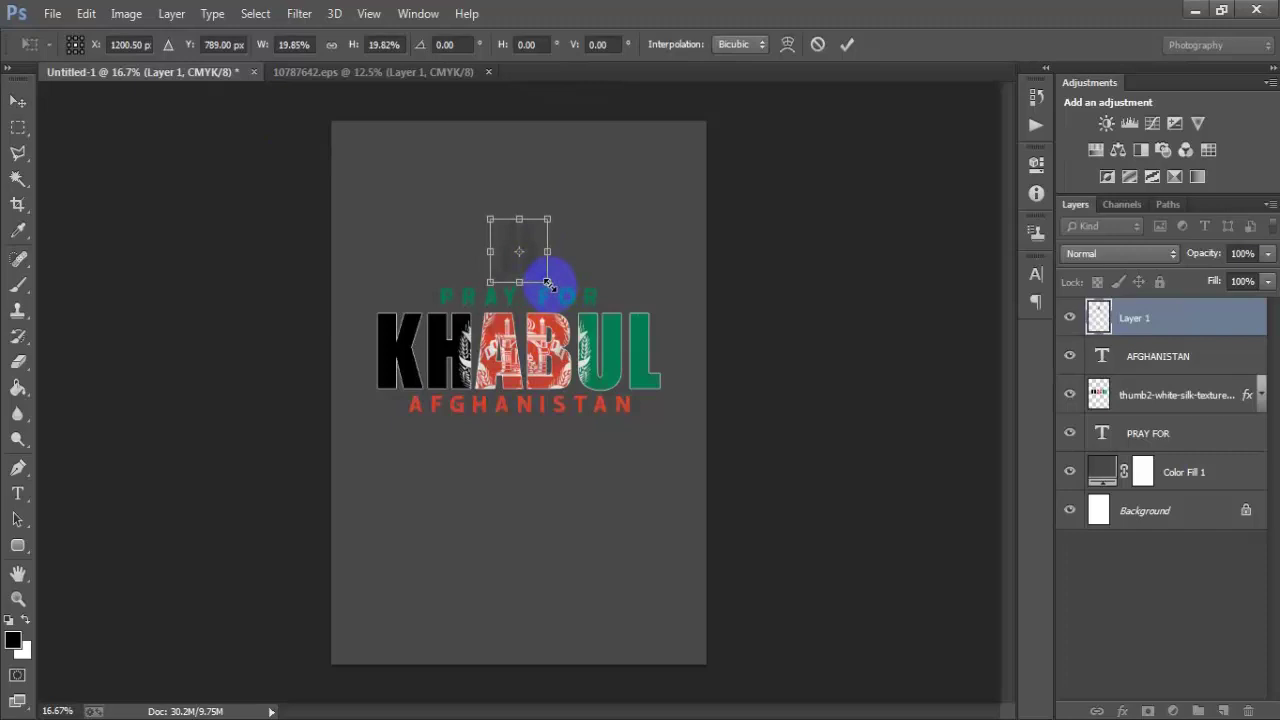
pyautogui.click(846, 44)
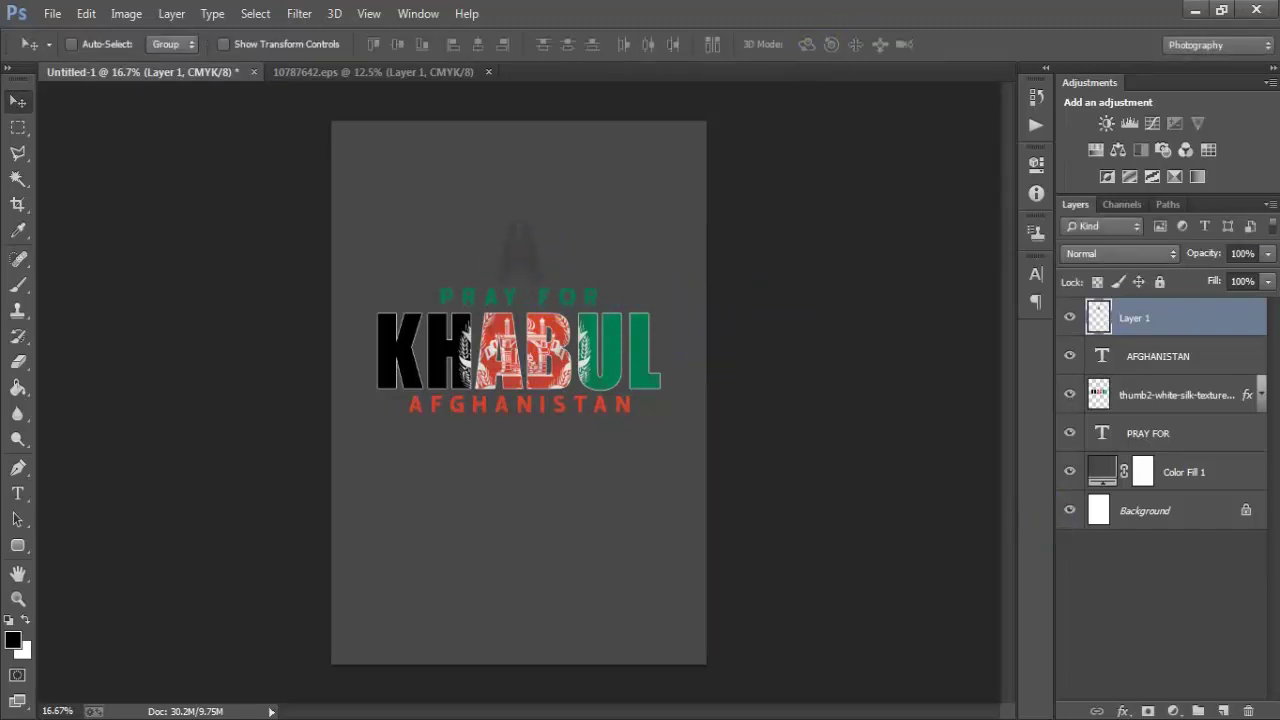
pyautogui.click(1229, 322)
# Step: Make the praying hands white with a white Color Overlay layer style
pyautogui.doubleClick(1229, 322)
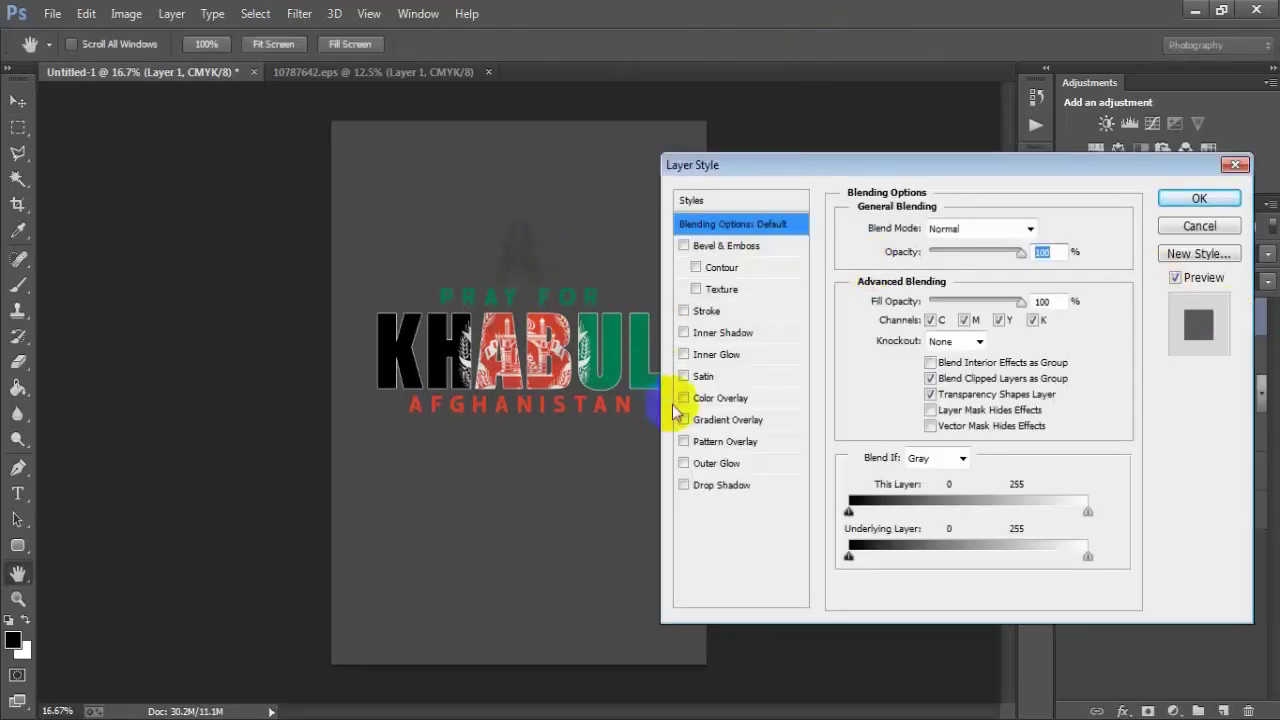
pyautogui.click(752, 399)
pyautogui.click(1043, 228)
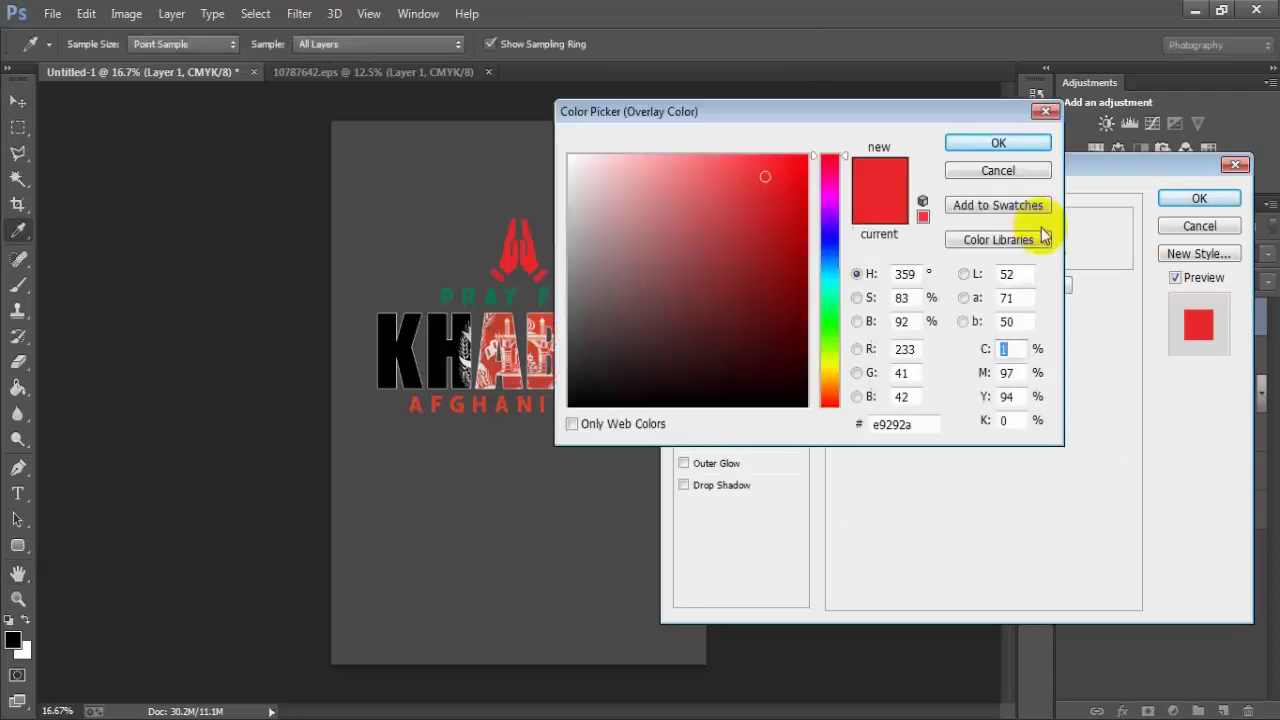
pyautogui.moveTo(807, 263)
pyautogui.mouseDown()
pyautogui.moveTo(663, 257)
pyautogui.moveTo(522, 128)
pyautogui.mouseUp()
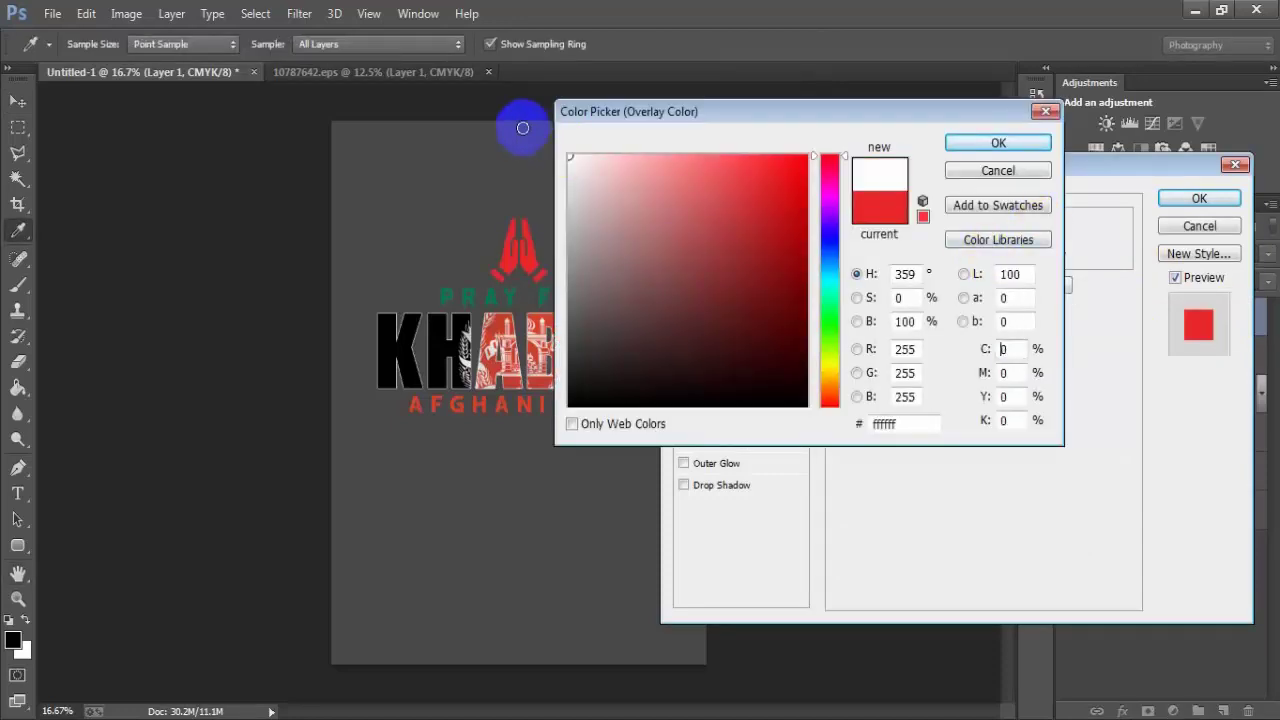
pyautogui.click(998, 143)
pyautogui.click(1199, 198)
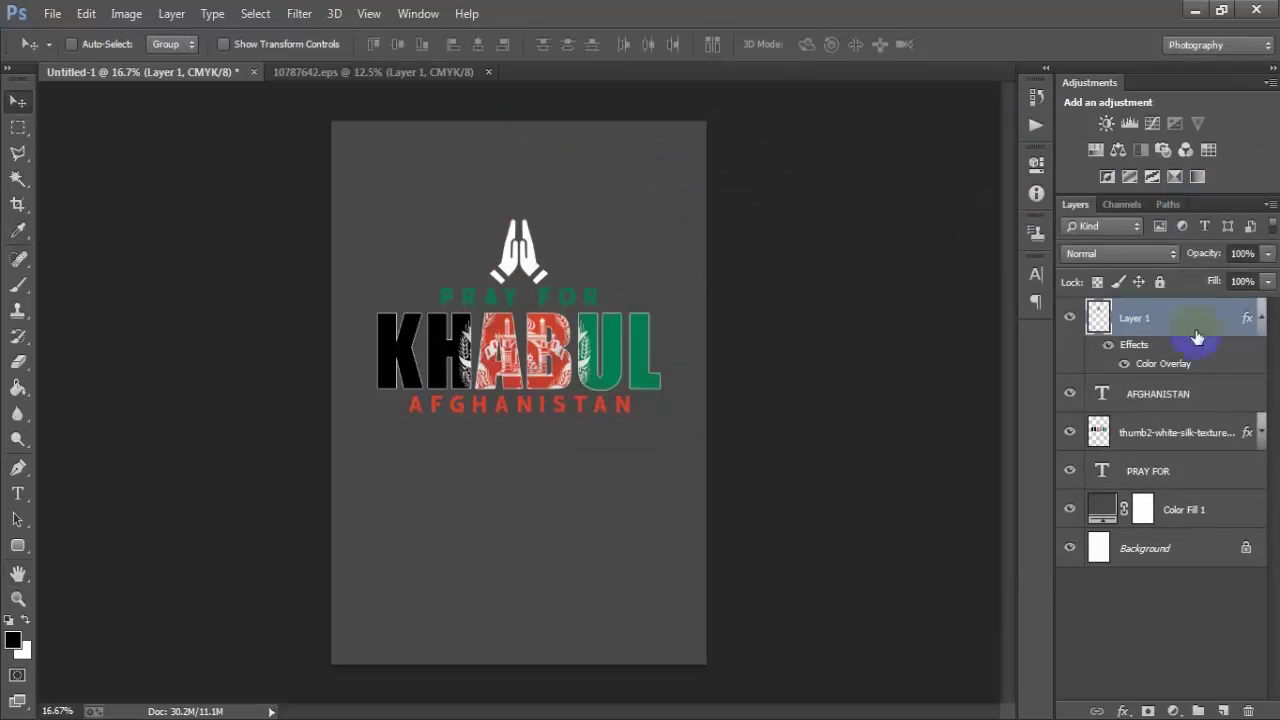
pyautogui.click(1261, 317)
# Step: Centre the hands on the Background, scale them to 75%, and nudge them down
pyautogui.keyDown('ctrl'); pyautogui.click(1197, 513); pyautogui.keyUp('ctrl')
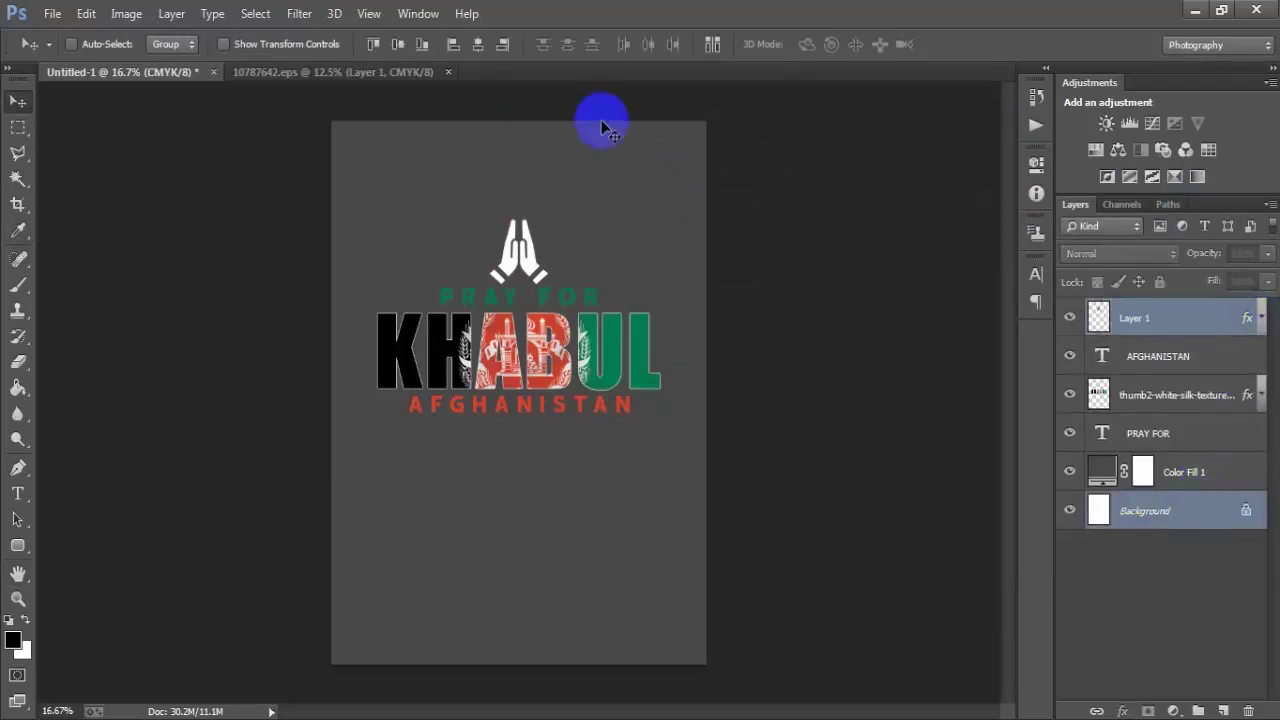
pyautogui.click(1172, 320)
pyautogui.hotkey('ctrl', 't')
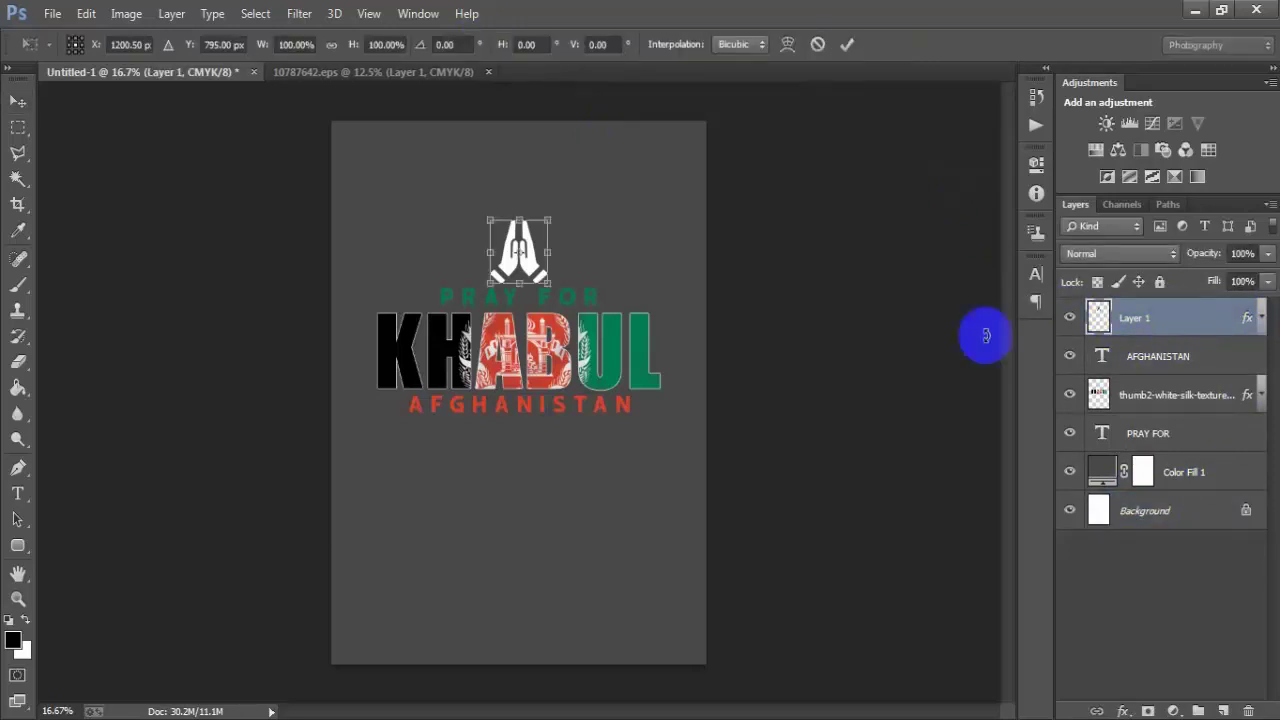
pyautogui.moveTo(549, 283); pyautogui.dragTo(547, 275)
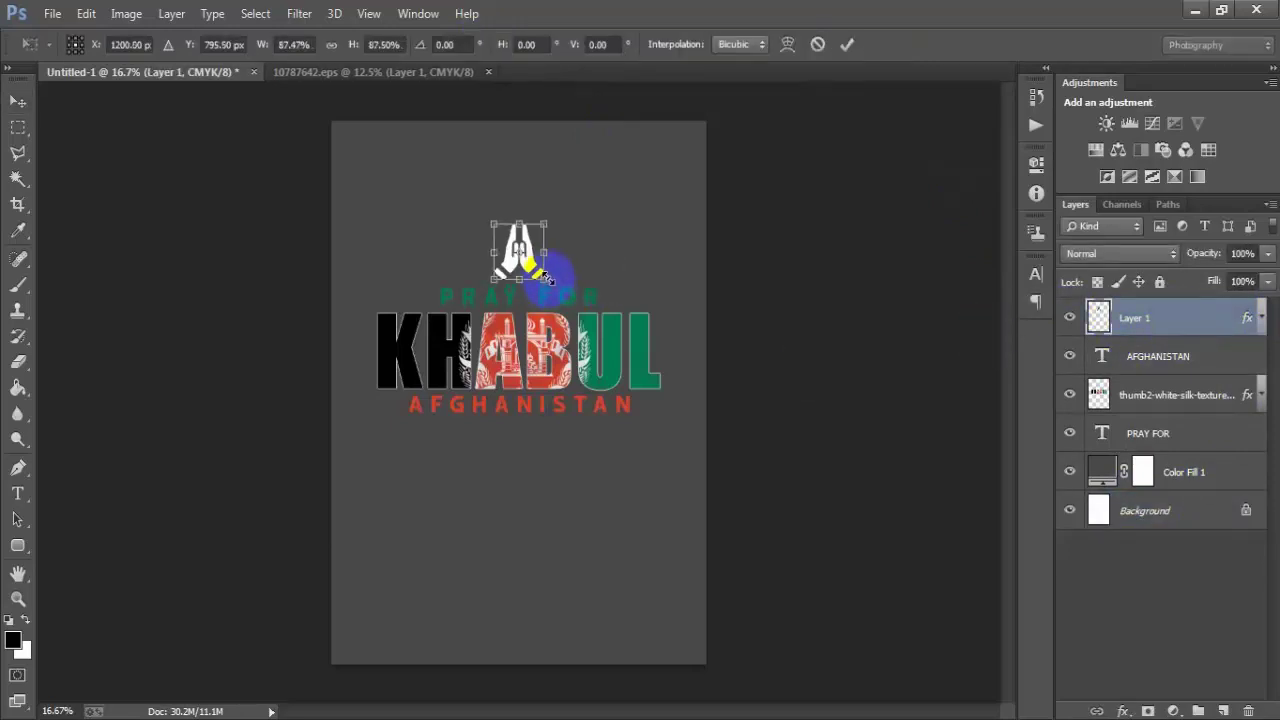
pyautogui.click(847, 44)
pyautogui.hotkey('shift', 'Down')
pyautogui.hotkey('shift', 'Down')
pyautogui.hotkey('shift', 'Down')
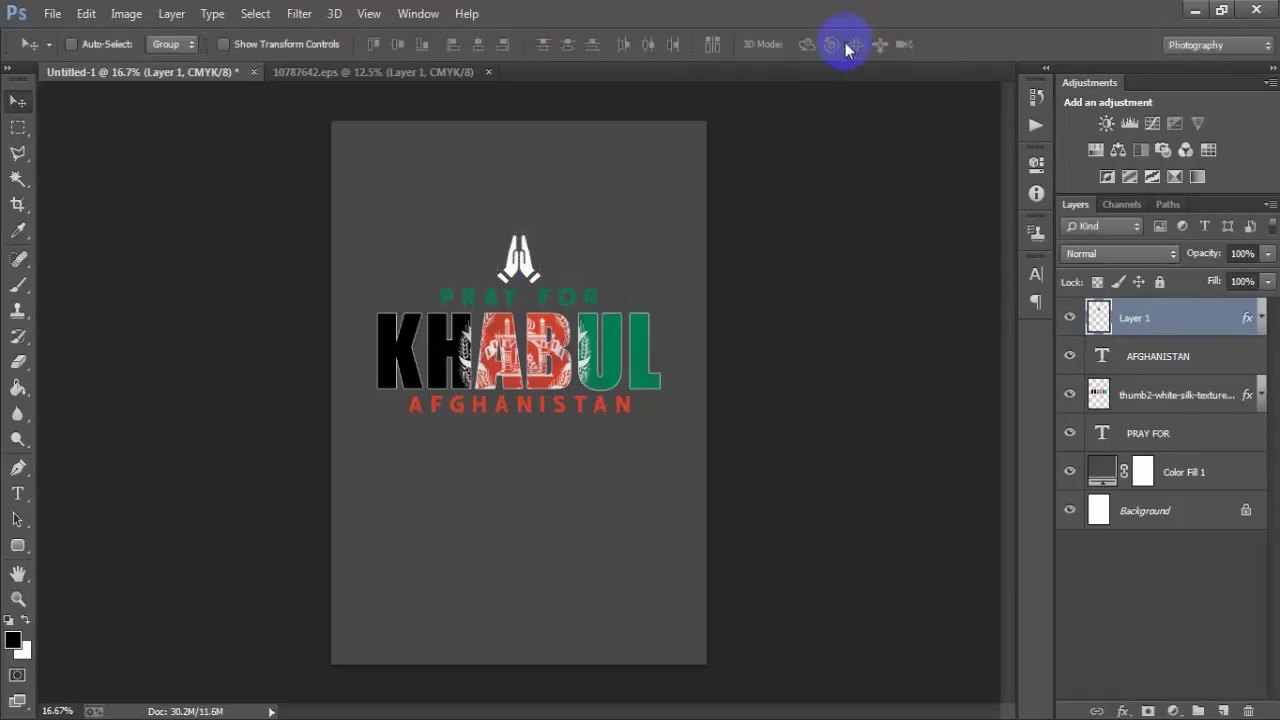
# Step: Group the praying hands and the three text layers into Group 1
pyautogui.keyDown('shift'); pyautogui.click(1180, 433); pyautogui.keyUp('shift')
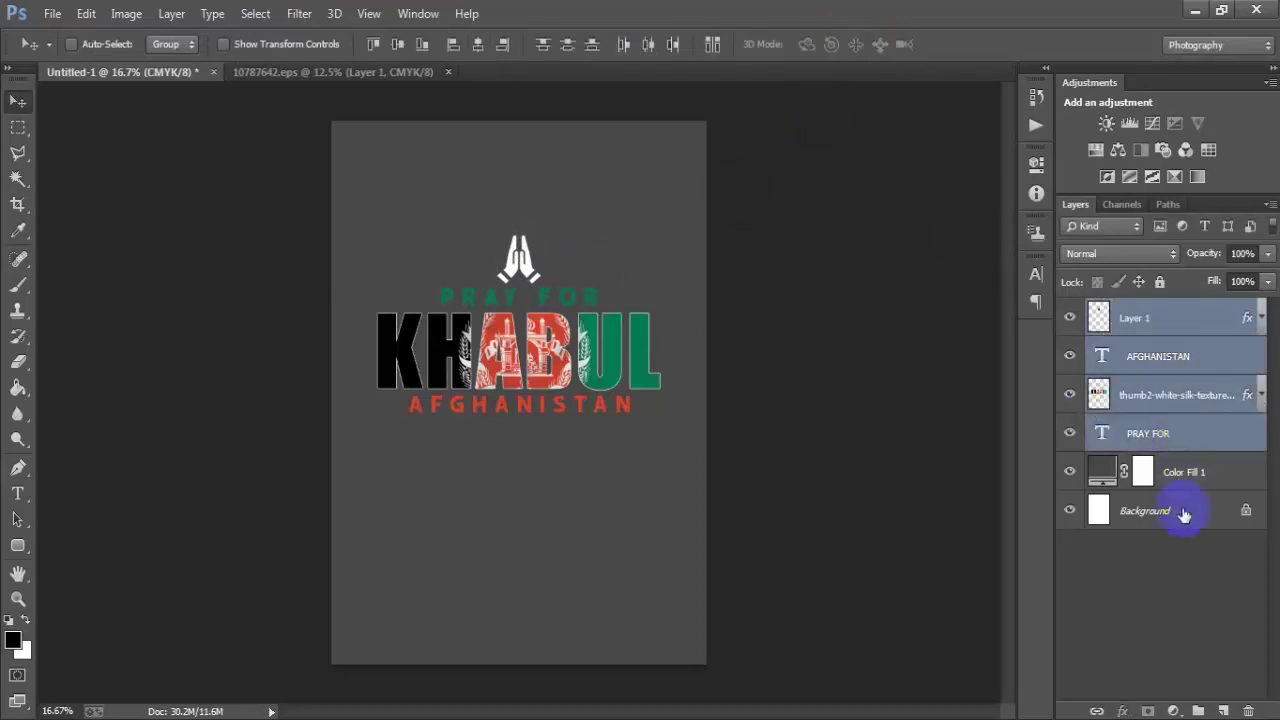
pyautogui.keyDown('ctrl'); pyautogui.click(1183, 514); pyautogui.keyUp('ctrl')
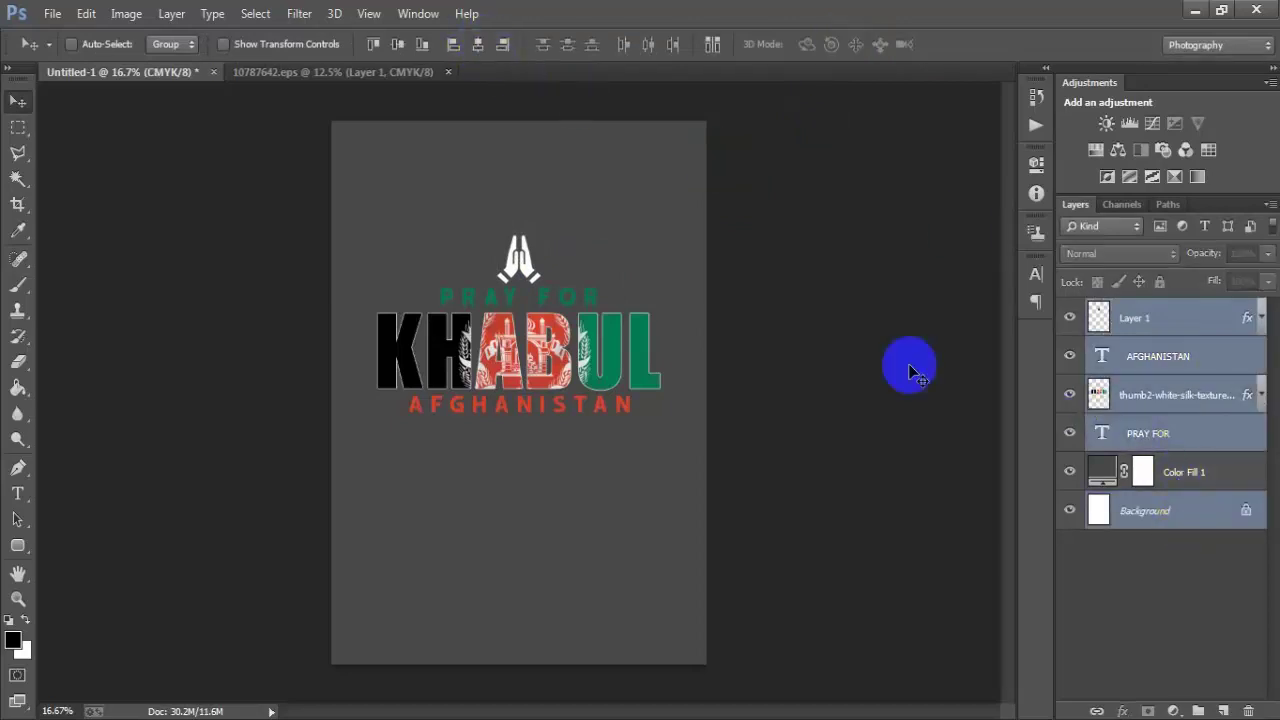
pyautogui.click(1197, 320)
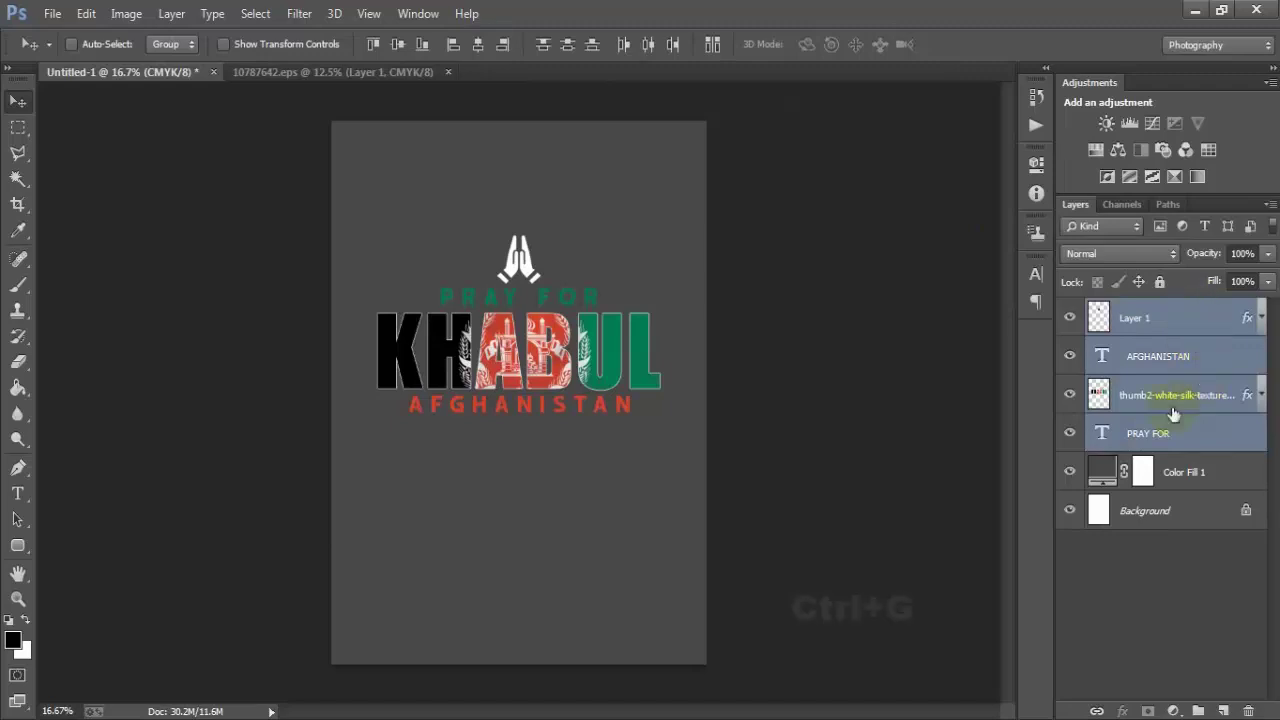
pyautogui.hotkey('ctrl', 'g')
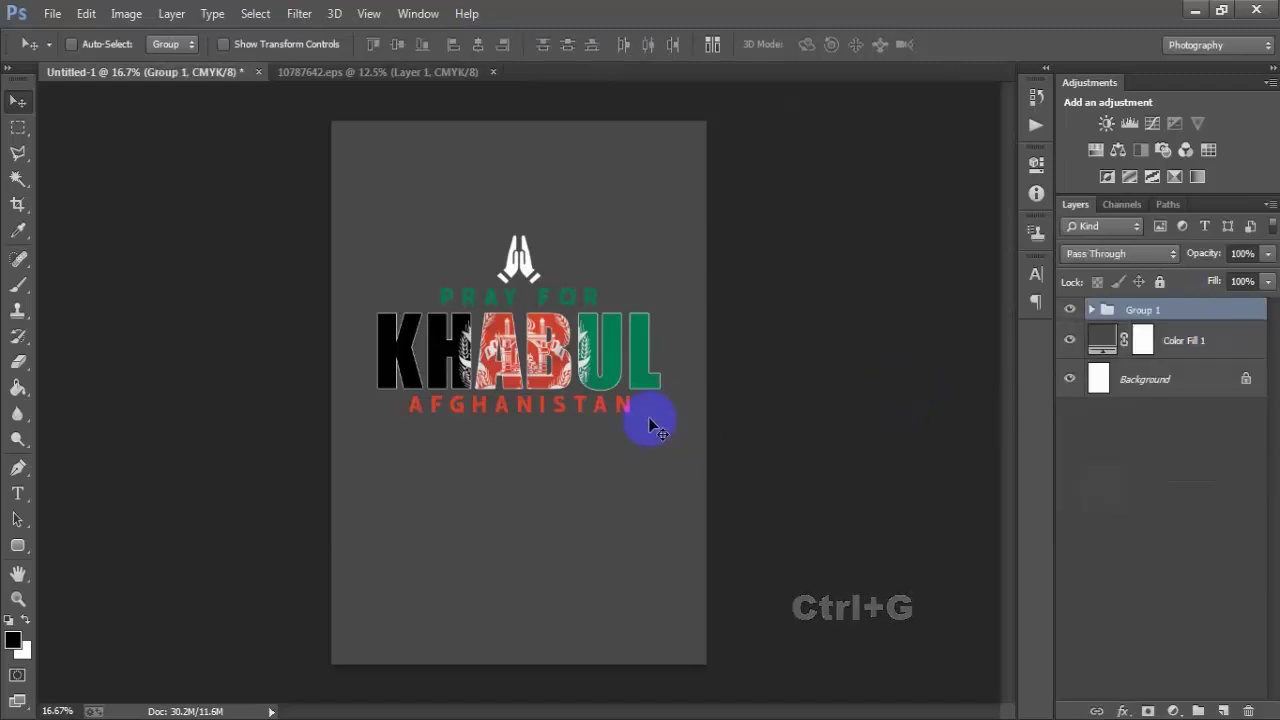
# Step: Scale Group 1 up to about 127%
pyautogui.hotkey('ctrl', 't')
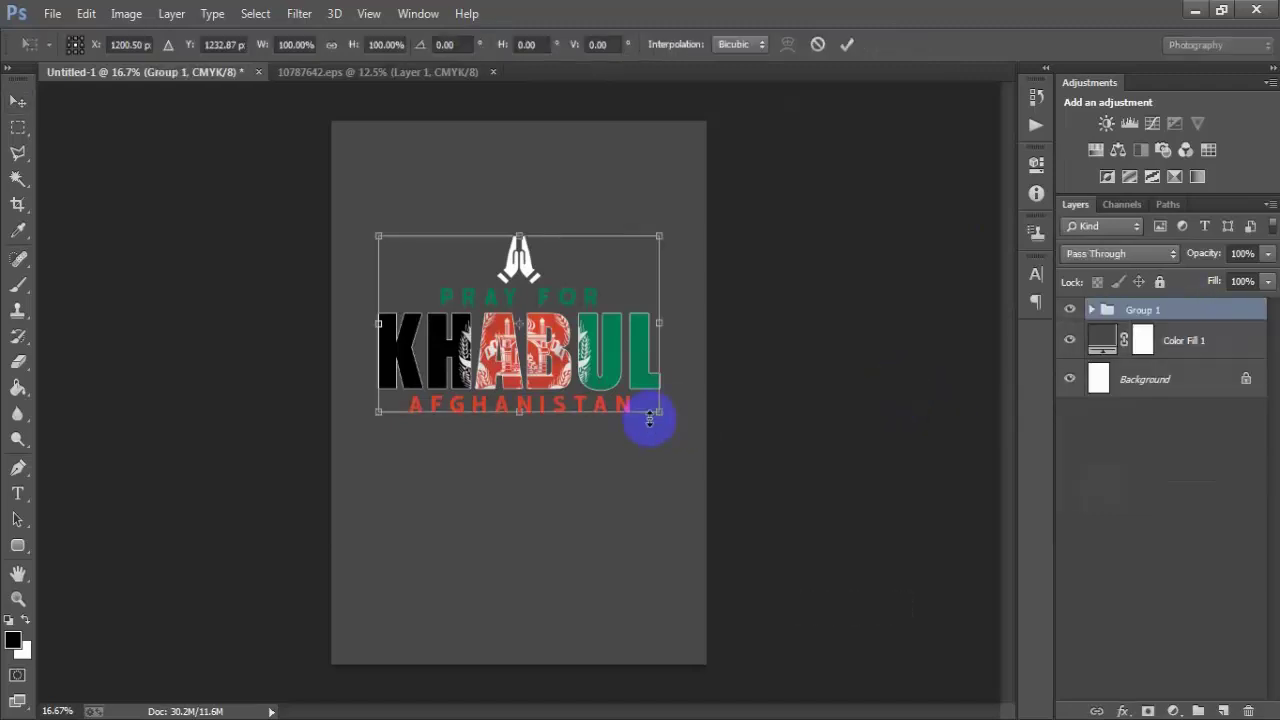
pyautogui.moveTo(657, 416); pyautogui.dragTo(686, 457)
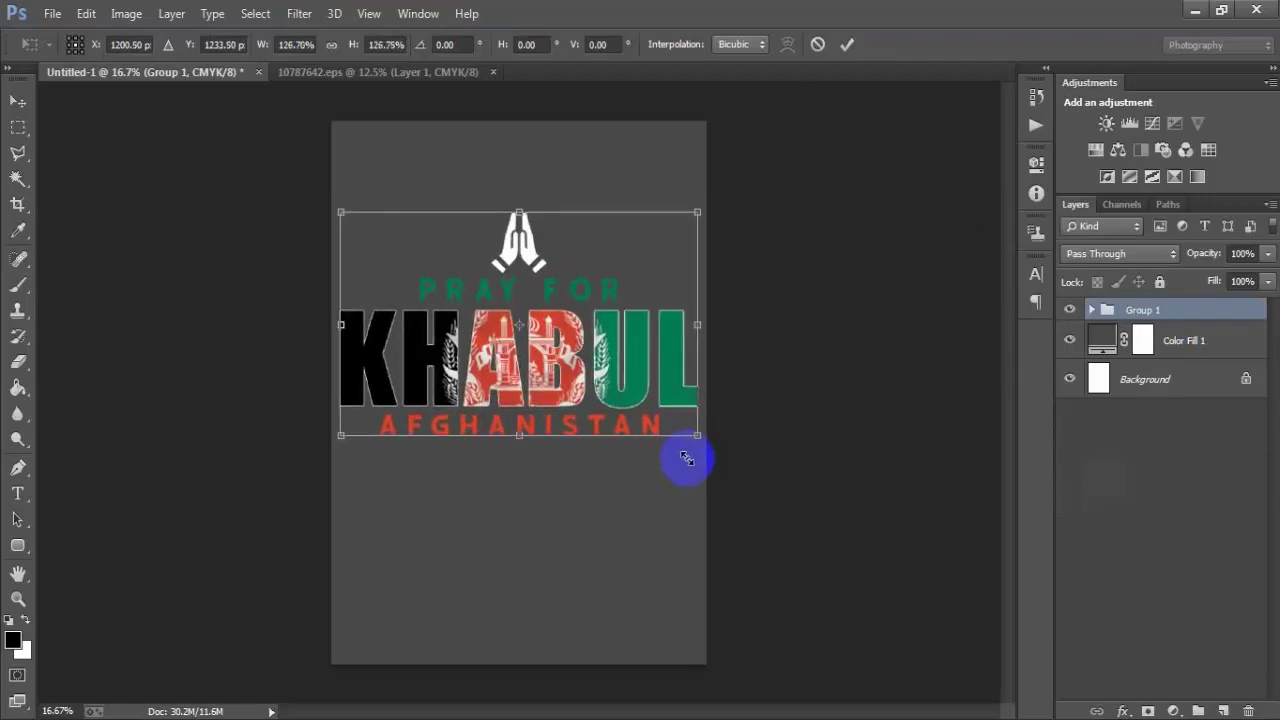
pyautogui.click(846, 45)
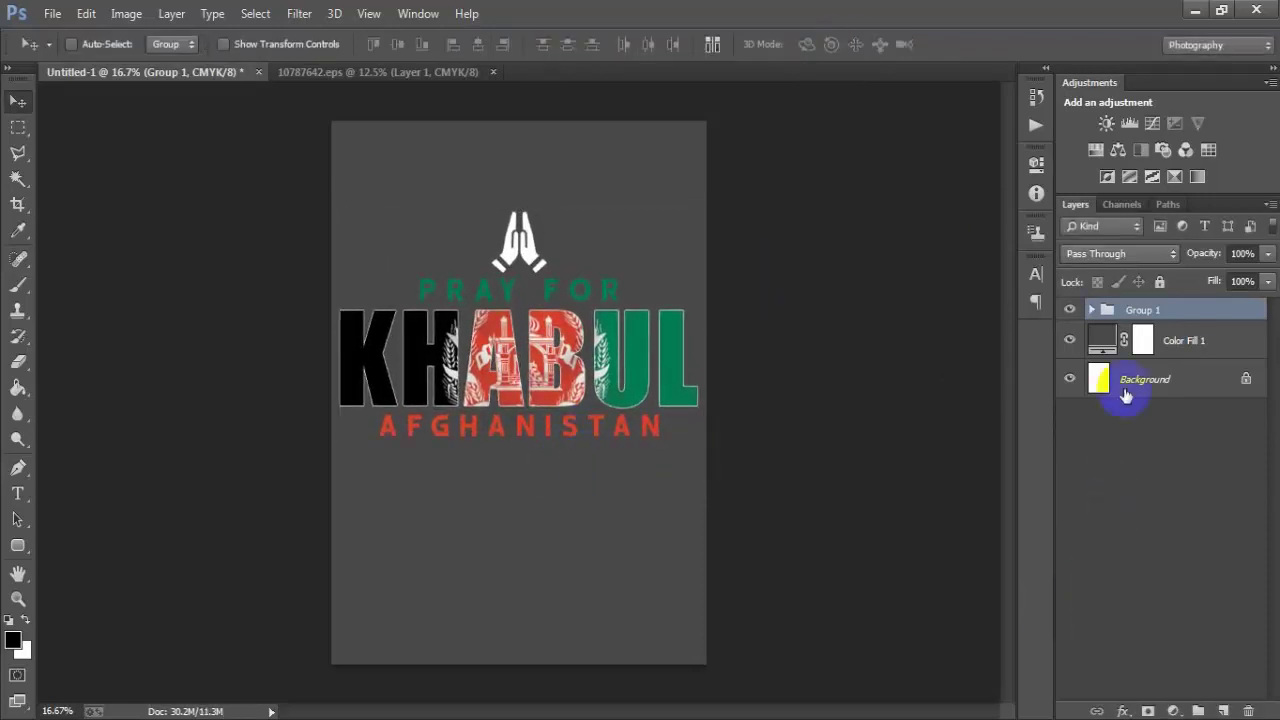
# Step: Change the Color Fill 1 background colour to black
pyautogui.doubleClick(1106, 340)
pyautogui.moveTo(749, 337); pyautogui.dragTo(480, 434)
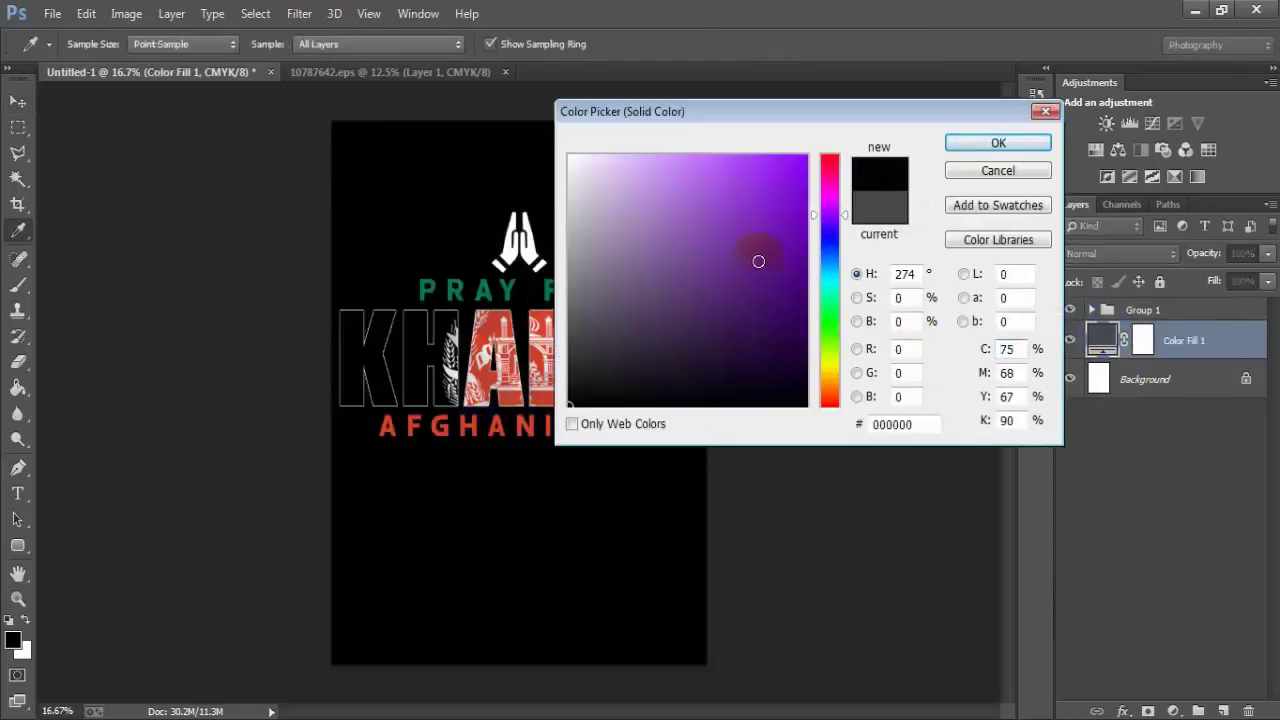
pyautogui.click(1038, 148)
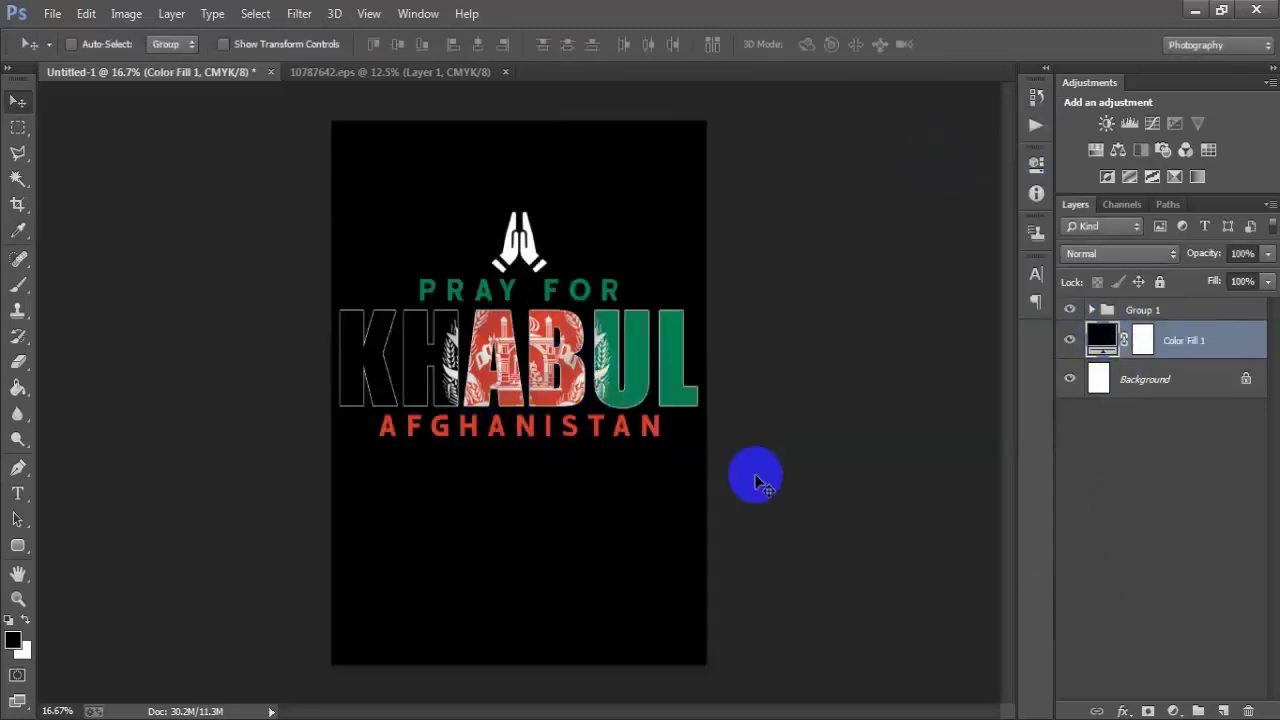
# Step: Adjust the Stroke size of the white outline on the KHABUL texture layer
pyautogui.doubleClick(1115, 333)
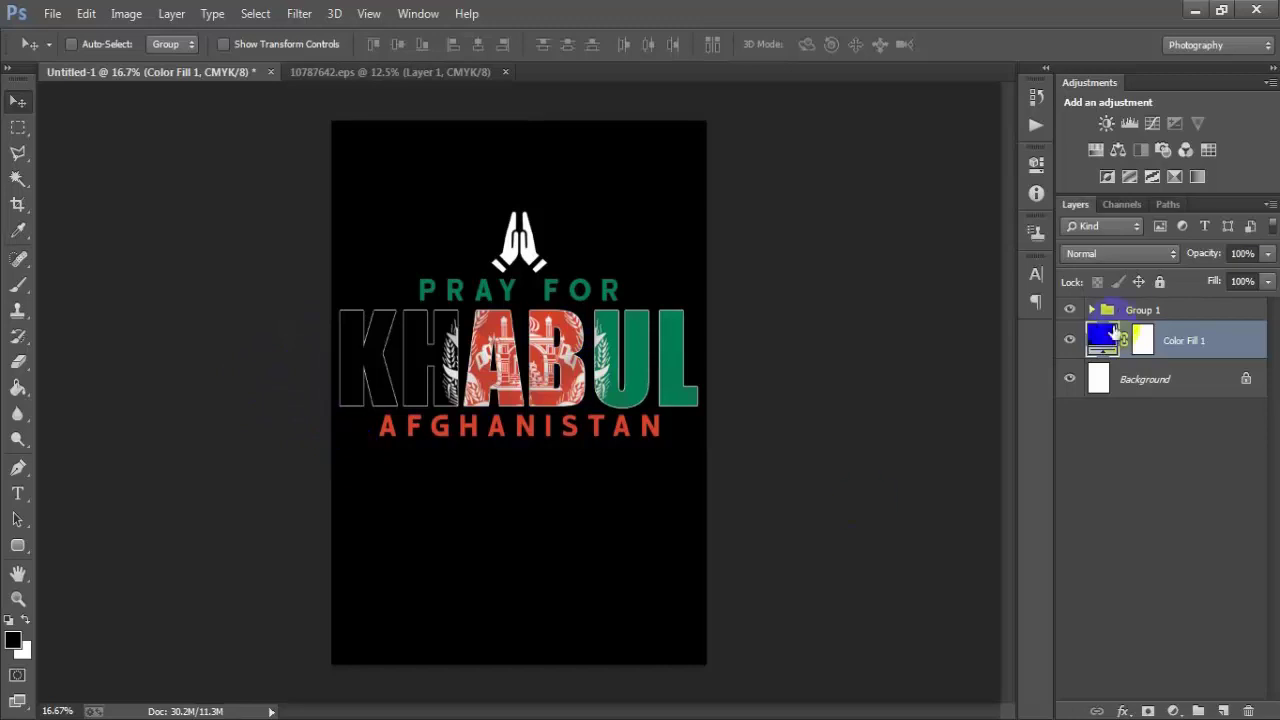
pyautogui.click(1093, 310)
pyautogui.click(1230, 420)
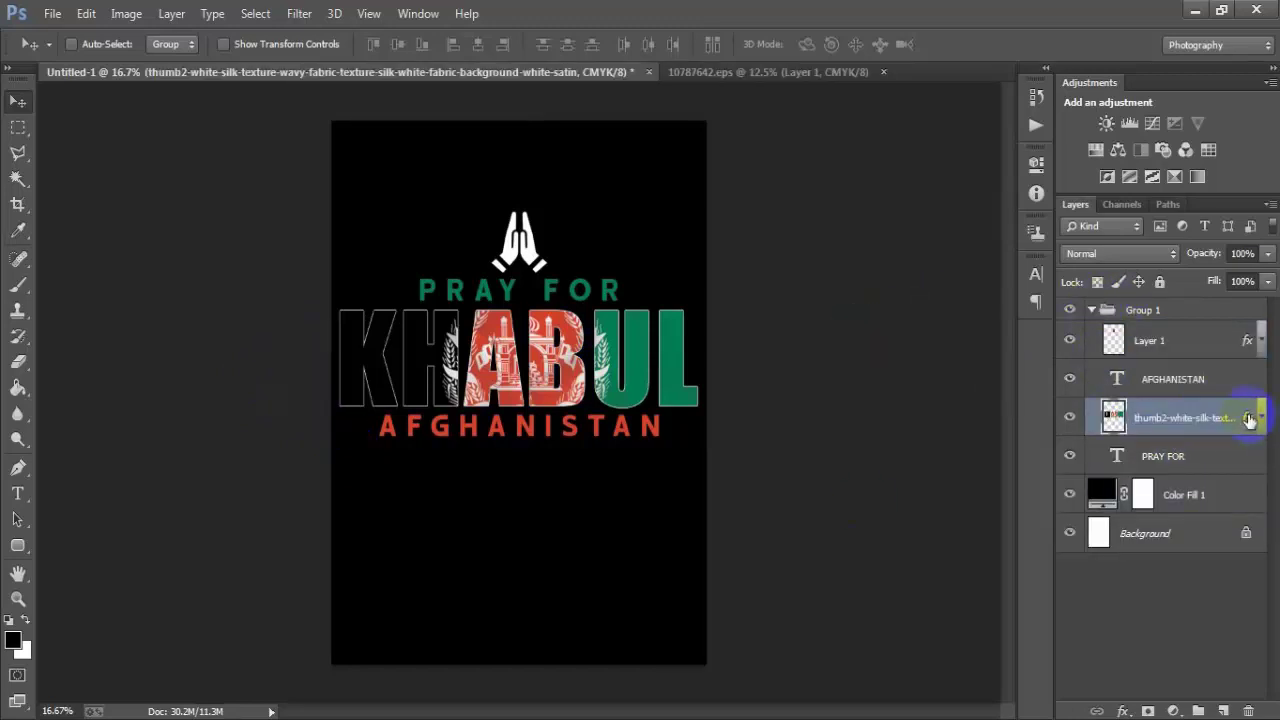
pyautogui.doubleClick(1249, 420)
pyautogui.click(700, 311)
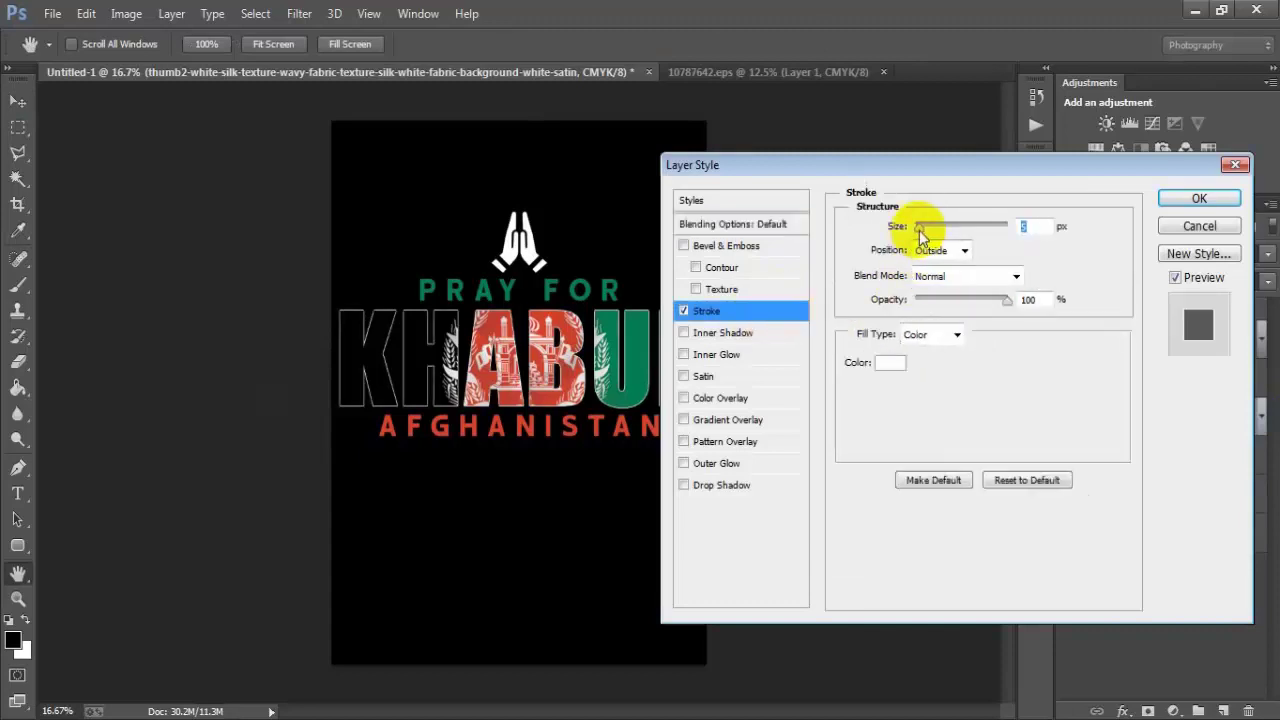
pyautogui.moveTo(921, 233); pyautogui.dragTo(922, 233)
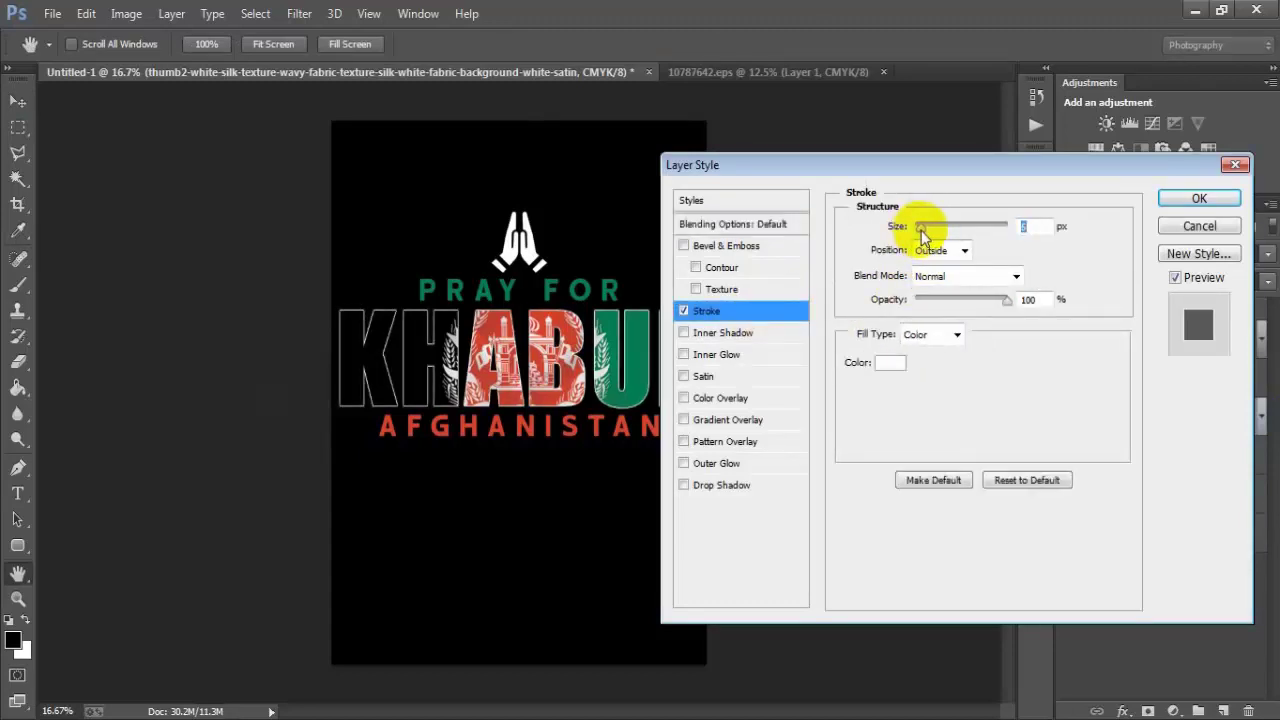
pyautogui.click(643, 514)
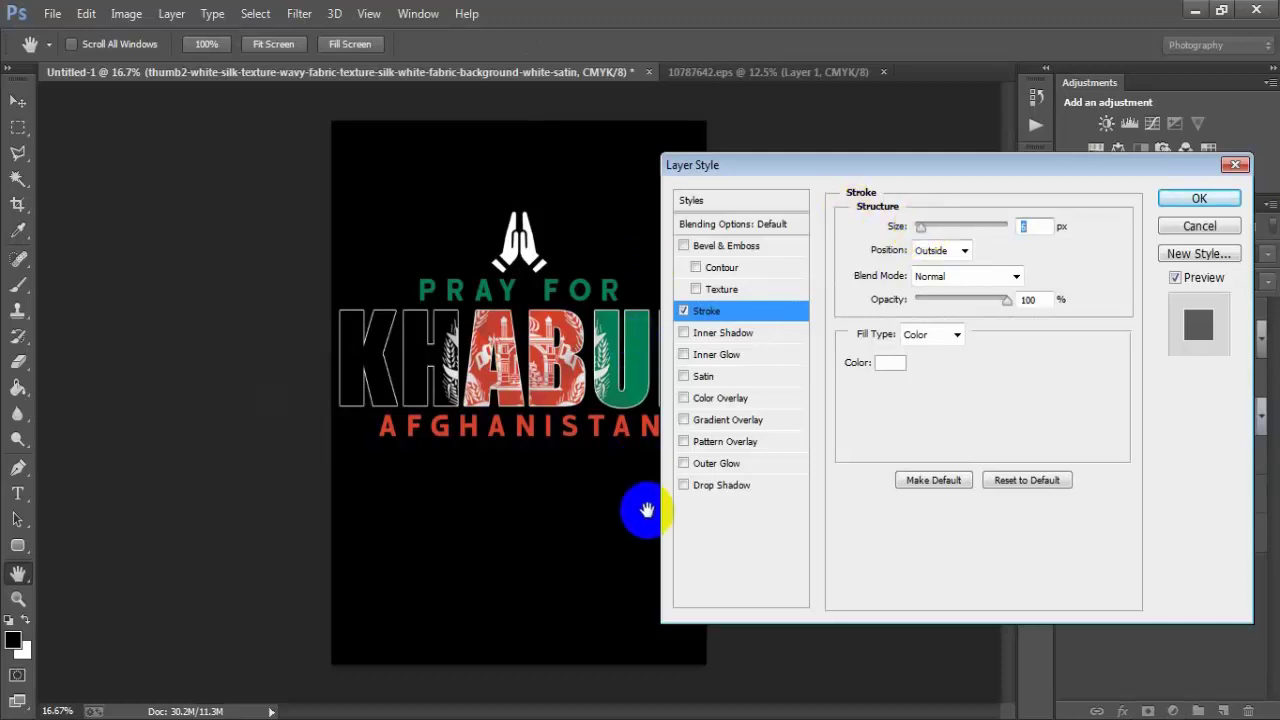
pyautogui.click(1222, 199)
pyautogui.click(1093, 311)
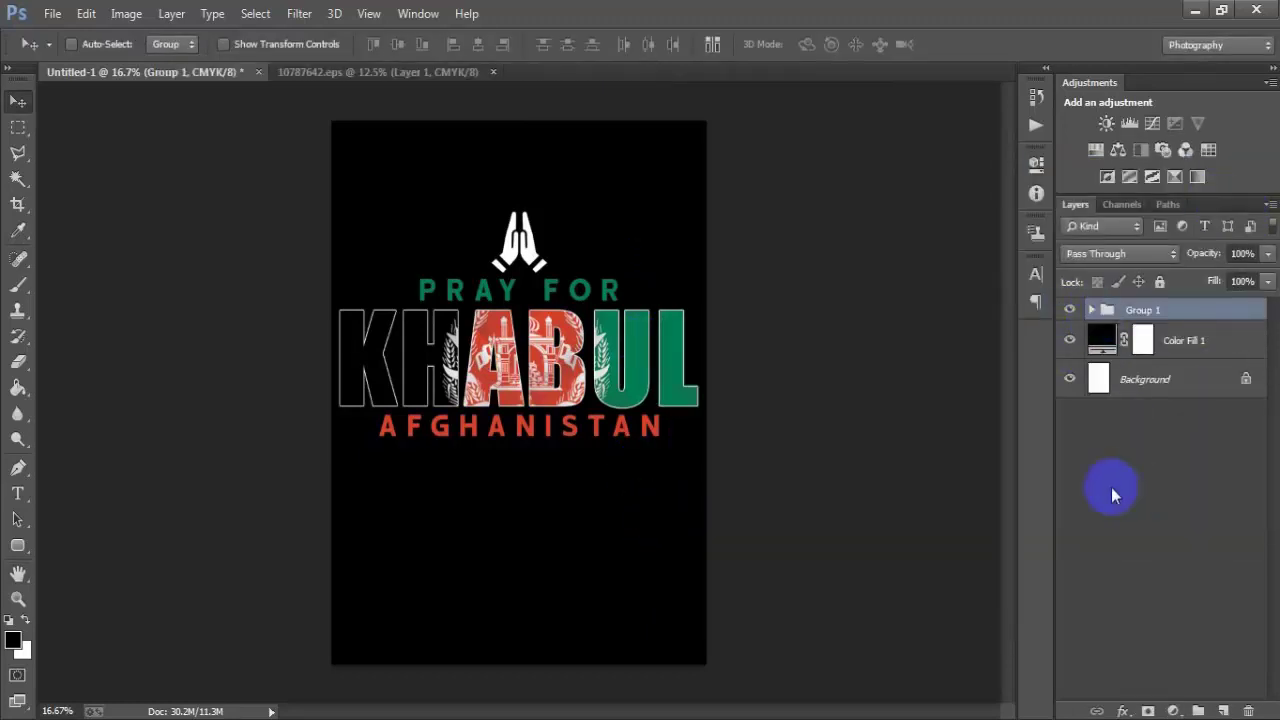
# Step: Hide the background fill and Save for Web as a transparent PNG-24 named 's'
pyautogui.click(1070, 341)
pyautogui.hotkey('shift', 'ctrl', 'alt', 's')
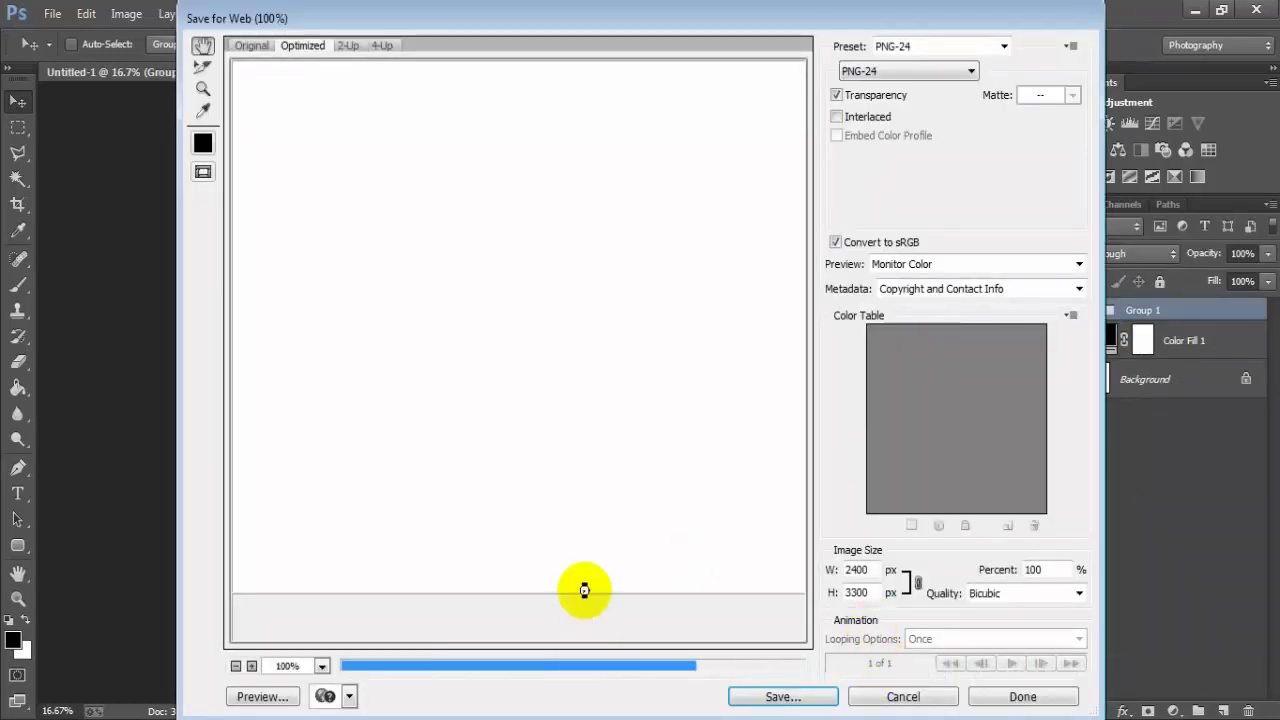
pyautogui.moveTo(657, 494)
pyautogui.mouseDown()
pyautogui.moveTo(683, 416)
pyautogui.moveTo(611, 434)
pyautogui.mouseUp()
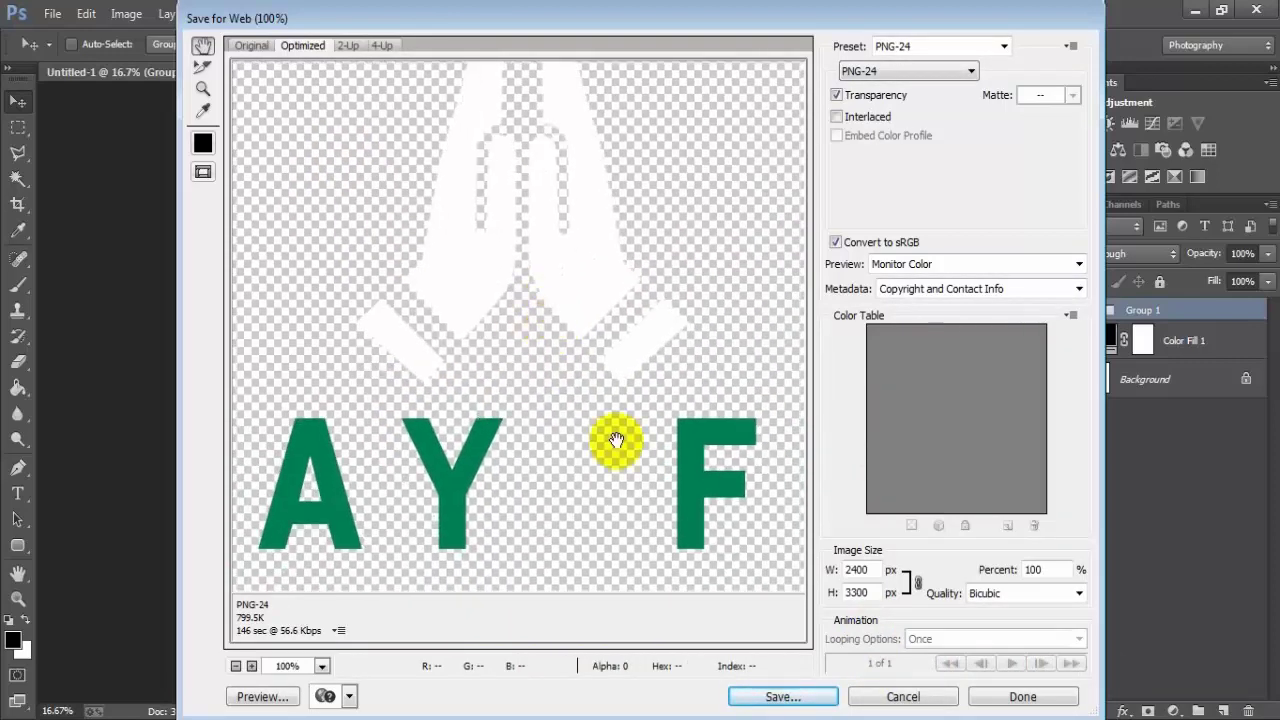
pyautogui.click(900, 75)
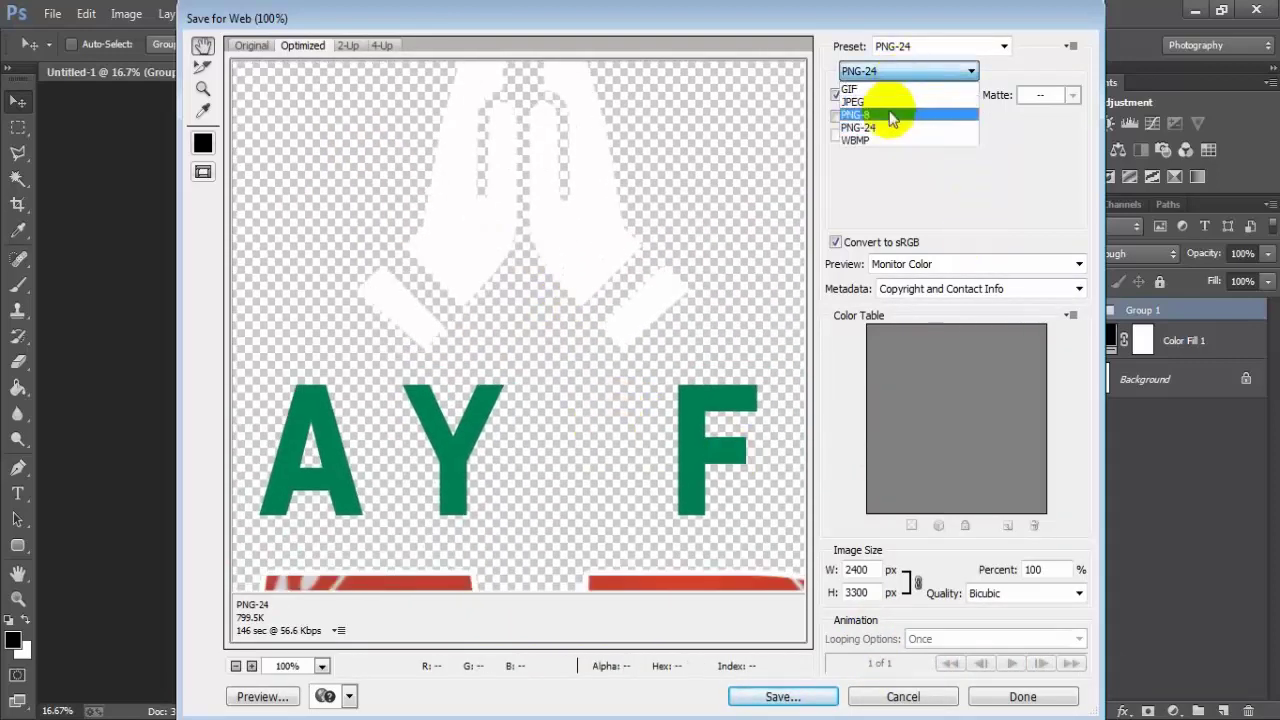
pyautogui.click(890, 126)
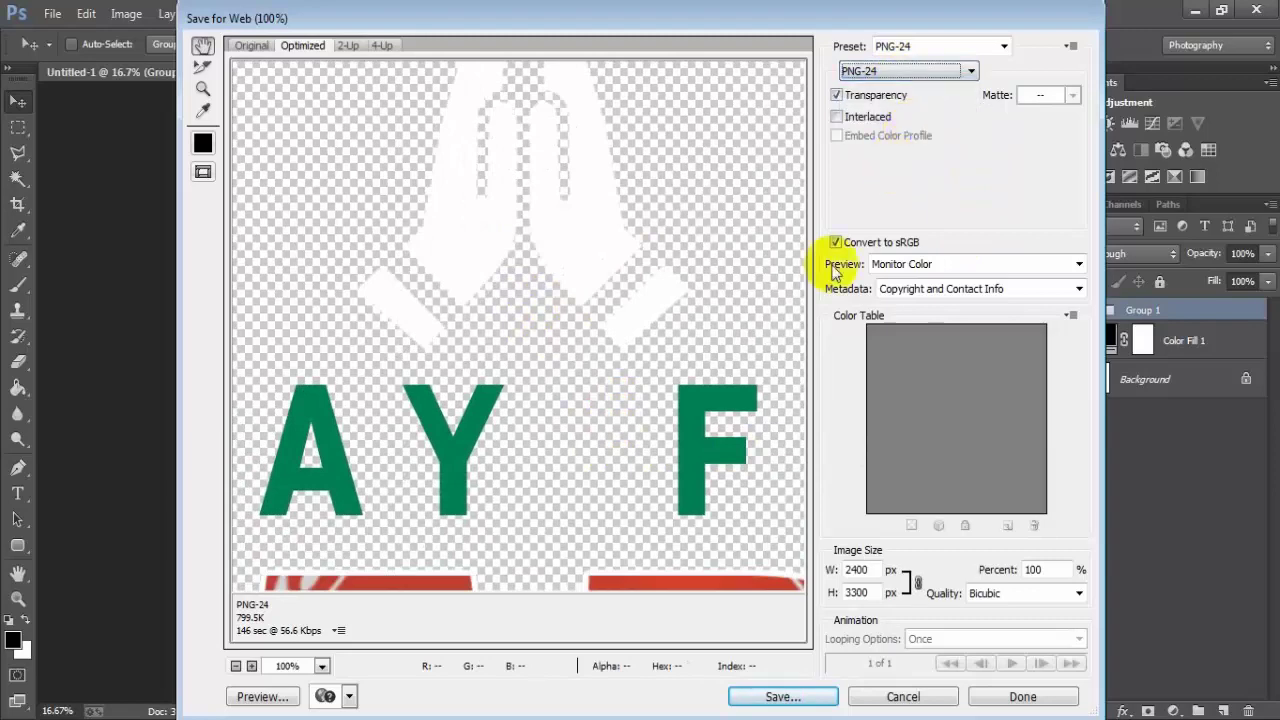
pyautogui.click(805, 696)
pyautogui.write('s')
pyautogui.click(660, 396)
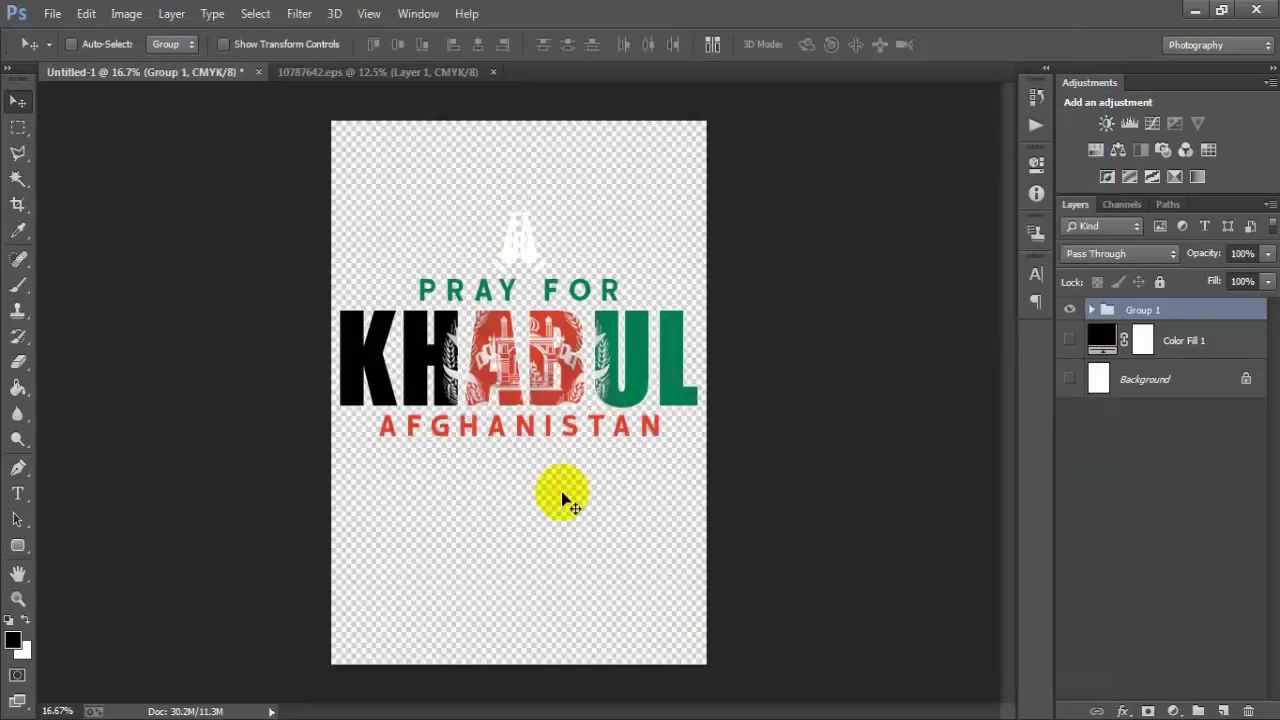
# Step: Show the Background and Color Fill 1 layers and recolour the fill to dark teal #001416
pyautogui.click(1069, 379)
pyautogui.click(1069, 340)
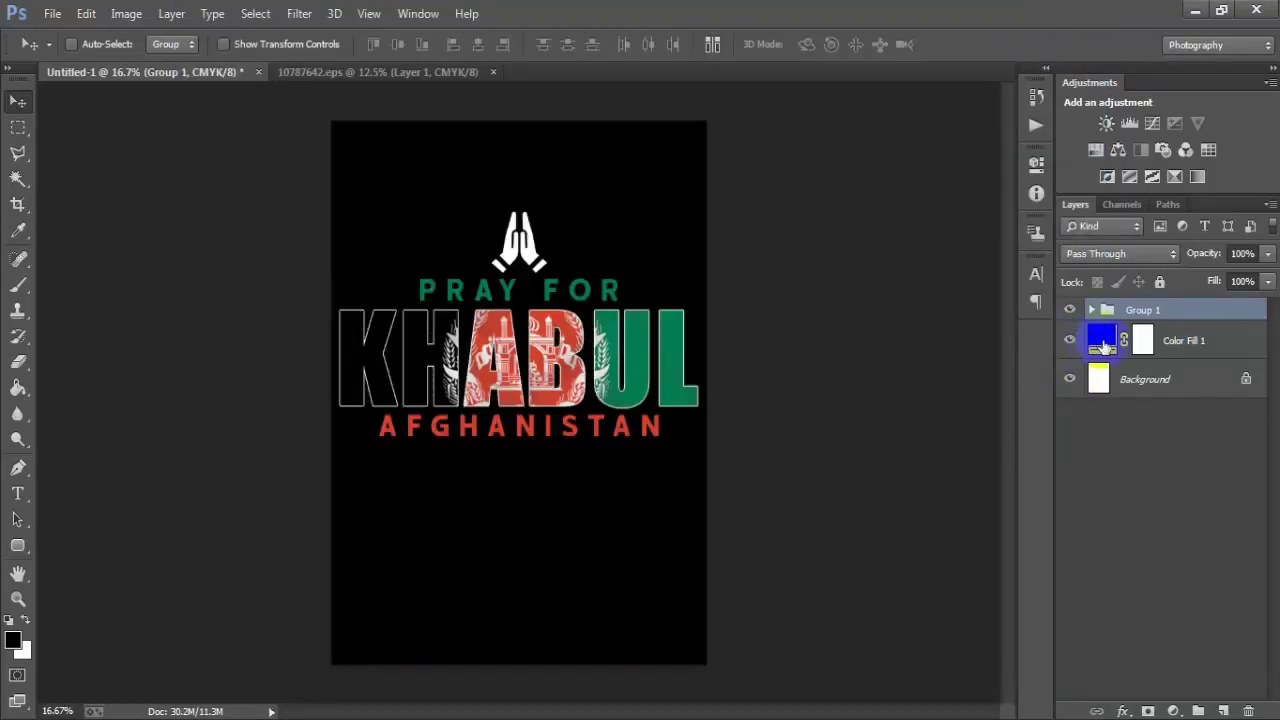
pyautogui.doubleClick(1101, 340)
pyautogui.click(759, 329)
pyautogui.moveTo(759, 329)
pyautogui.mouseDown()
pyautogui.moveTo(769, 274)
pyautogui.moveTo(804, 377)
pyautogui.mouseUp()
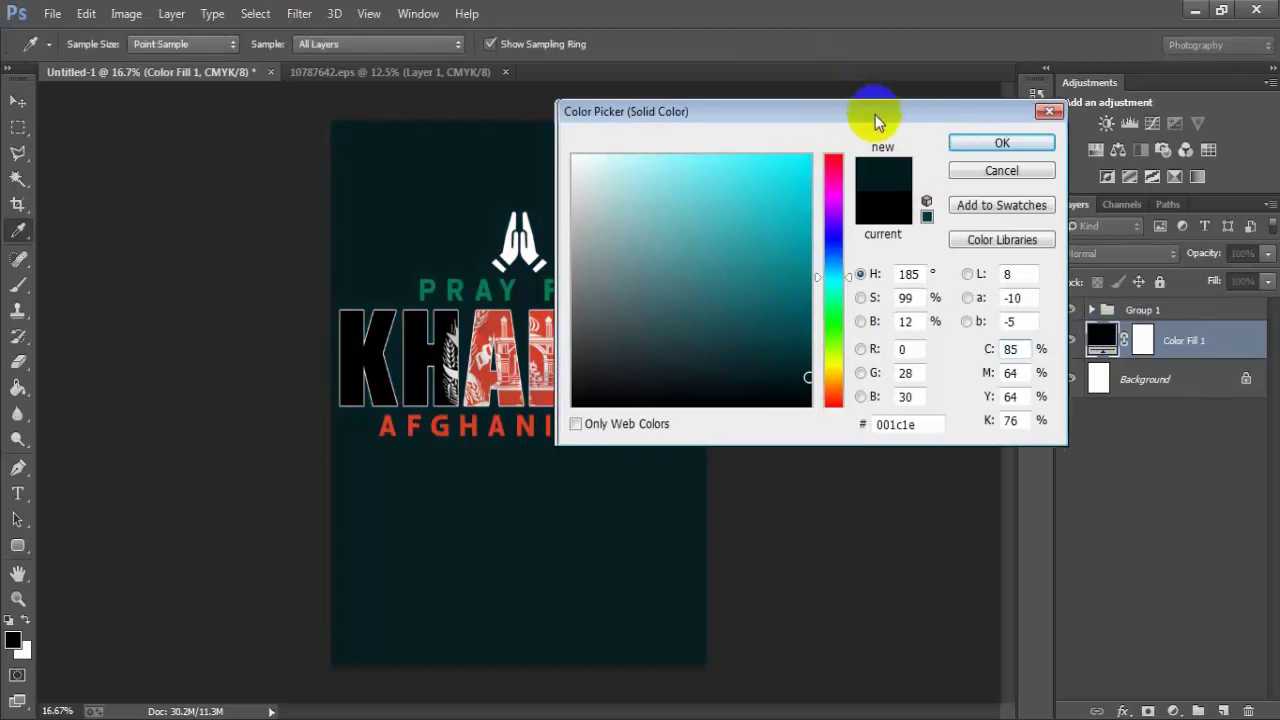
pyautogui.moveTo(871, 114); pyautogui.dragTo(991, 116)
pyautogui.click(894, 351)
pyautogui.moveTo(894, 351); pyautogui.dragTo(936, 395)
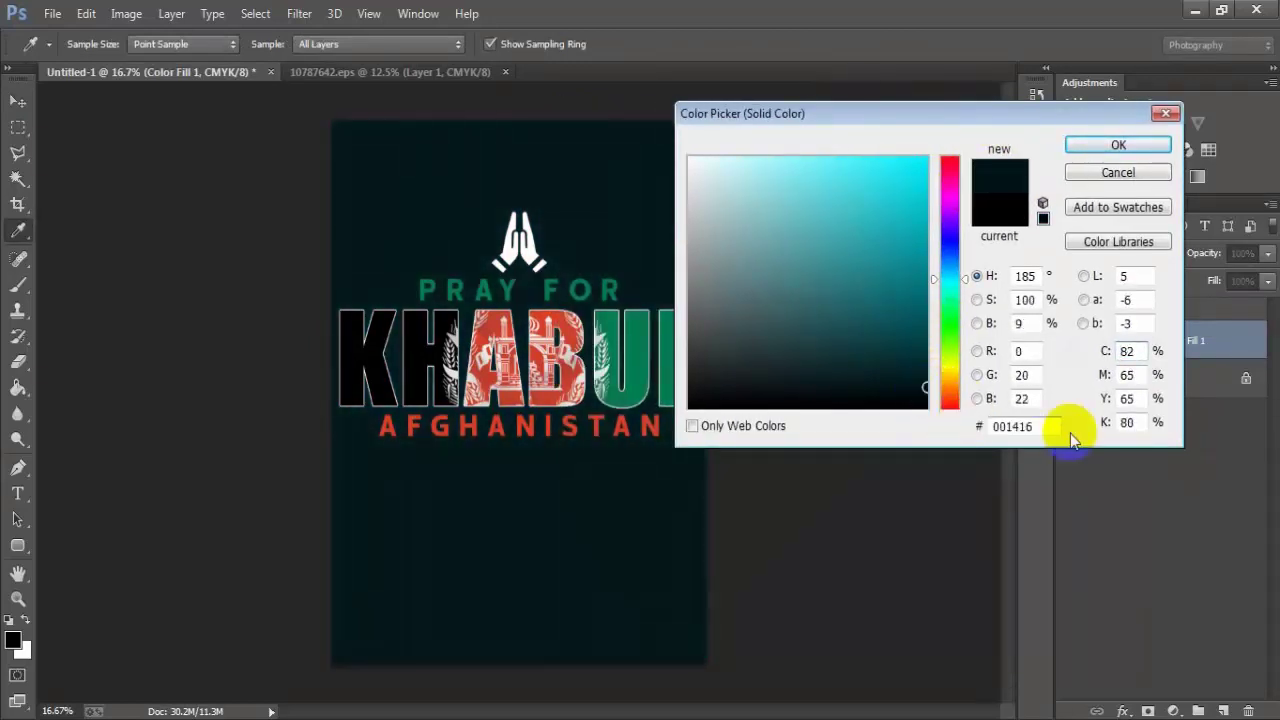
pyautogui.moveTo(1049, 427); pyautogui.dragTo(931, 428)
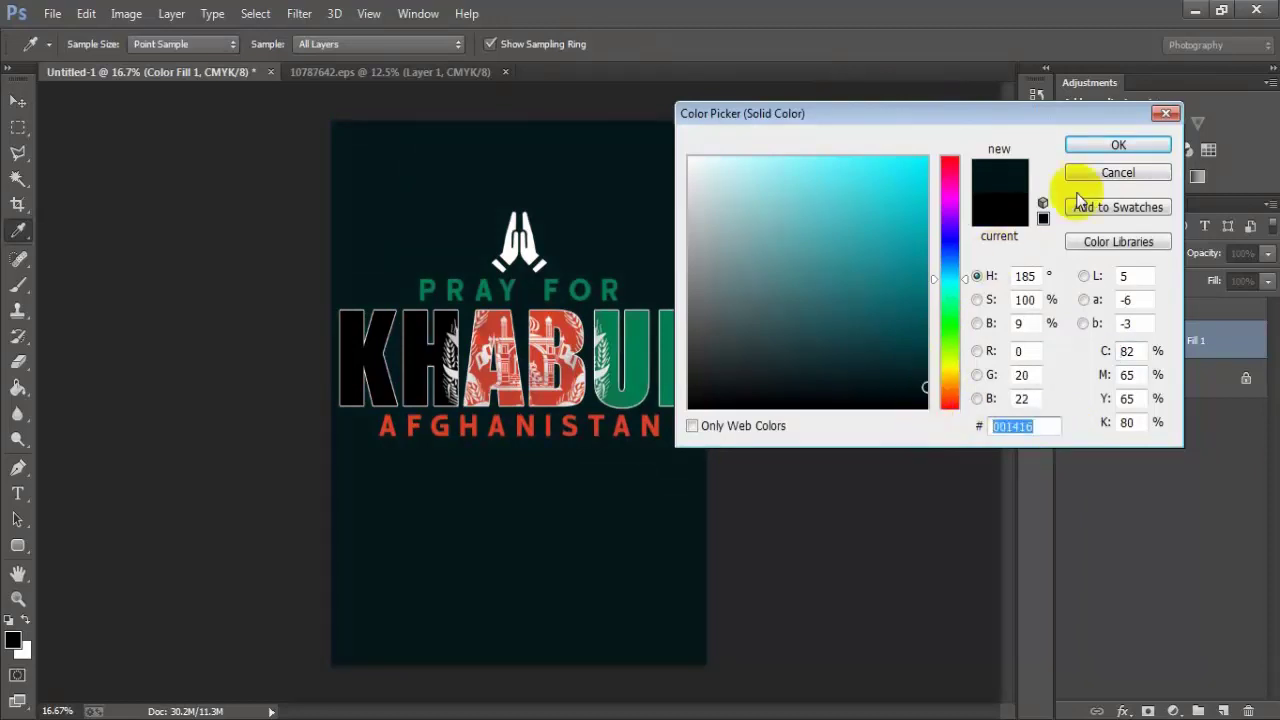
pyautogui.click(1118, 145)
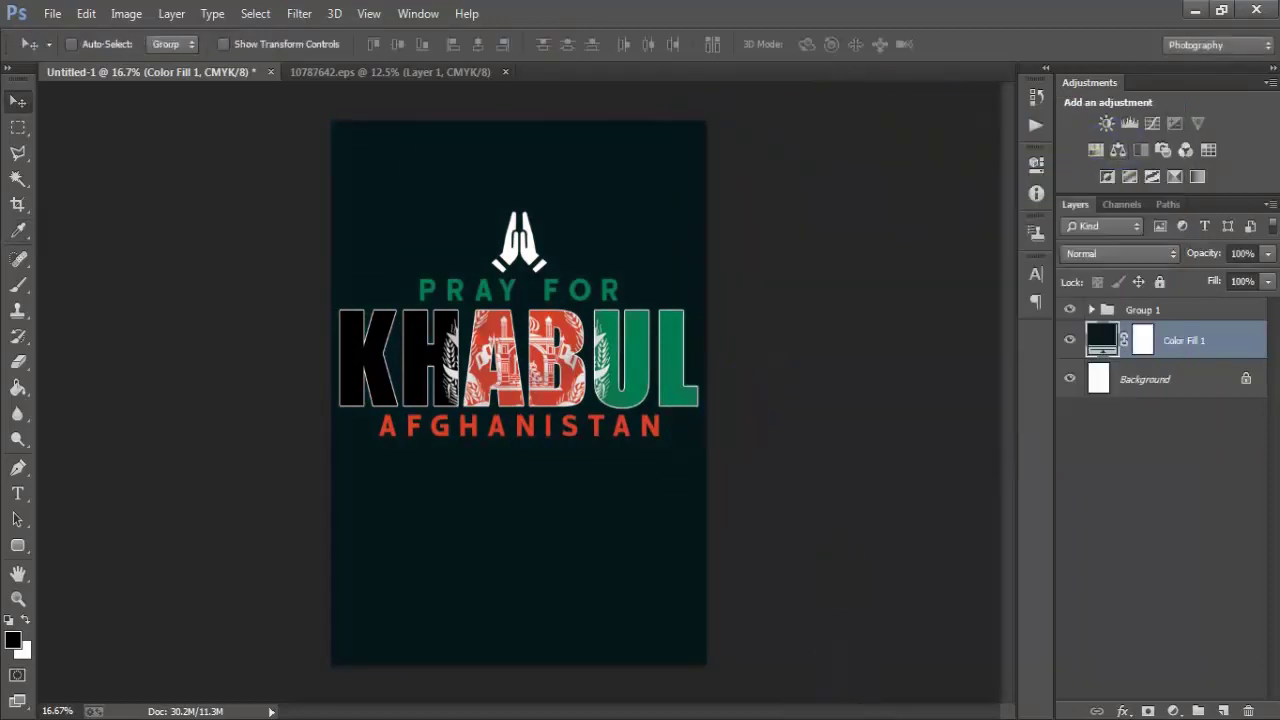